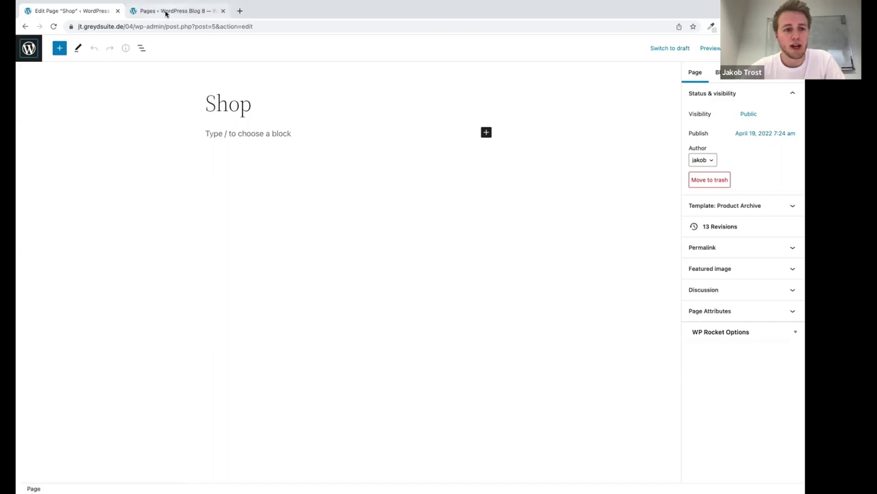
# - Open the live Shop page and examine its title and the product listing below it
pyautogui.moveTo(158, 343)
pyautogui.click(187, 344)
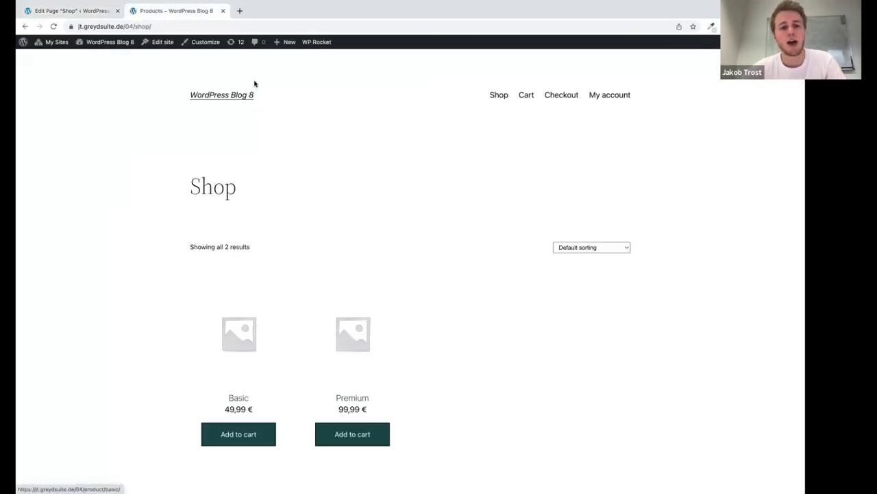
pyautogui.moveTo(175, 240); pyautogui.dragTo(402, 320)
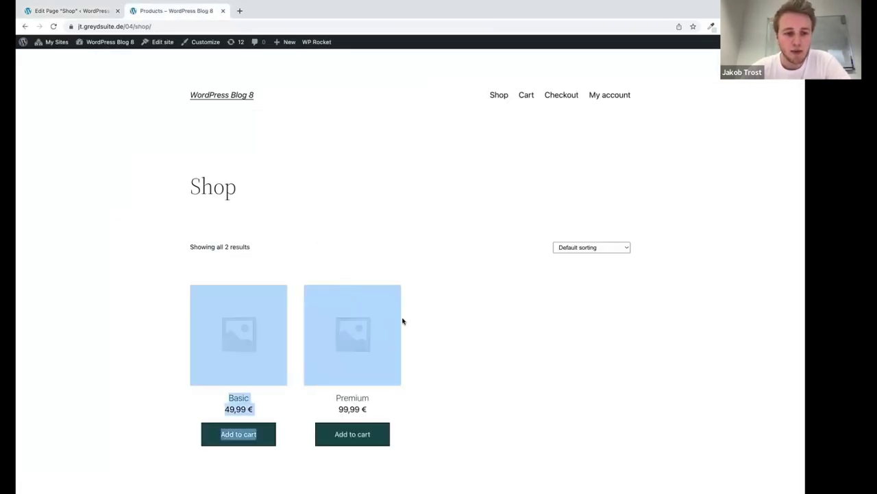
pyautogui.click(313, 231)
pyautogui.moveTo(185, 190); pyautogui.dragTo(291, 193)
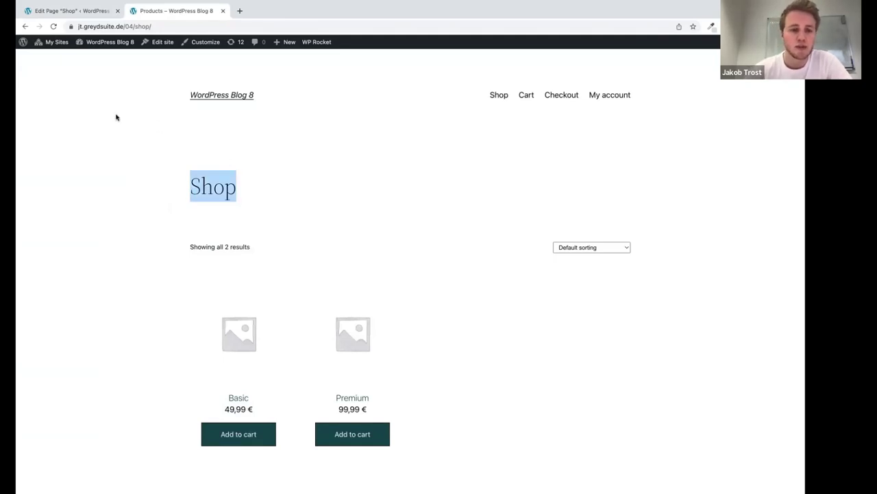
pyautogui.click(220, 157)
pyautogui.moveTo(186, 174); pyautogui.dragTo(331, 178)
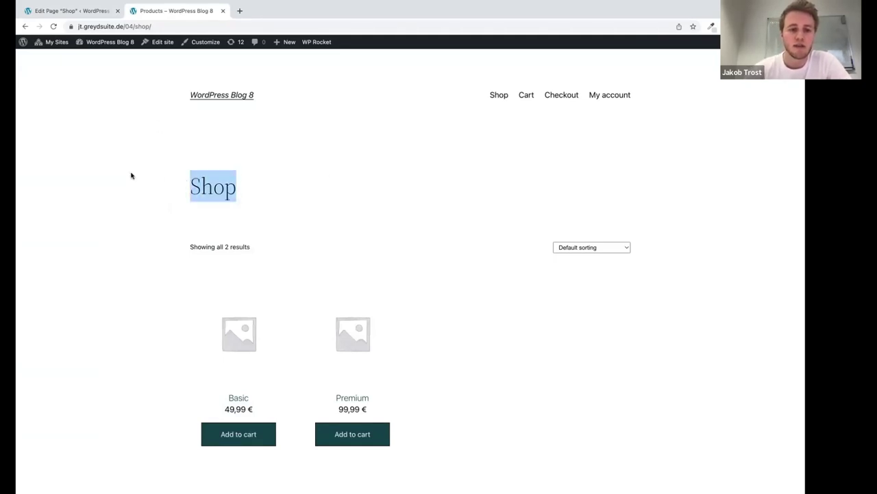
pyautogui.click(131, 175)
pyautogui.moveTo(186, 190); pyautogui.dragTo(254, 192)
pyautogui.click(143, 235)
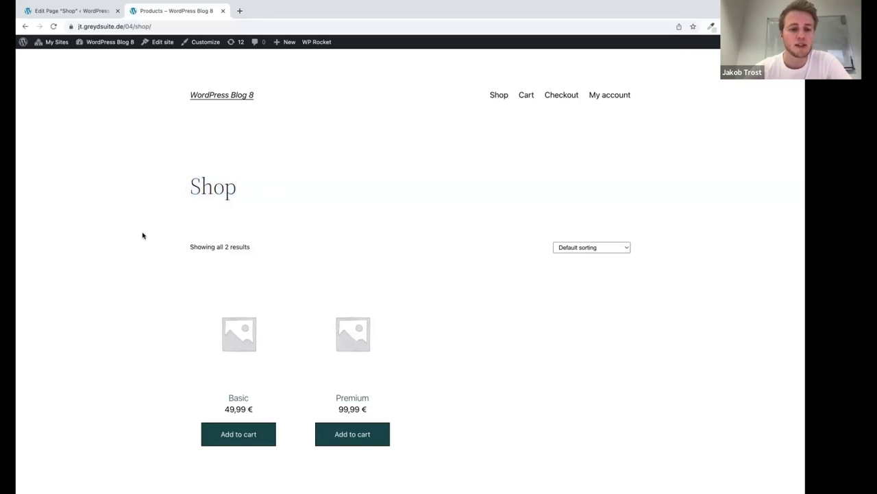
pyautogui.scroll(-1, 143, 235)
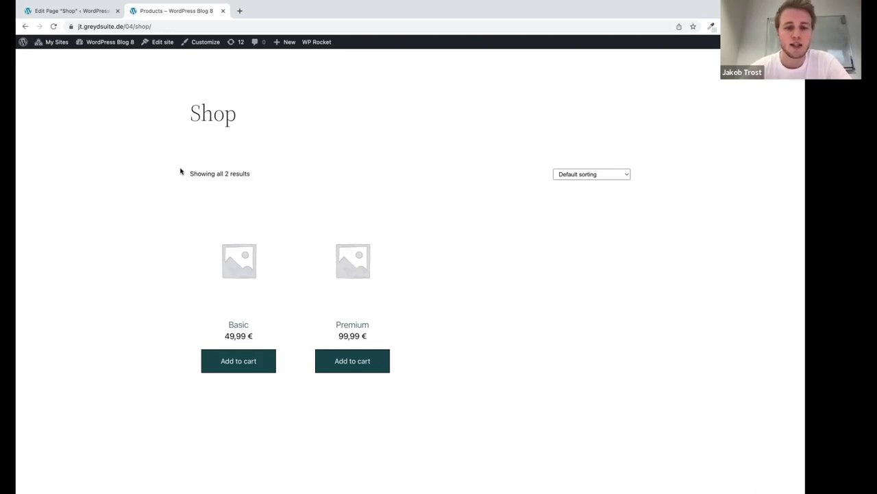
pyautogui.moveTo(182, 172); pyautogui.dragTo(386, 314)
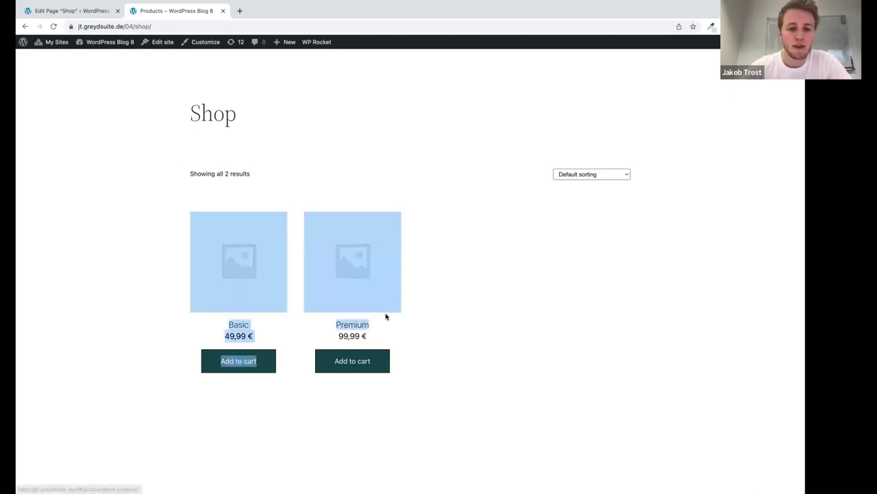
pyautogui.click(324, 196)
# - Return to the Shop page editor, add a paragraph reading "Lorem ipsum" under the title and save the page
pyautogui.hotkey('ctrl', 'shift', 'Tab')
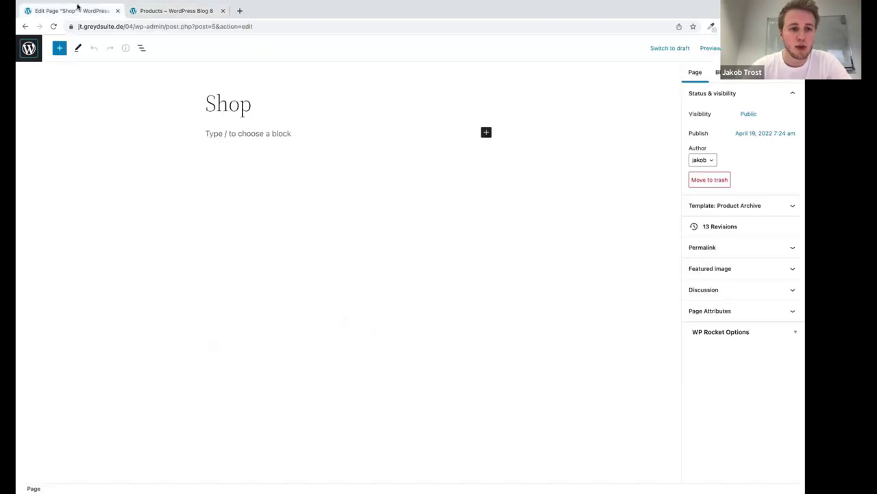
pyautogui.click(228, 134)
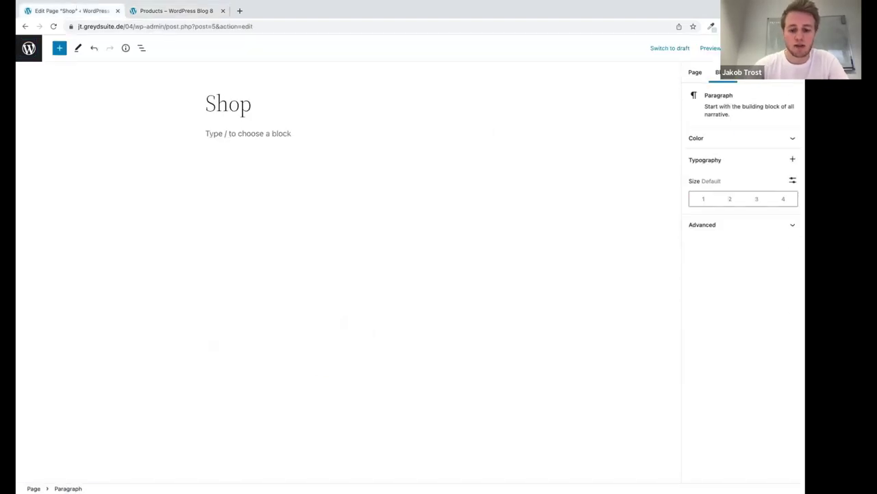
pyautogui.write('Lorem ipsum')
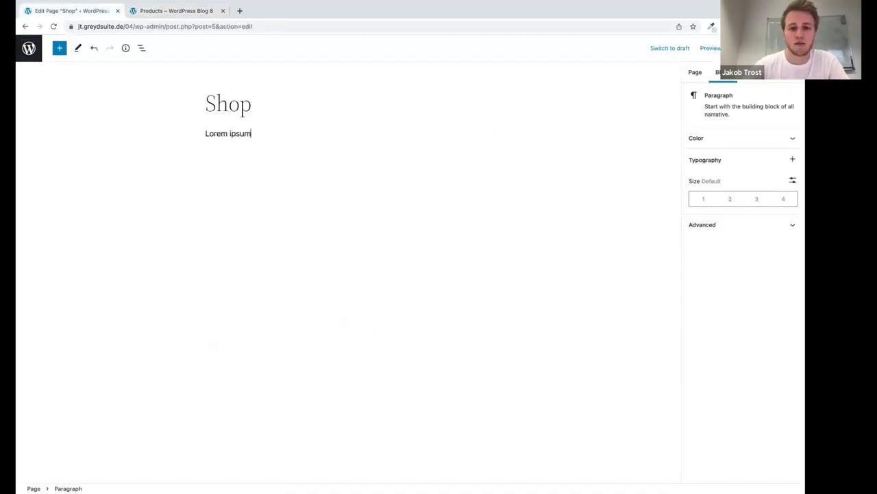
pyautogui.hotkey('ctrl', 's')
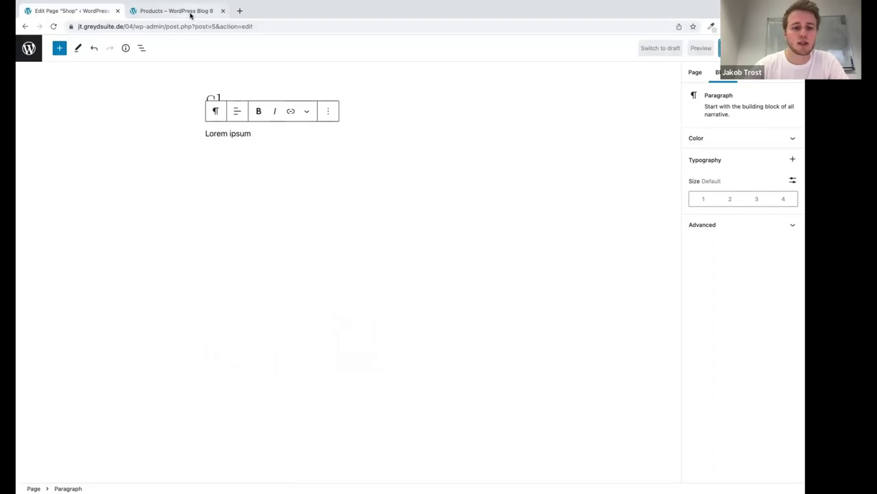
# - Reload the live Shop page and check where the new paragraph sits relative to the product listing
pyautogui.click(190, 12)
pyautogui.hotkey('ctrl', 'r')
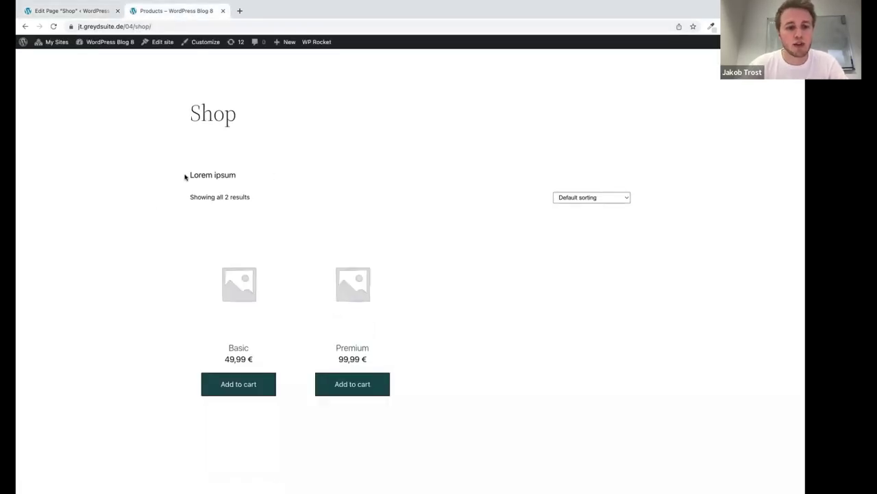
pyautogui.moveTo(184, 177); pyautogui.dragTo(277, 178)
pyautogui.click(207, 144)
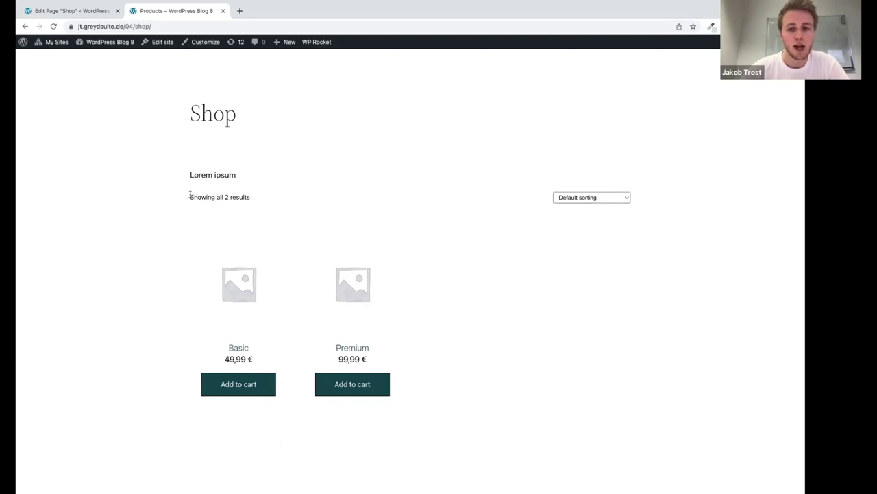
# - Go to the Cart page from the live shop's navigation and open it for editing
pyautogui.click(223, 10)
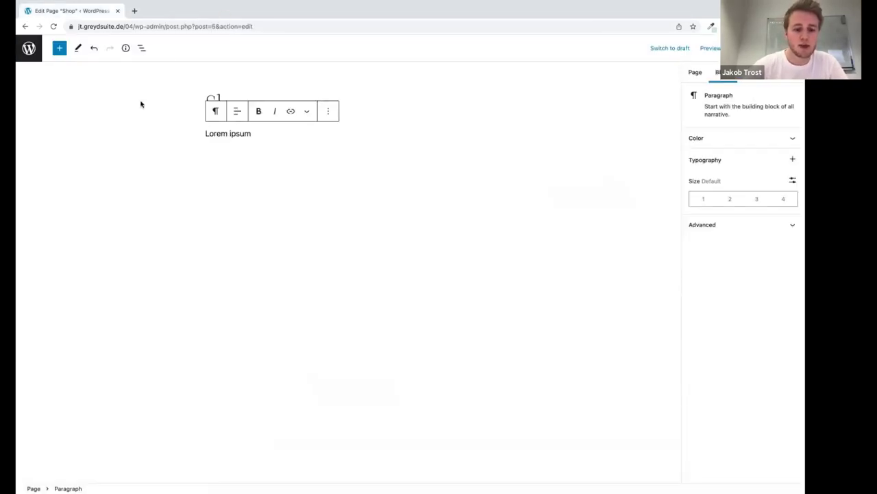
pyautogui.hotkey('ctrl', 'shift', 't')
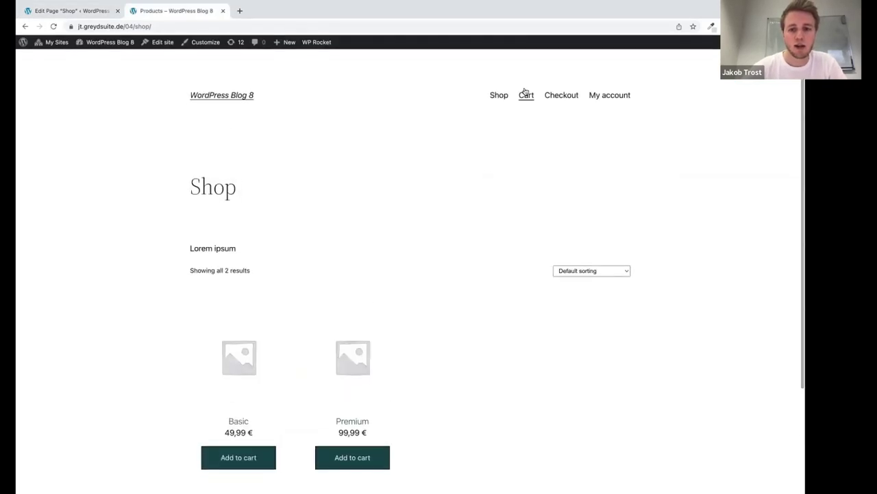
pyautogui.click(525, 95)
pyautogui.click(333, 43)
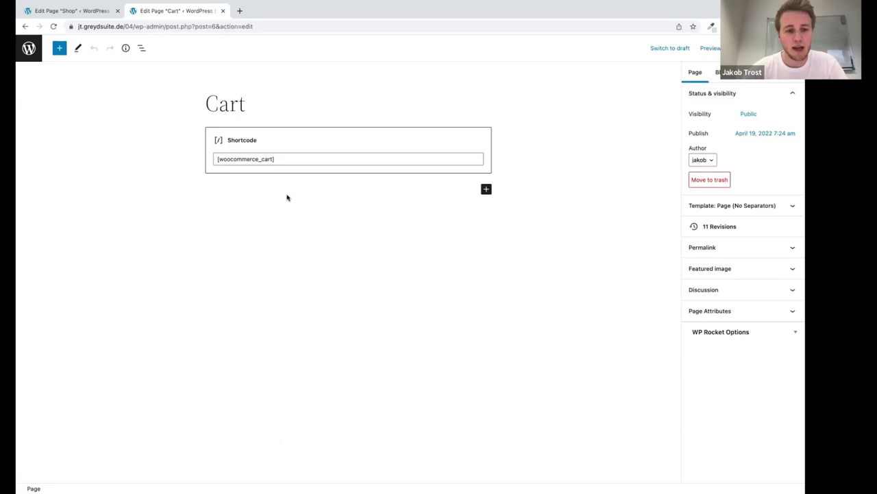
# - Add a paragraph "davor" above and a paragraph "dahinter" below the [woocommerce_cart] shortcode block, and update the page
pyautogui.click(258, 145)
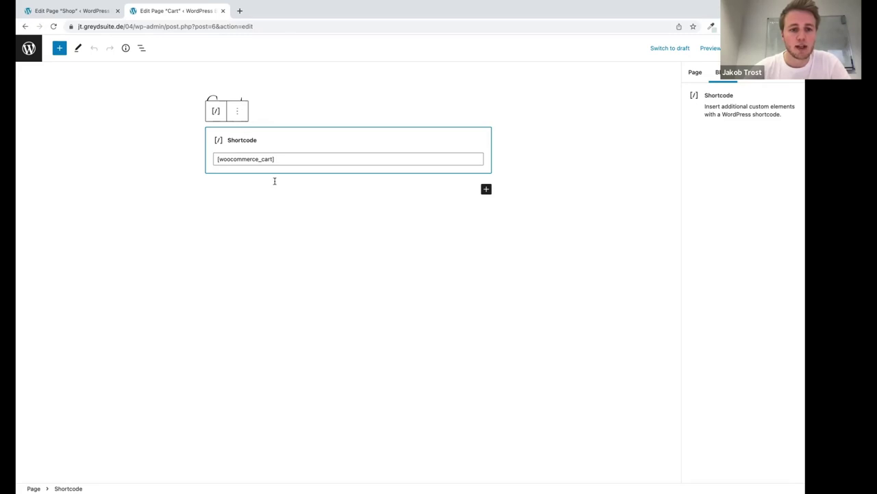
pyautogui.click(487, 190)
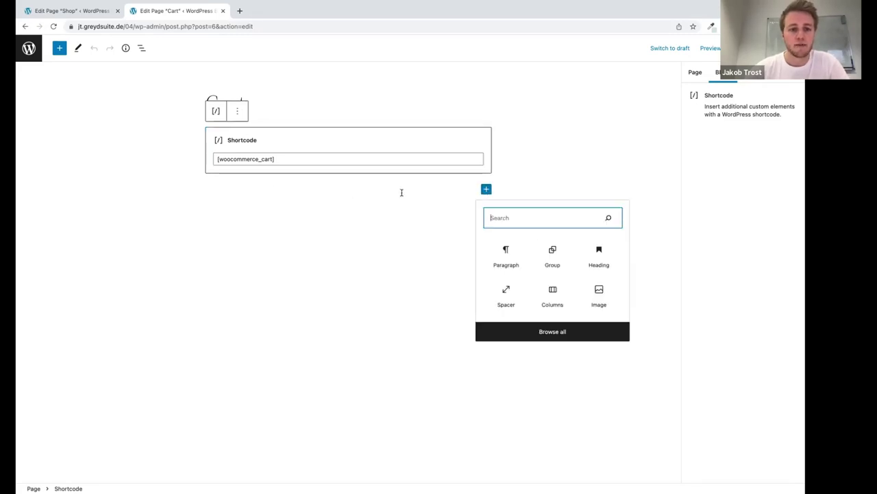
pyautogui.click(508, 251)
pyautogui.write('davor')
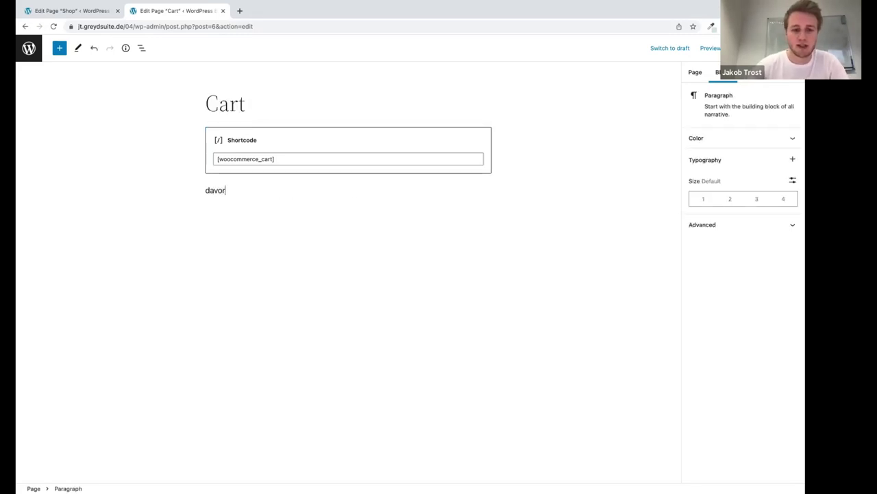
pyautogui.press('Return')
pyautogui.write('dahin')
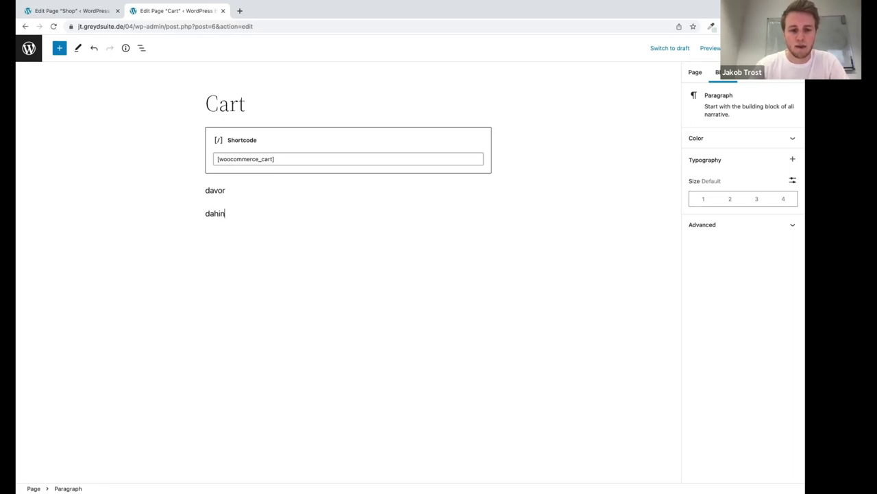
pyautogui.write('ter')
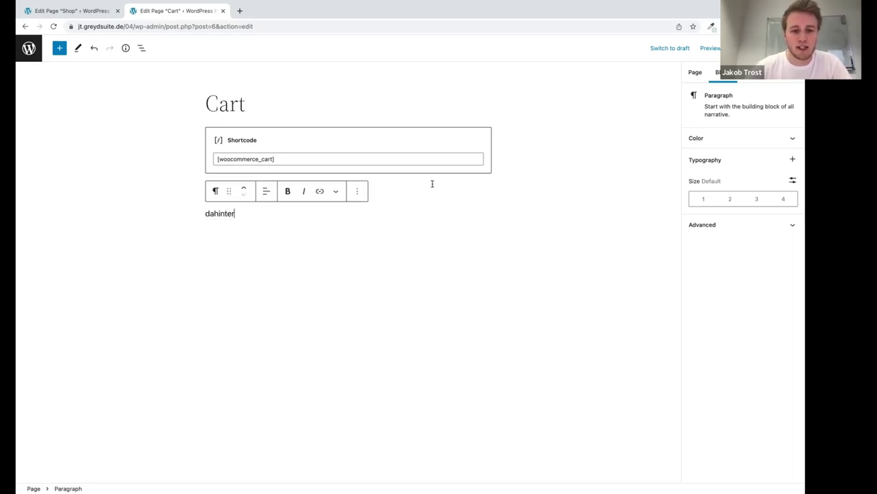
pyautogui.click(320, 192)
pyautogui.click(244, 165)
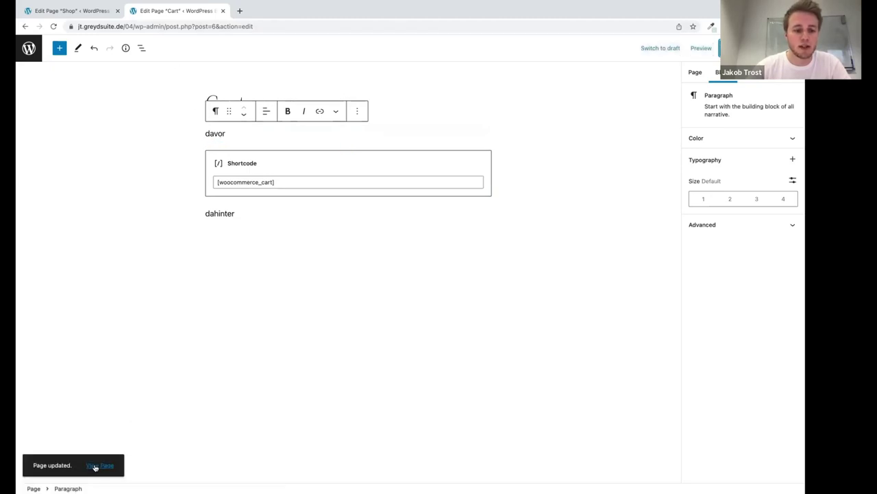
# - View the live Cart page and examine how the two added paragraphs are placed around the cart contents and totals
pyautogui.click(100, 465)
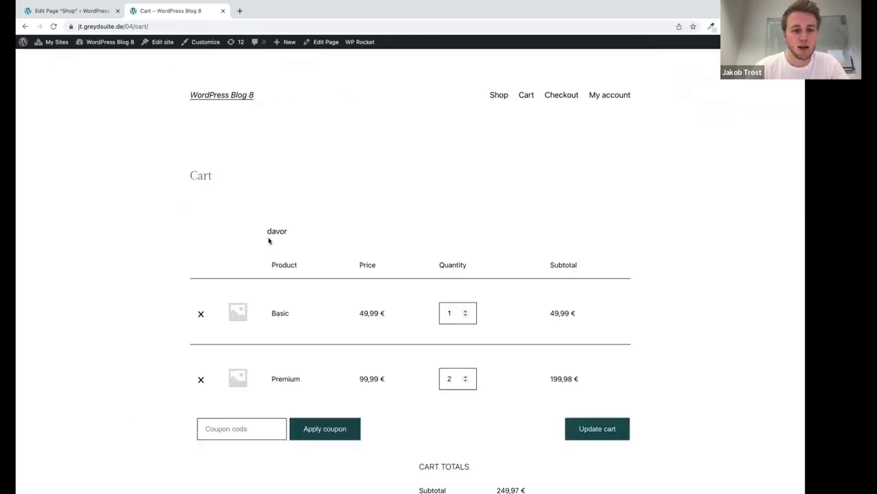
pyautogui.scroll(-3, 269, 240)
pyautogui.scroll(3, 269, 239)
pyautogui.click(25, 26)
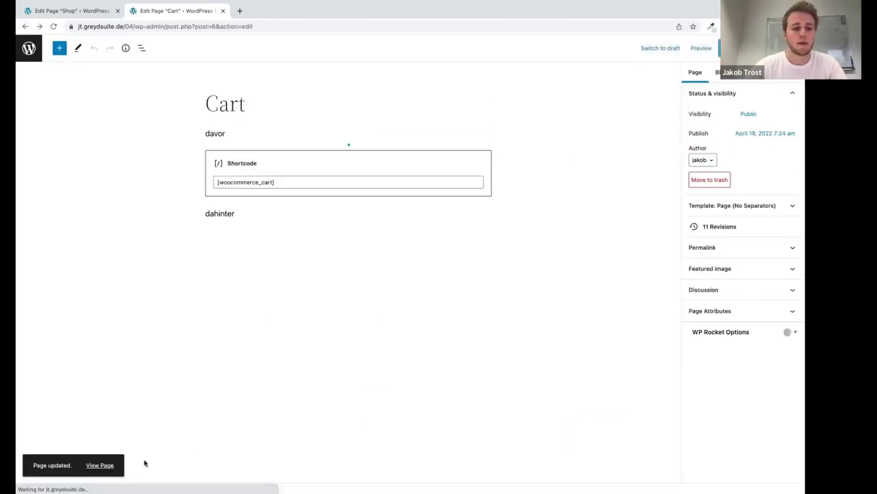
pyautogui.keyDown('super'); pyautogui.click(107, 467); pyautogui.keyUp('super')
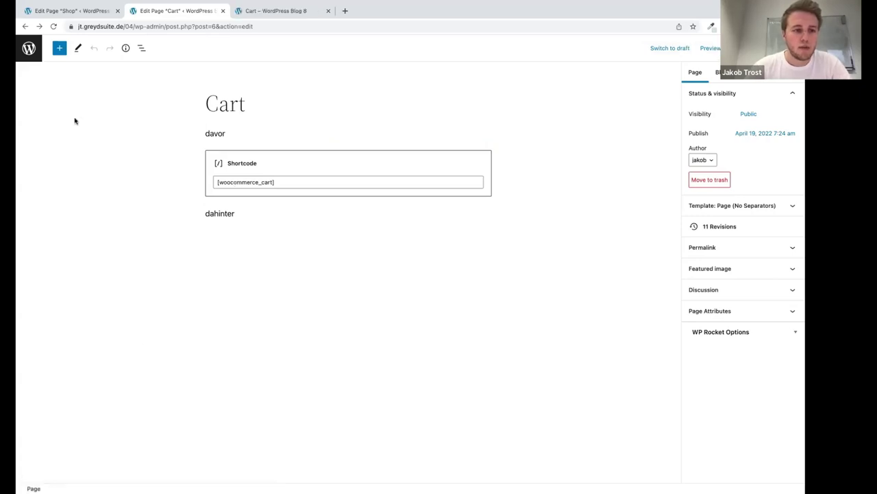
pyautogui.click(39, 26)
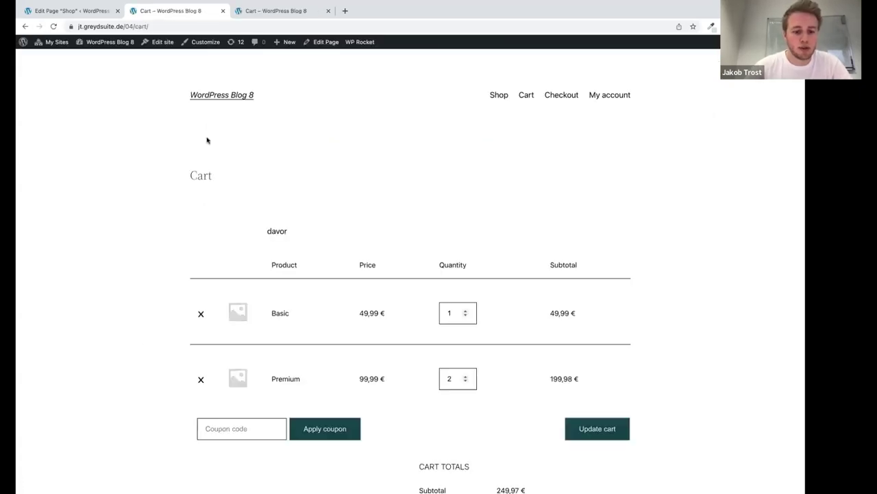
pyautogui.scroll(-3, 273, 207)
pyautogui.scroll(-3, 273, 209)
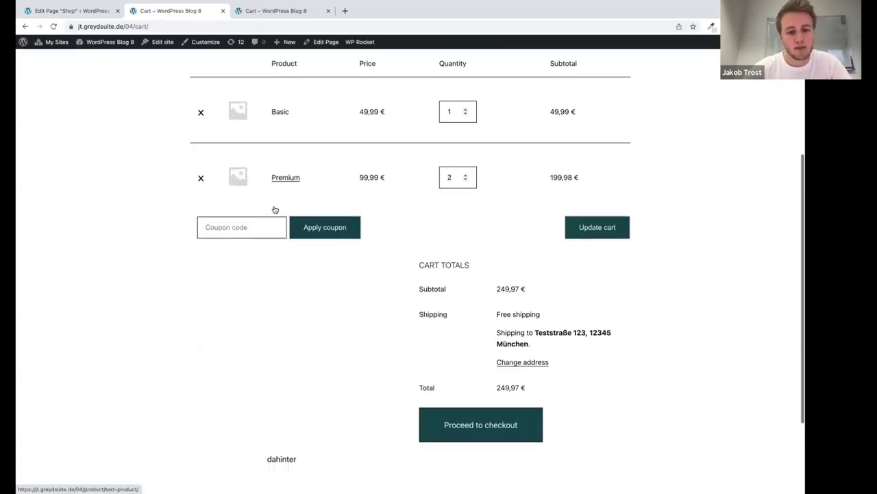
pyautogui.moveTo(318, 344); pyautogui.dragTo(233, 345)
pyautogui.scroll(5, 233, 345)
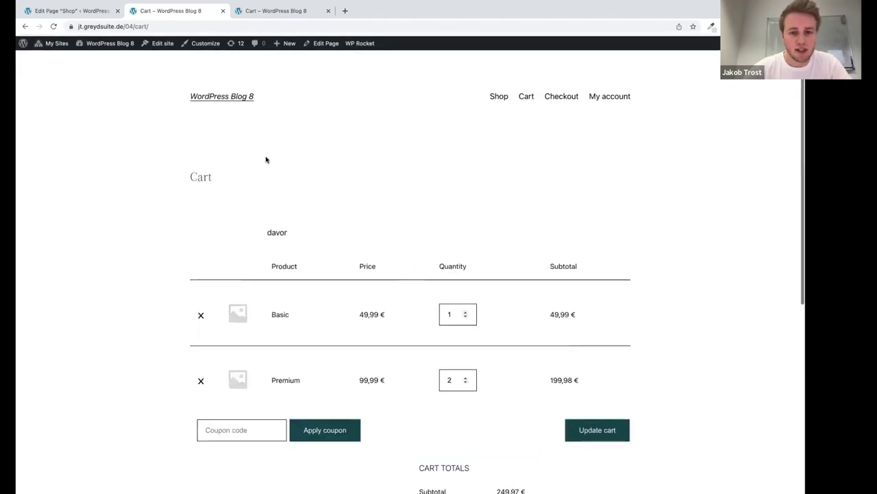
pyautogui.scroll(-5, 292, 227)
pyautogui.scroll(5, 391, 146)
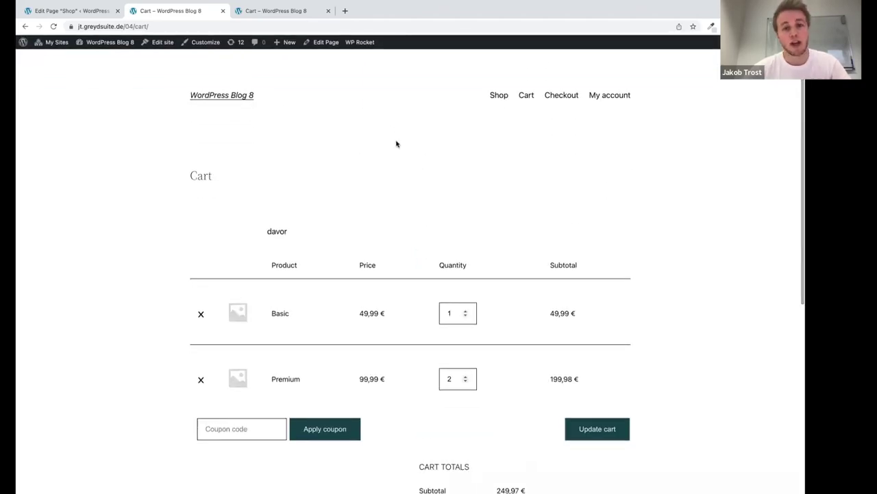
# - Return to the Cart page editor, delete the "davor" paragraph above the shortcode block and update the page
pyautogui.click(24, 28)
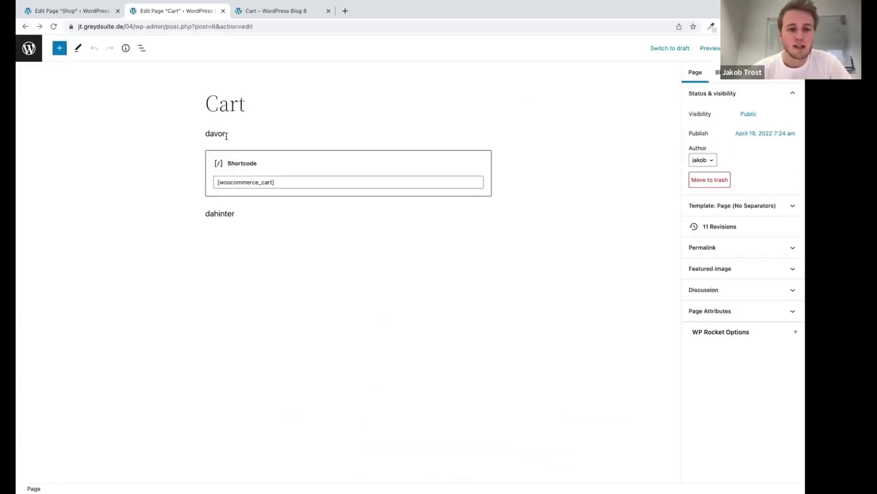
pyautogui.moveTo(226, 134); pyautogui.dragTo(201, 137)
pyautogui.press('BackSpace')
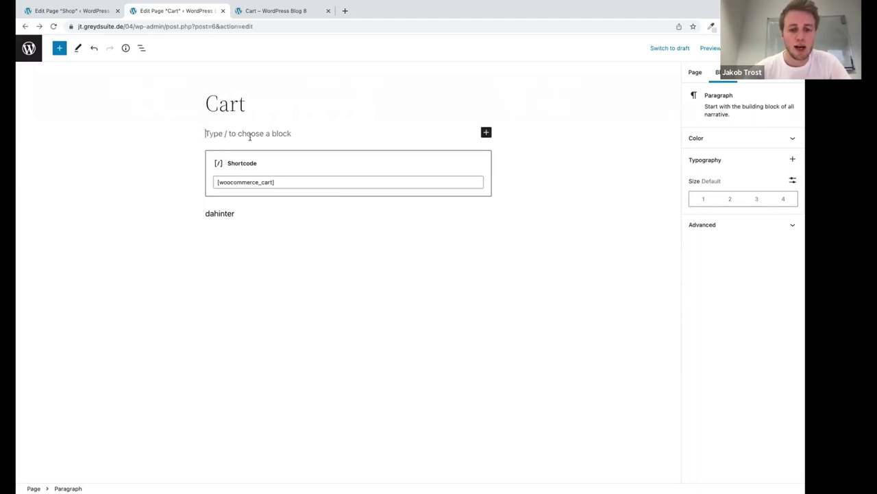
pyautogui.press('BackSpace')
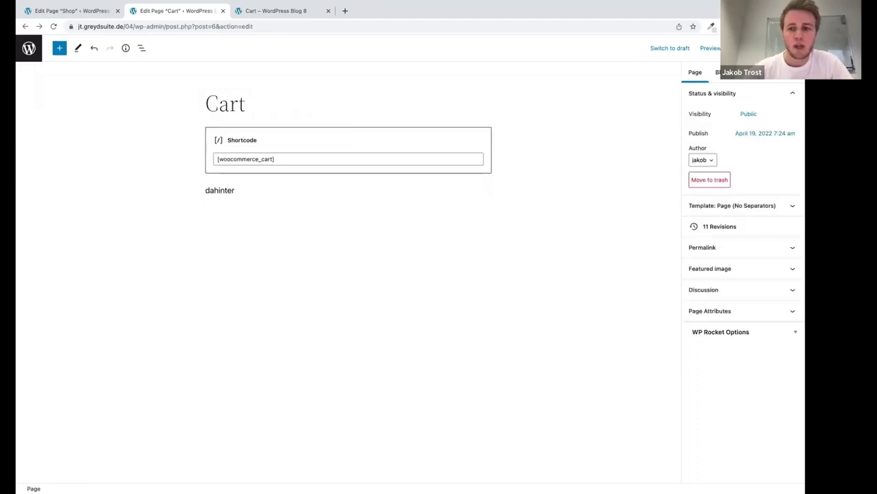
pyautogui.hotkey('ctrl', 's')
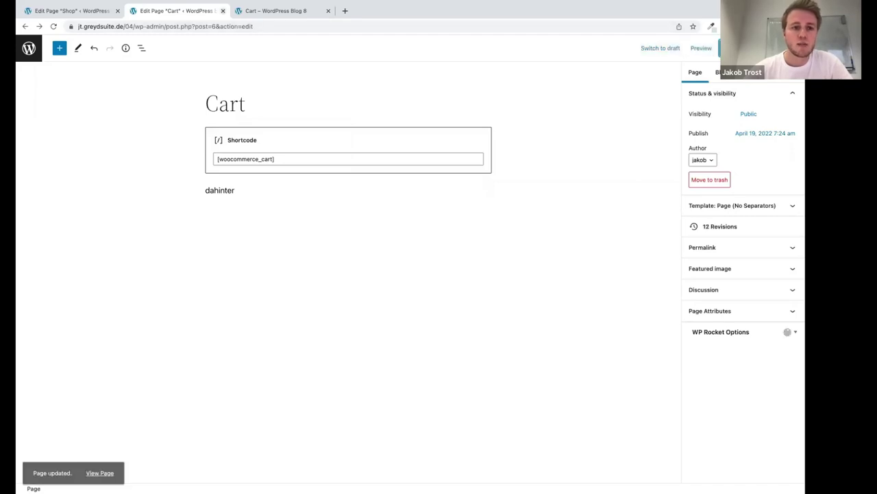
# - View the live Cart page without the upper paragraph, and visit the Checkout and My account pages from the site navigation
pyautogui.click(100, 465)
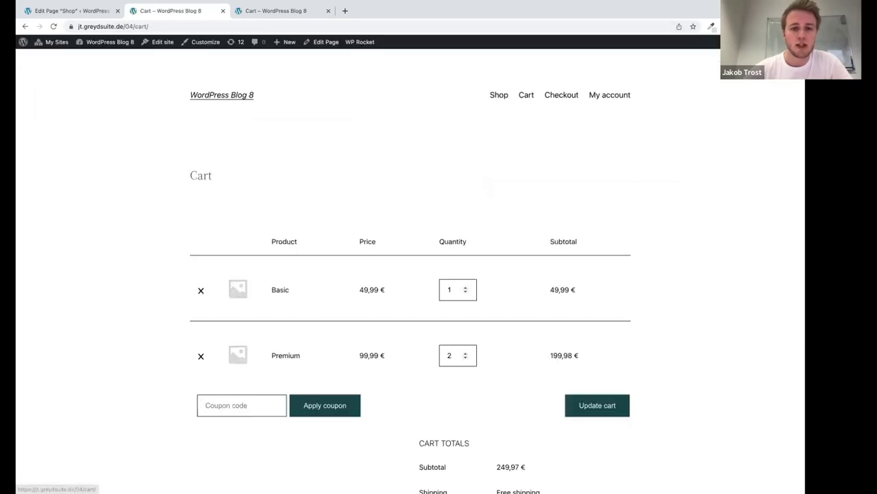
pyautogui.click(561, 94)
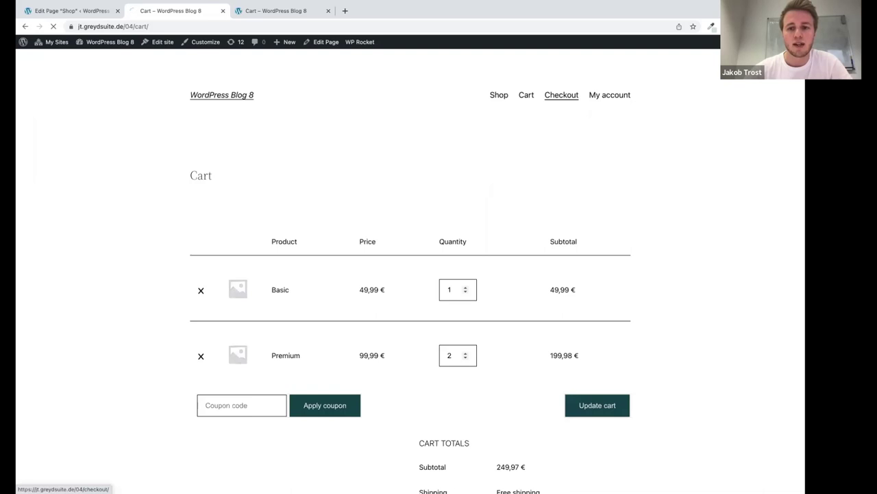
pyautogui.click(609, 95)
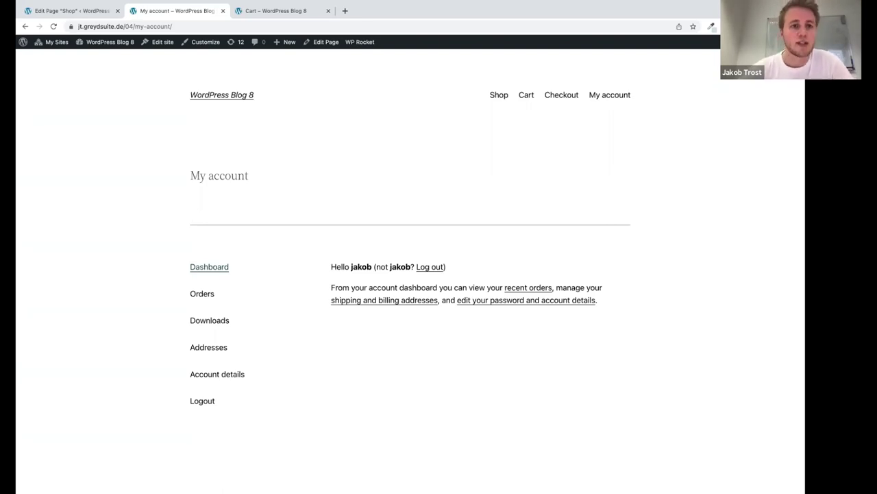
# - Return to the Shop page editor, close the other browser tabs and delete the "Lorem ipsum" paragraph text
pyautogui.click(69, 10)
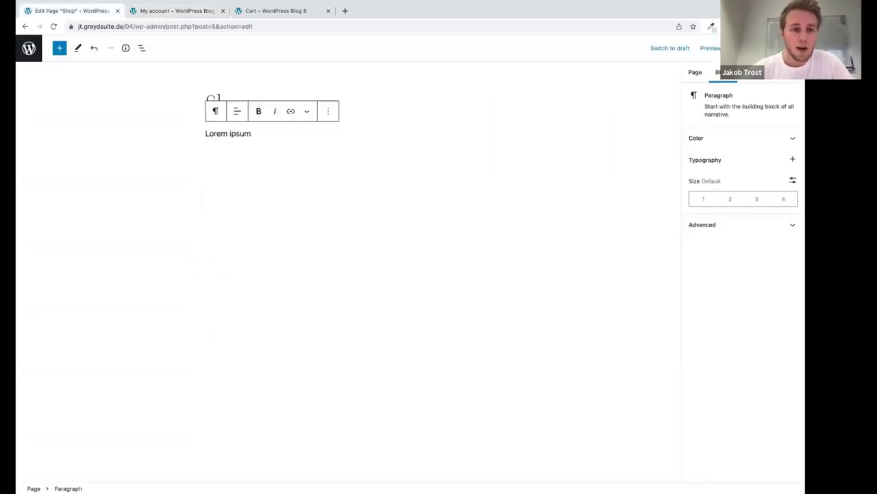
pyautogui.click(223, 10)
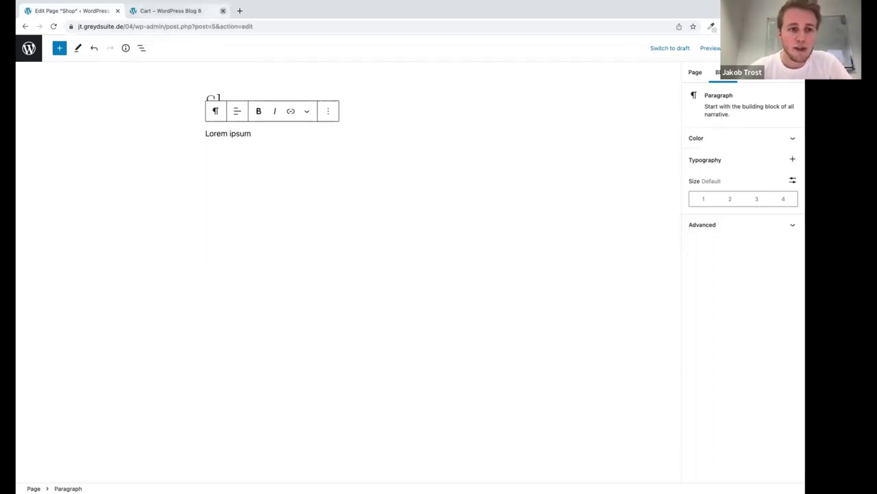
pyautogui.click(223, 11)
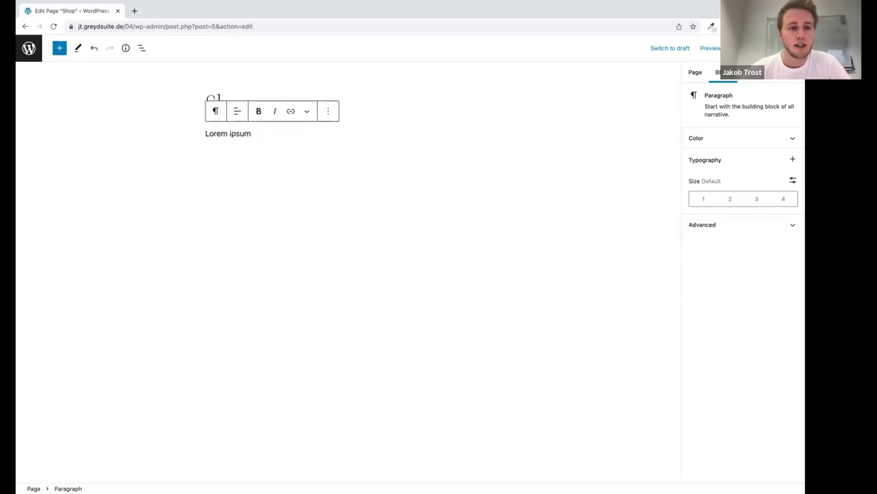
pyautogui.hotkey('ctrl', 'a')
pyautogui.press('BackSpace')
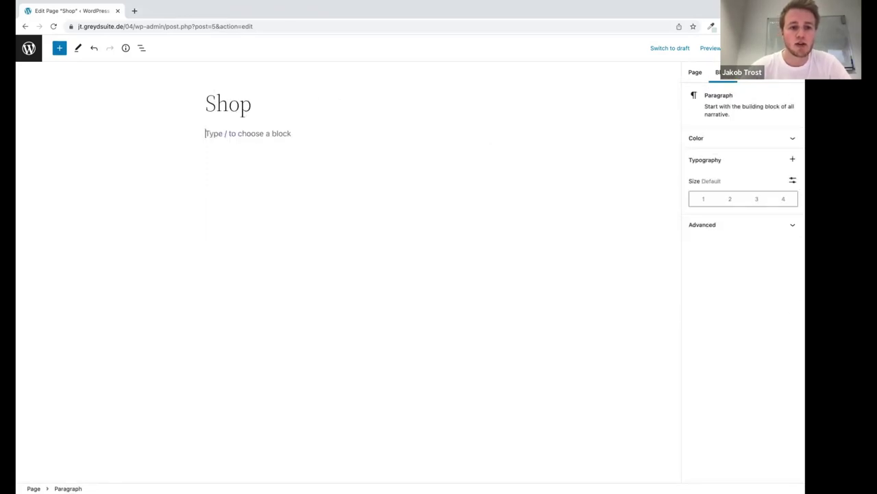
# - Insert the WooCommerce All Products block on the Shop page and set its layout to 2 columns
pyautogui.click(60, 48)
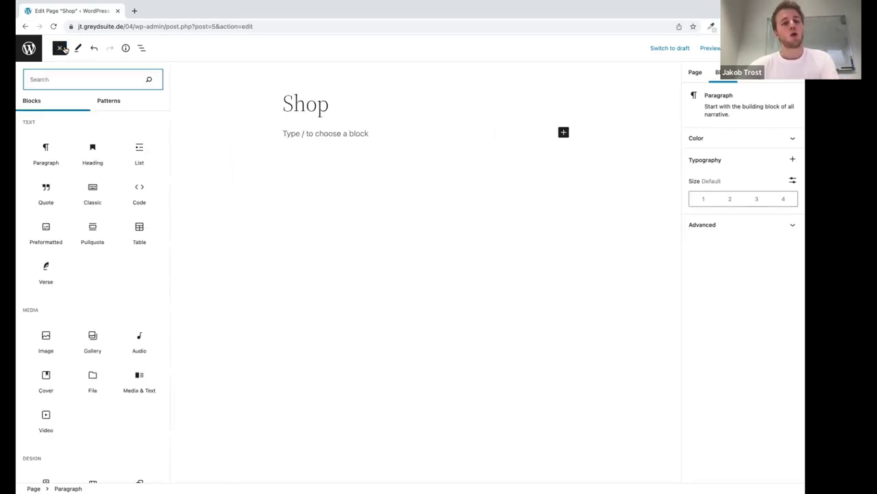
pyautogui.scroll(-2, 125, 263)
pyautogui.scroll(-15, 125, 263)
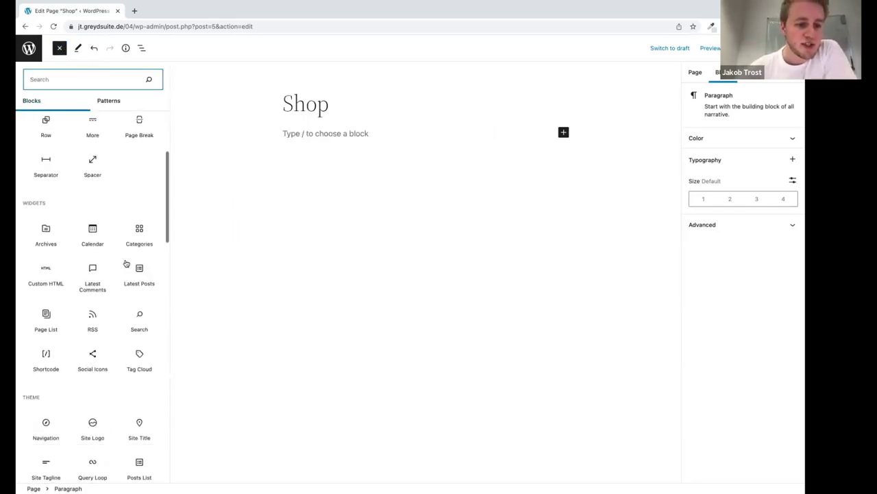
pyautogui.scroll(-5, 125, 260)
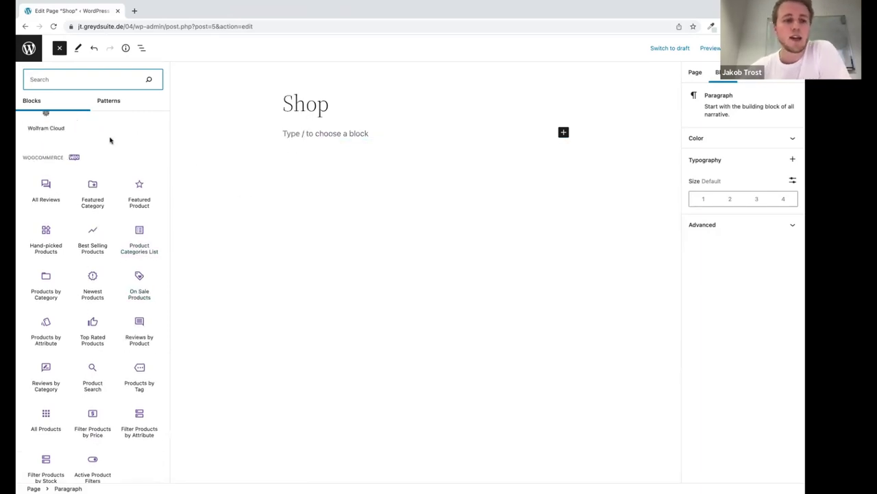
pyautogui.scroll(-1, 109, 140)
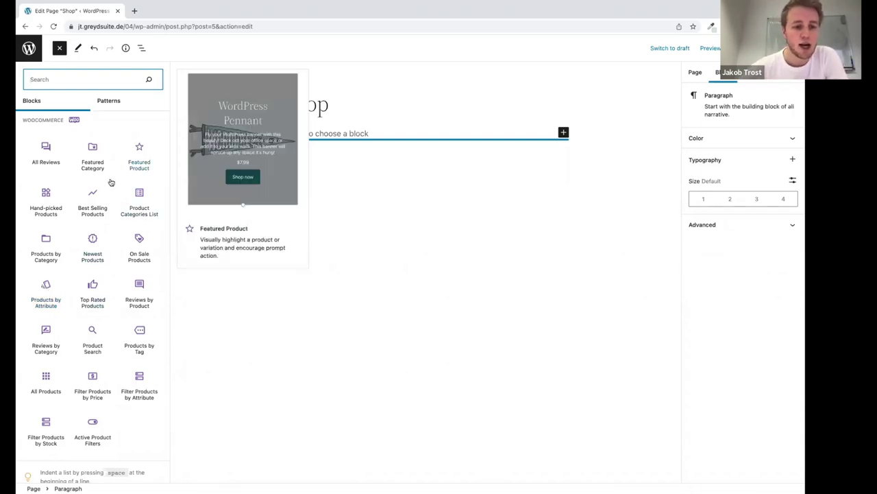
pyautogui.click(47, 381)
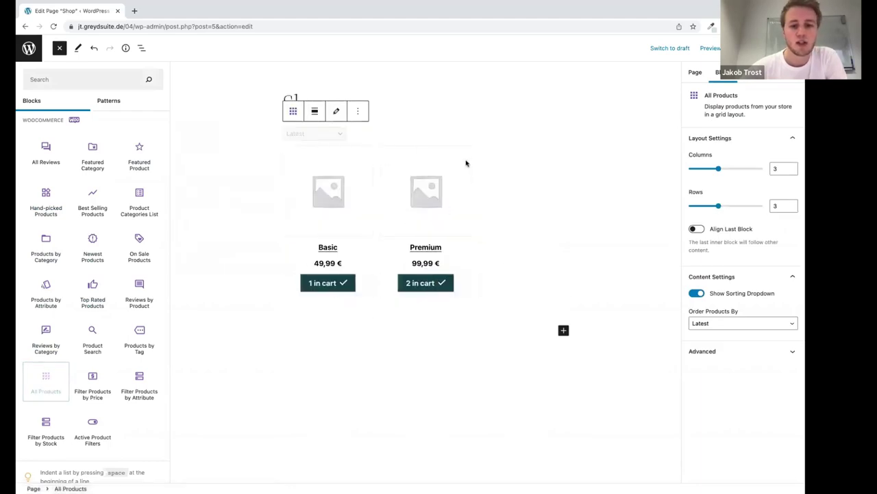
pyautogui.scroll(-1, 268, 293)
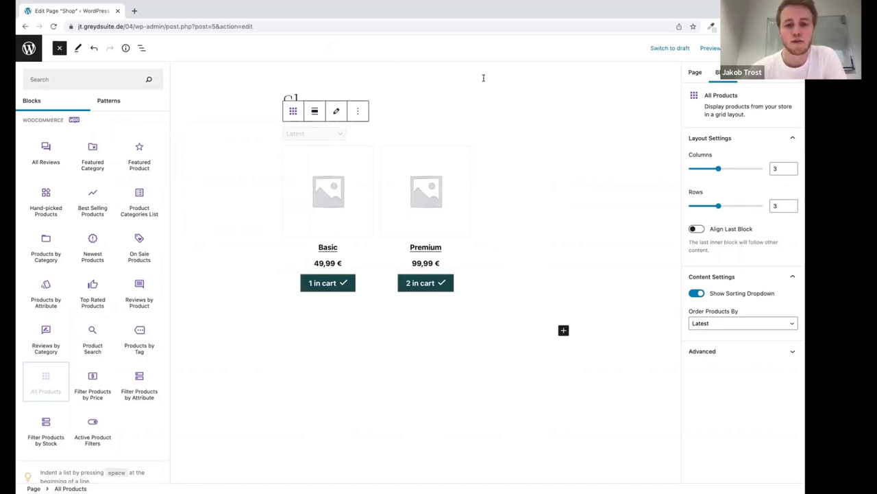
pyautogui.click(65, 55)
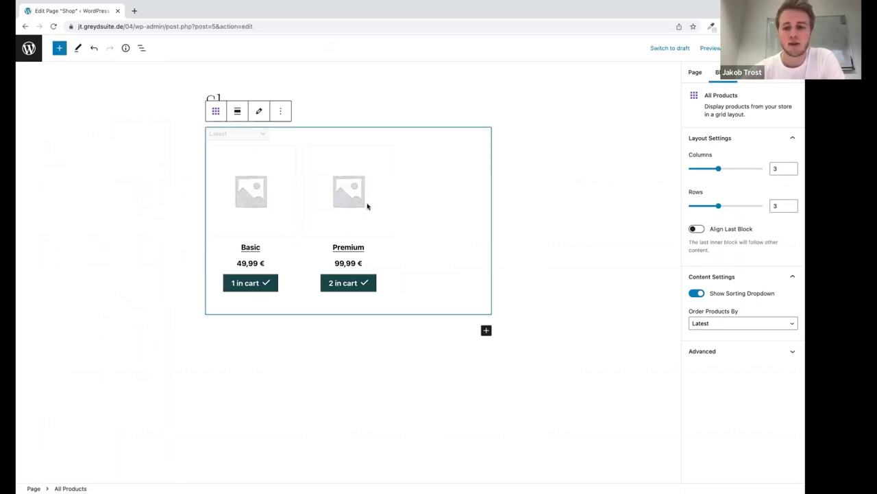
pyautogui.moveTo(718, 169); pyautogui.dragTo(704, 170)
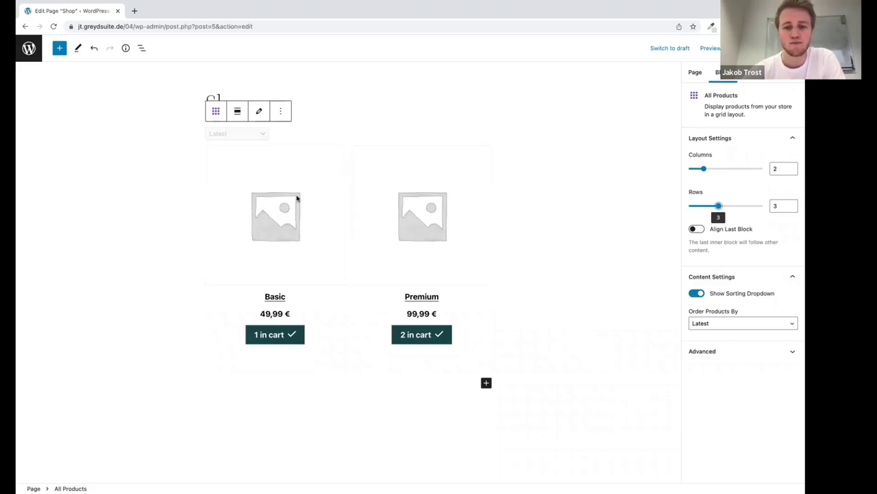
# - Open the All Products block's product layout for editing and move the Add to Cart button directly below the product title
pyautogui.click(260, 113)
pyautogui.scroll(-3, 343, 277)
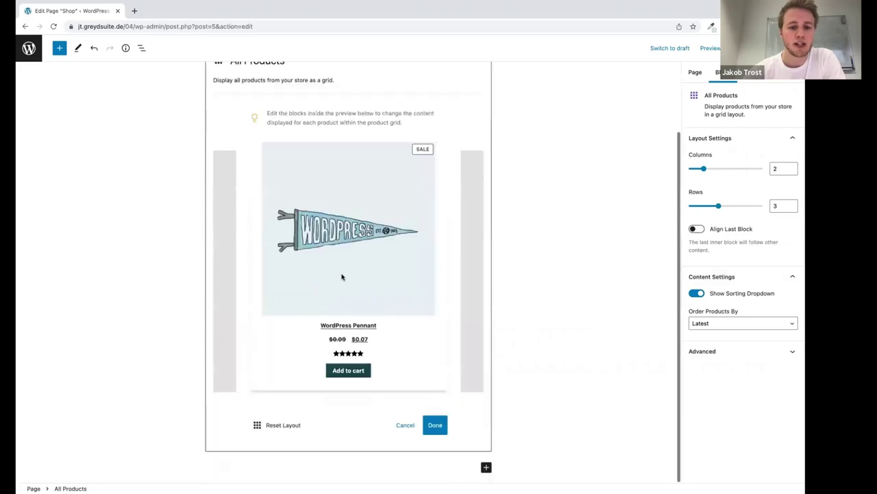
pyautogui.click(352, 230)
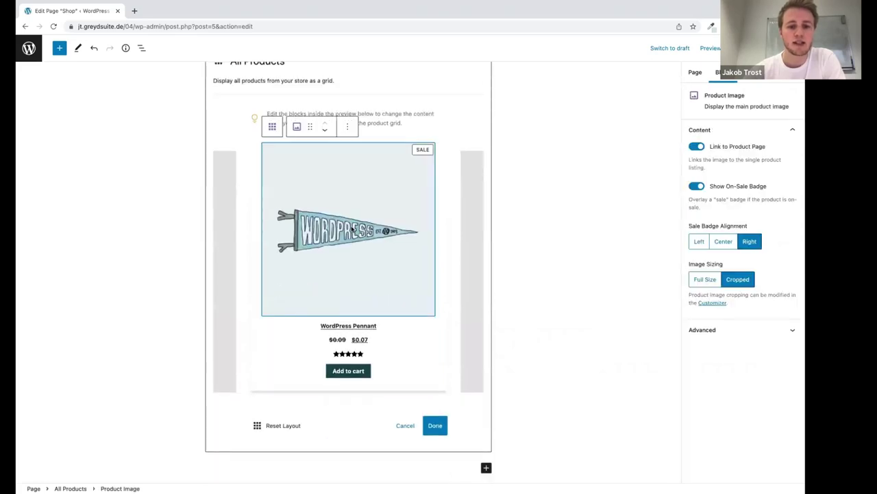
pyautogui.click(359, 327)
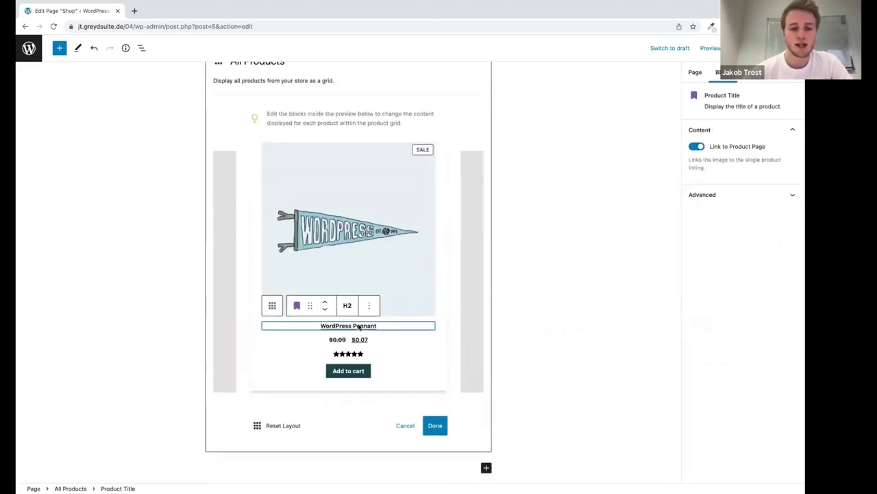
pyautogui.click(348, 371)
pyautogui.click(325, 345)
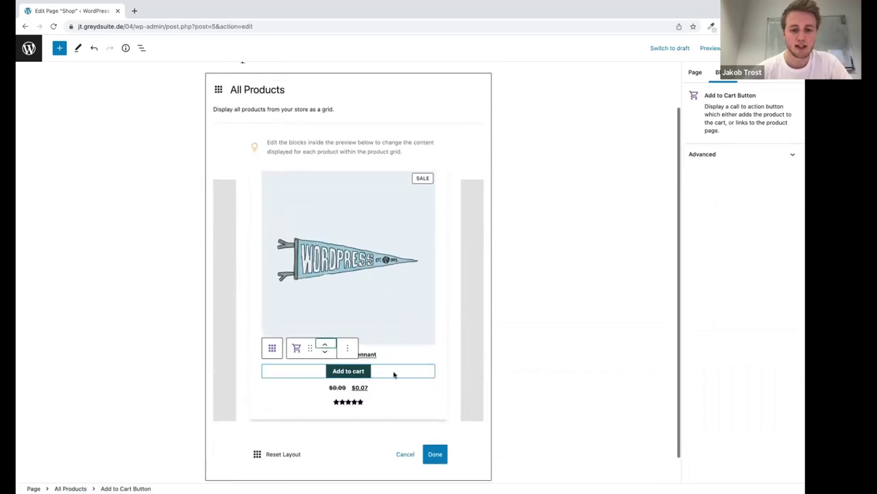
# - Remove the Product Rating element from the product layout
pyautogui.click(355, 373)
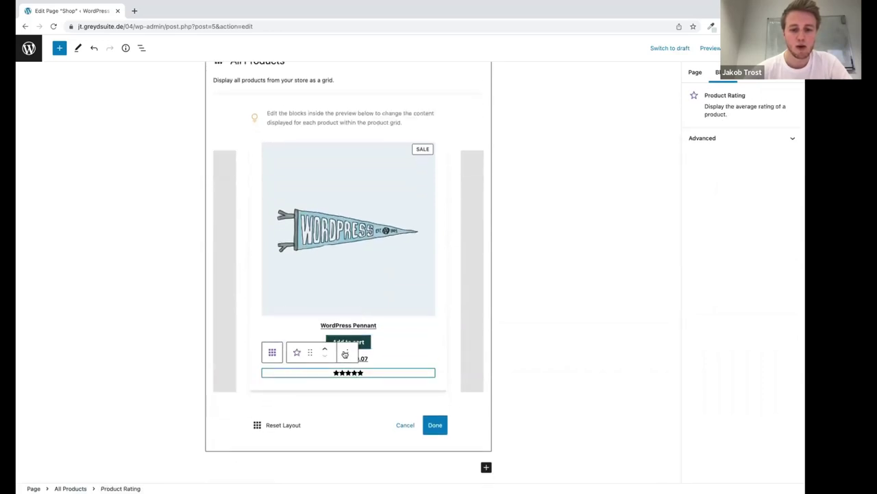
pyautogui.click(348, 351)
pyautogui.click(376, 457)
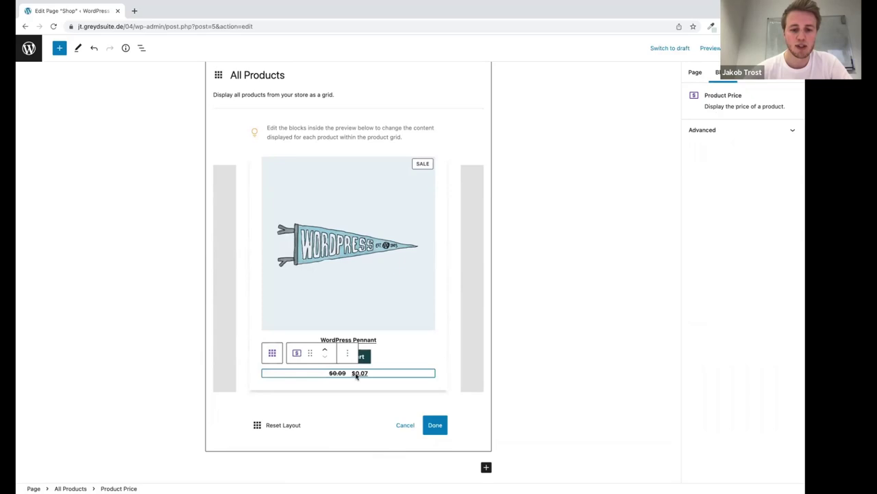
# - Look through the WooCommerce product elements available for insertion, and try switching the product image's on-sale badge off and on again
pyautogui.click(59, 47)
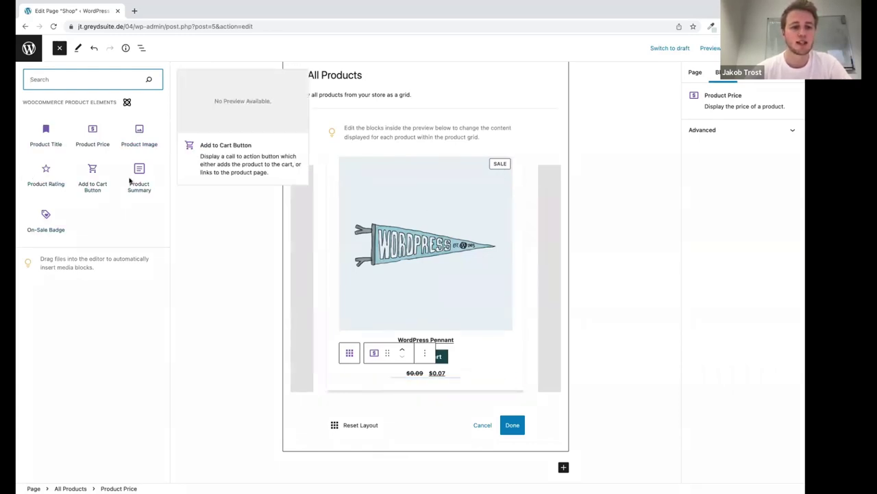
pyautogui.click(59, 48)
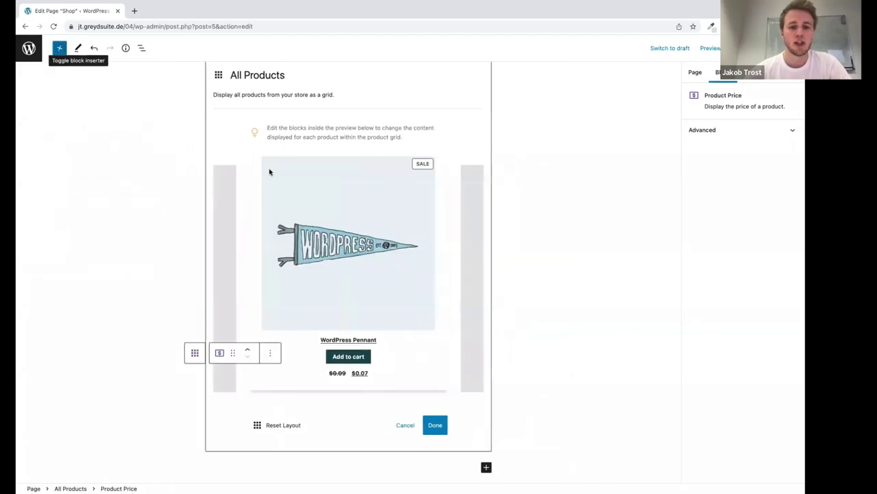
pyautogui.click(361, 210)
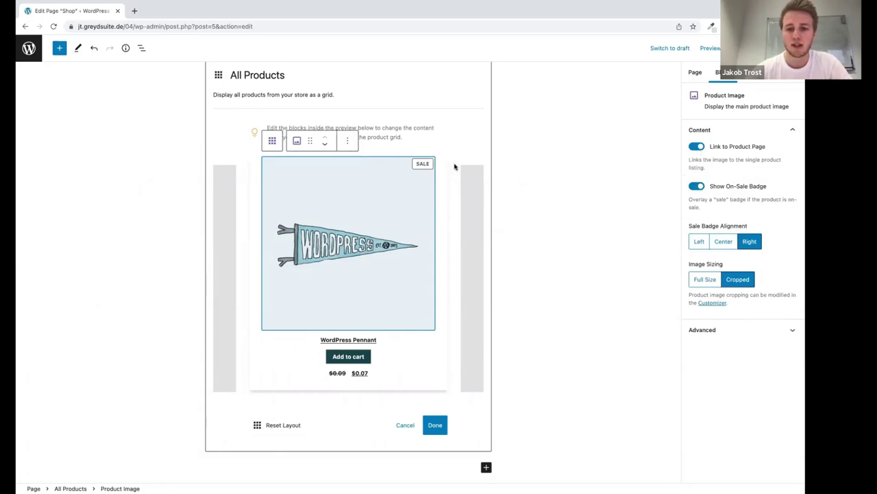
pyautogui.click(695, 187)
pyautogui.click(694, 187)
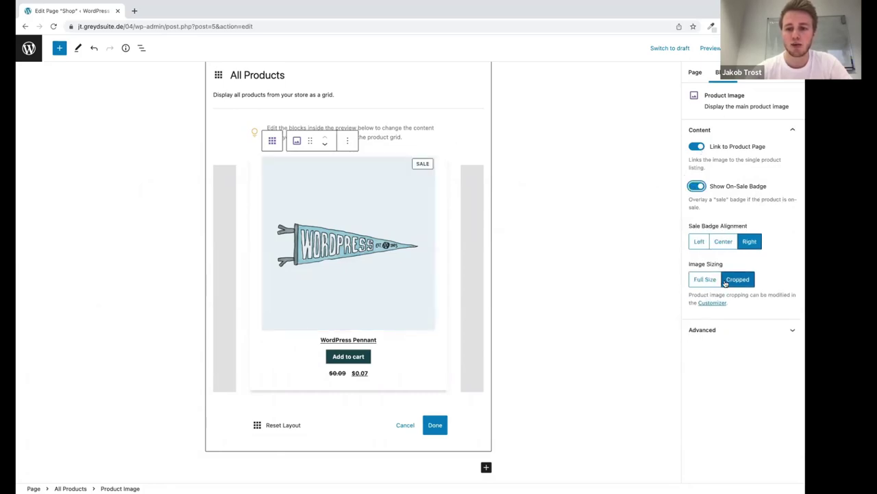
# - Try heading level H4 for the product title and set it back to H2
pyautogui.click(347, 340)
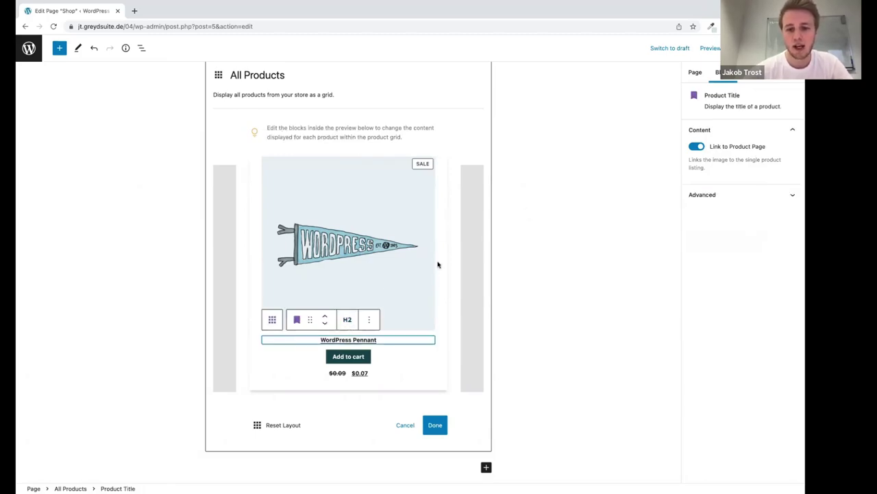
pyautogui.click(348, 320)
pyautogui.click(363, 395)
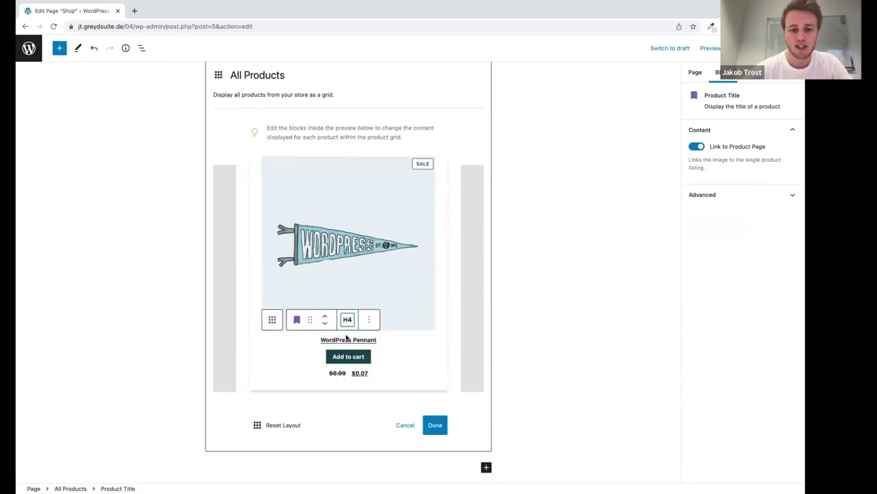
pyautogui.click(348, 319)
pyautogui.click(353, 363)
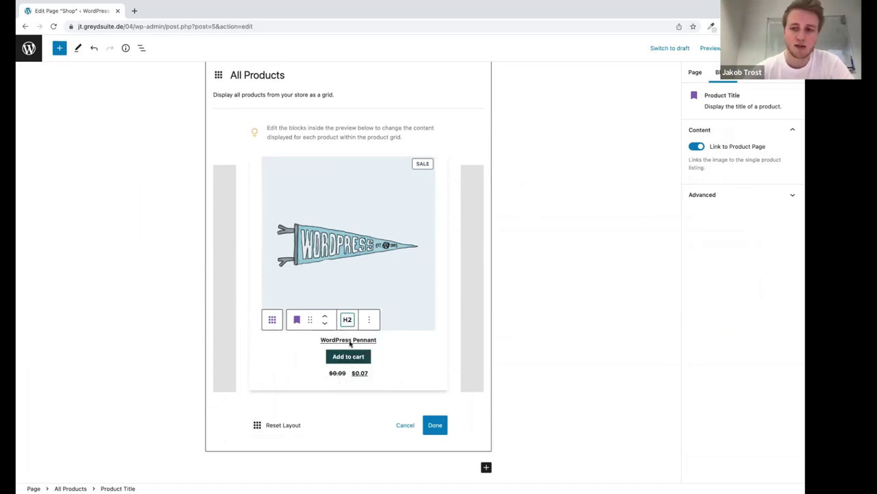
# - Apply the edited product layout to the All Products block and update the Shop page
pyautogui.click(351, 357)
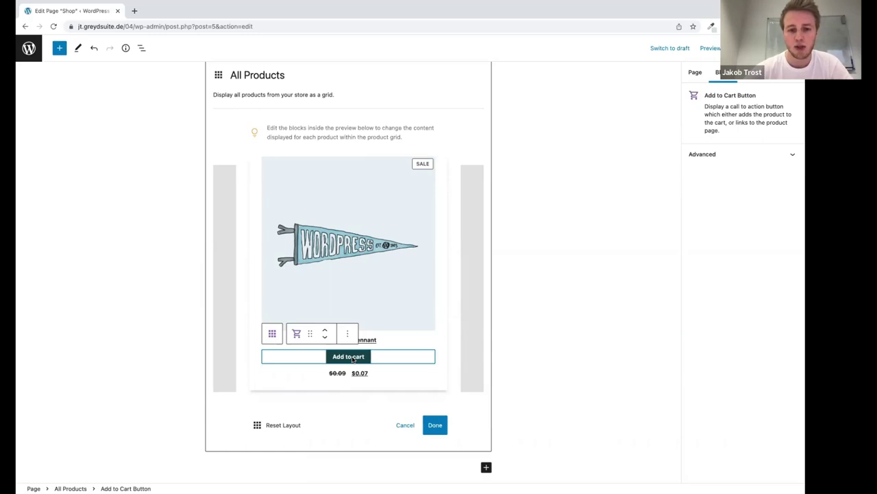
pyautogui.click(434, 424)
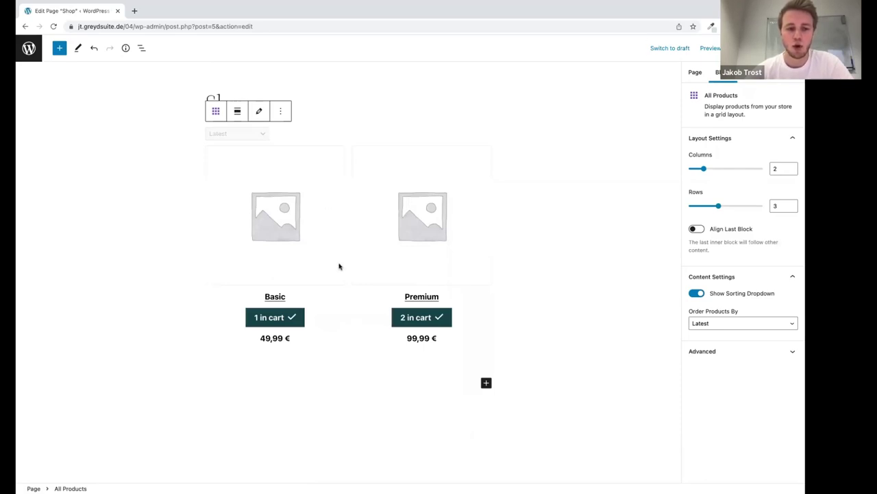
pyautogui.hotkey('ctrl', 's')
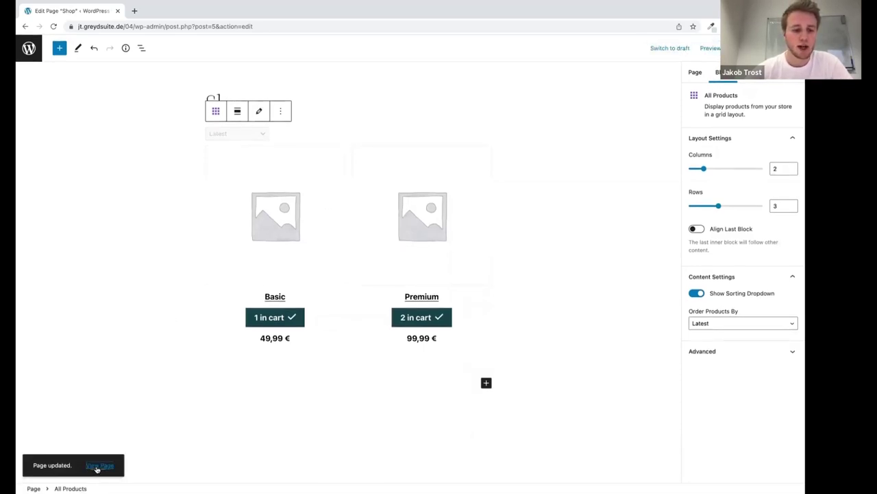
# - View the live Shop page and examine how the All Products grid is placed relative to the default WooCommerce product list
pyautogui.click(98, 465)
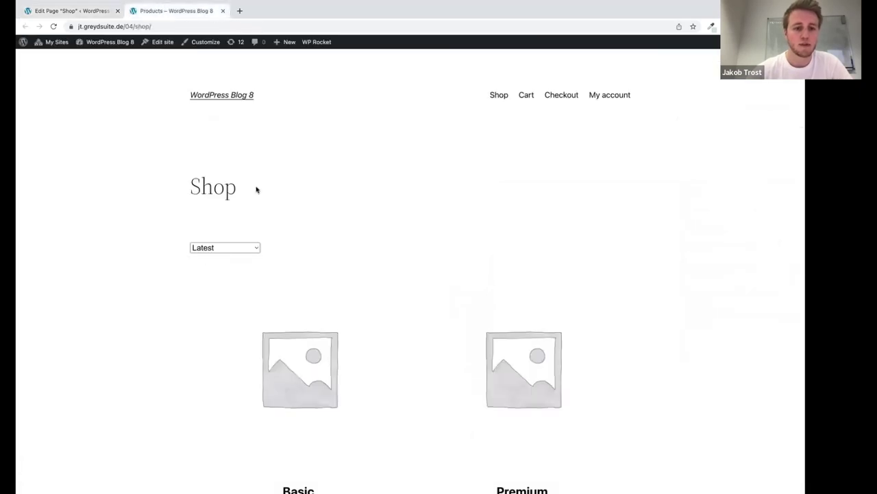
pyautogui.scroll(-2, 257, 190)
pyautogui.scroll(2, 400, 218)
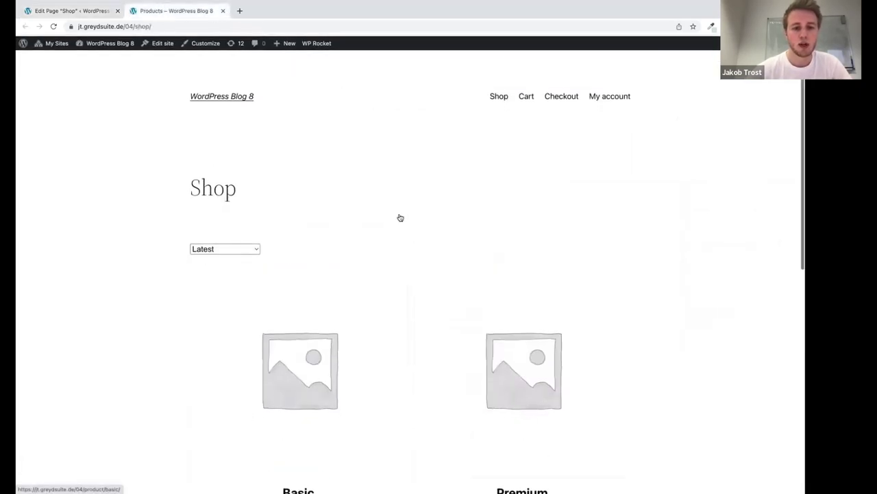
pyautogui.scroll(-6, 400, 218)
pyautogui.scroll(5, 400, 218)
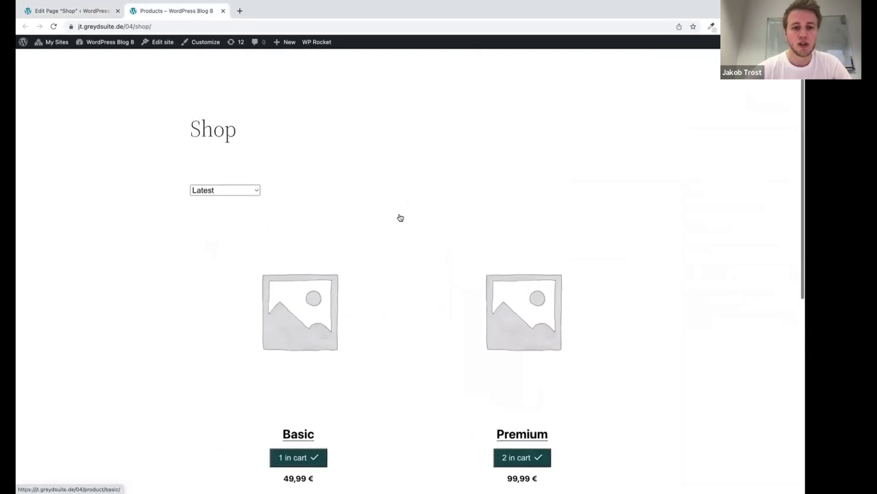
pyautogui.scroll(-5, 368, 208)
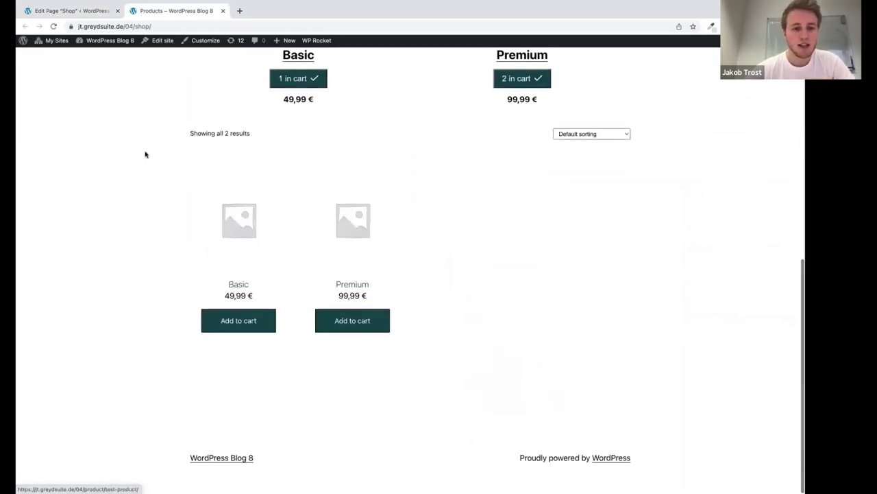
# - Examine the default WooCommerce product list on the live Shop page and compare it with the All Products grid above
pyautogui.moveTo(145, 154); pyautogui.dragTo(425, 354)
pyautogui.click(404, 355)
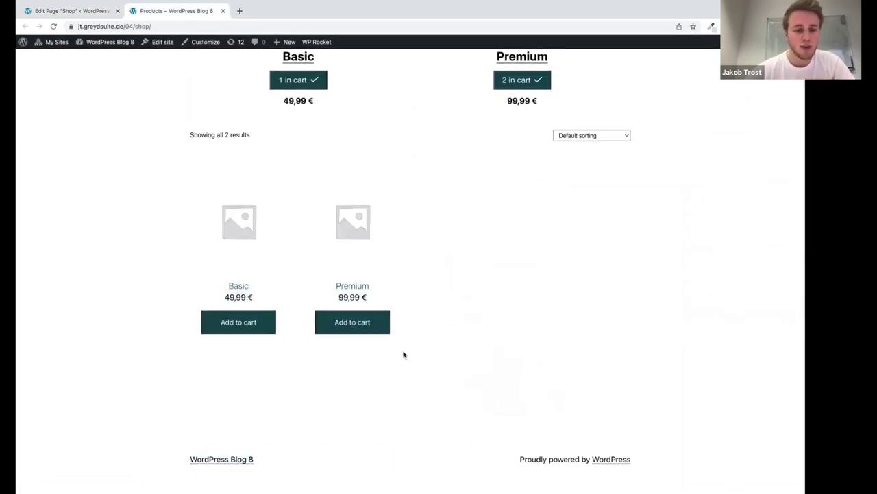
pyautogui.moveTo(153, 206); pyautogui.dragTo(503, 361)
pyautogui.click(480, 283)
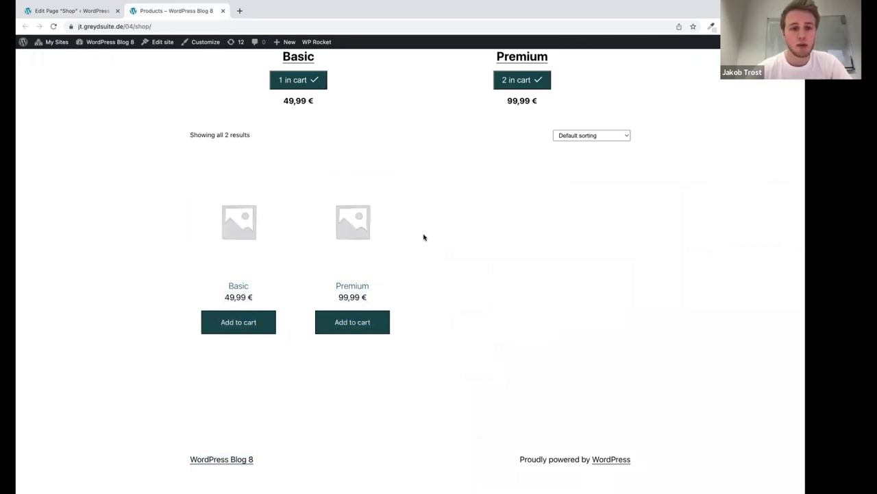
pyautogui.scroll(6, 424, 237)
pyautogui.scroll(-3, 380, 190)
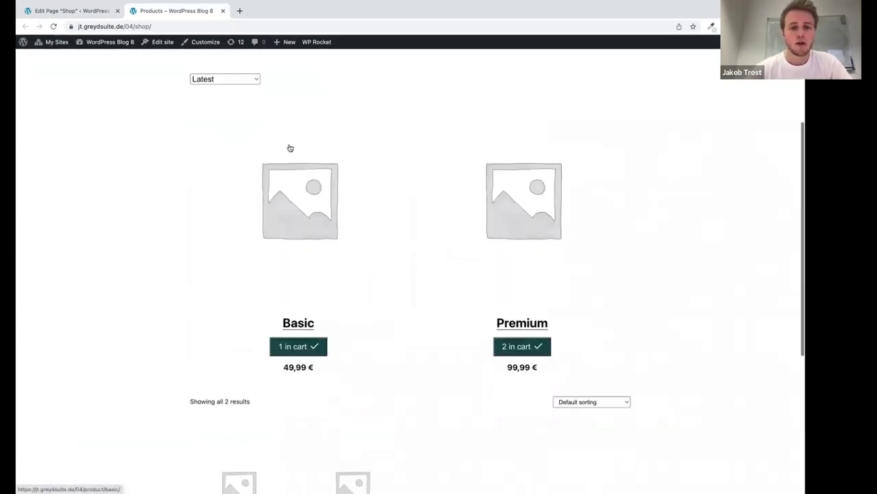
# - Return to the Shop page editor and insert a Product Search block after the All Products block
pyautogui.click(74, 12)
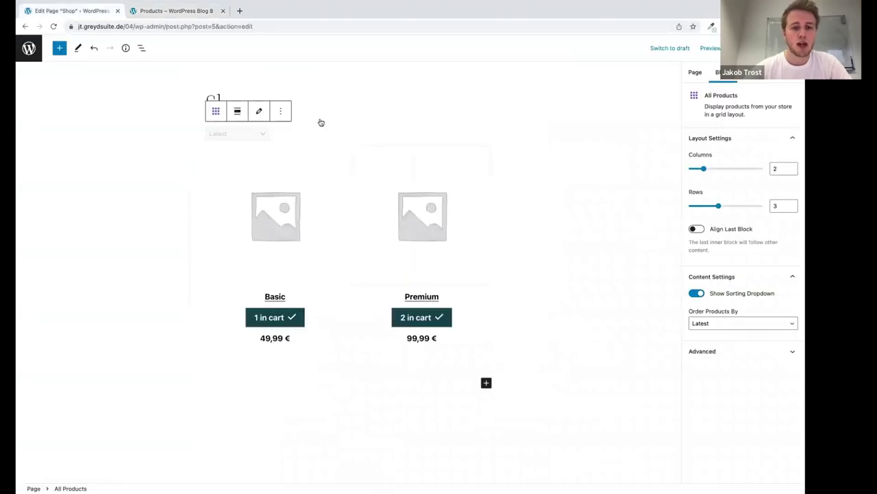
pyautogui.click(59, 47)
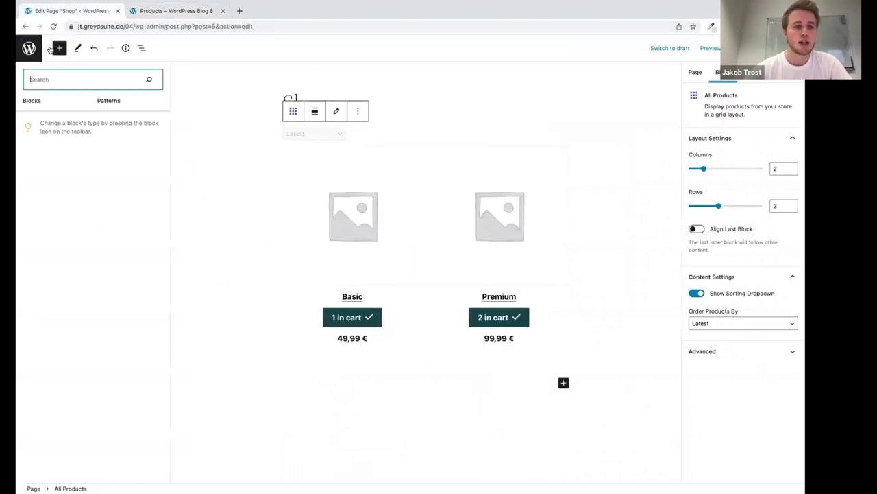
pyautogui.scroll(-10, 101, 336)
pyautogui.scroll(-5, 102, 336)
pyautogui.scroll(2, 96, 274)
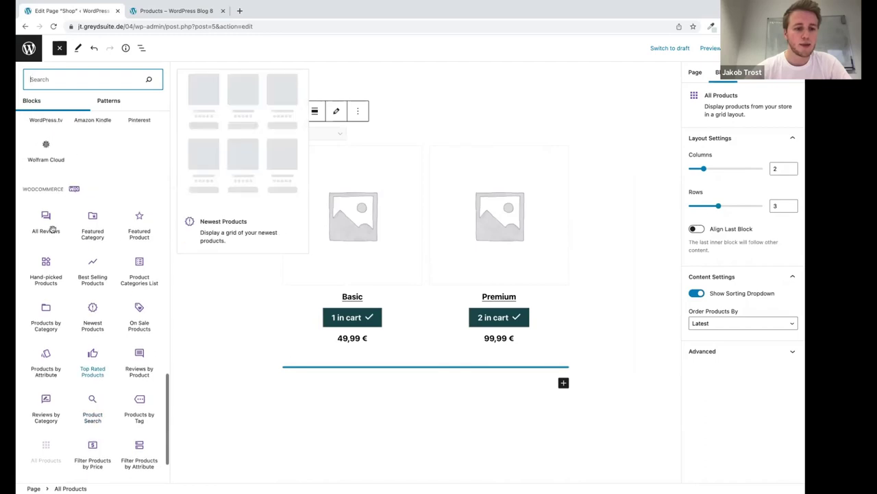
pyautogui.scroll(-2, 93, 179)
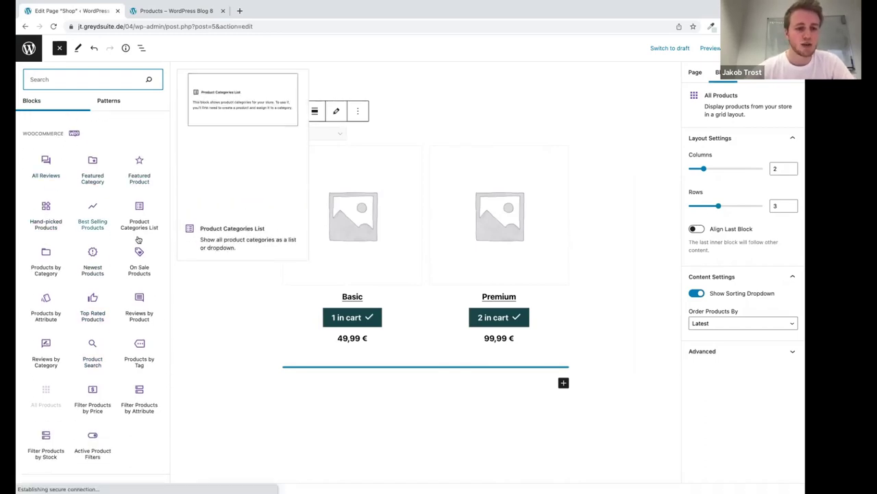
pyautogui.scroll(-1, 138, 239)
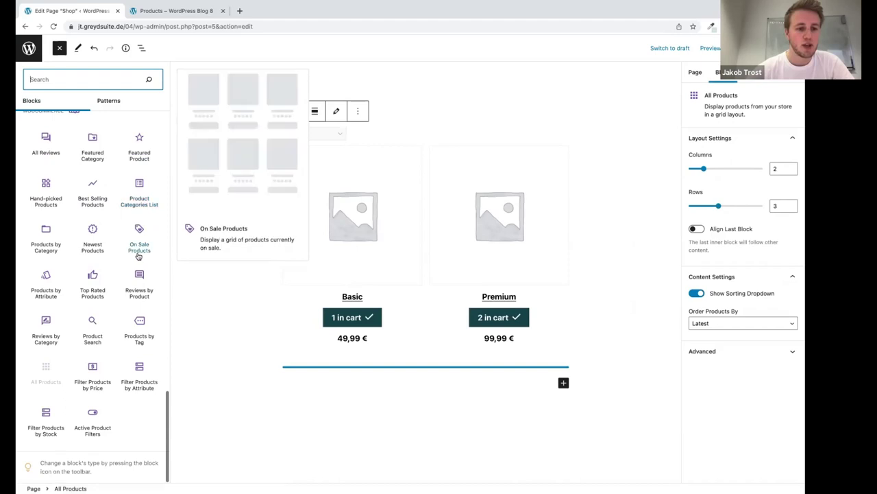
pyautogui.click(90, 324)
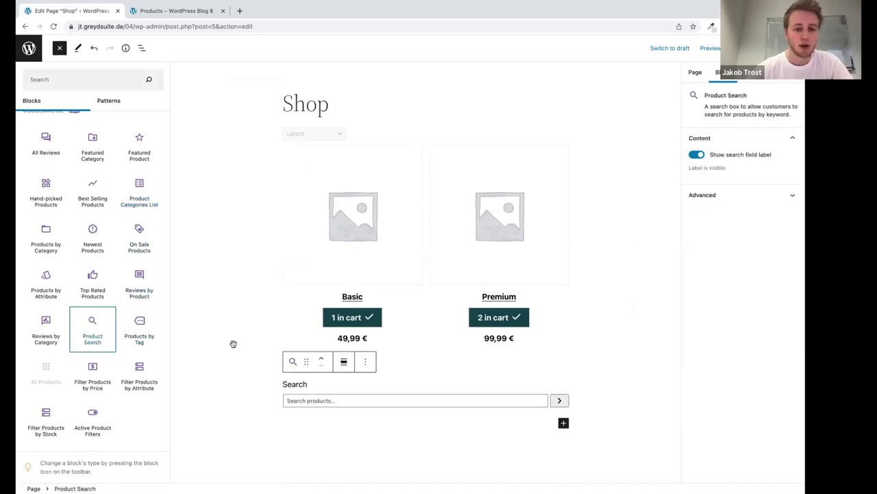
# - Move the Product Search block above the All Products block and select its search field
pyautogui.click(244, 359)
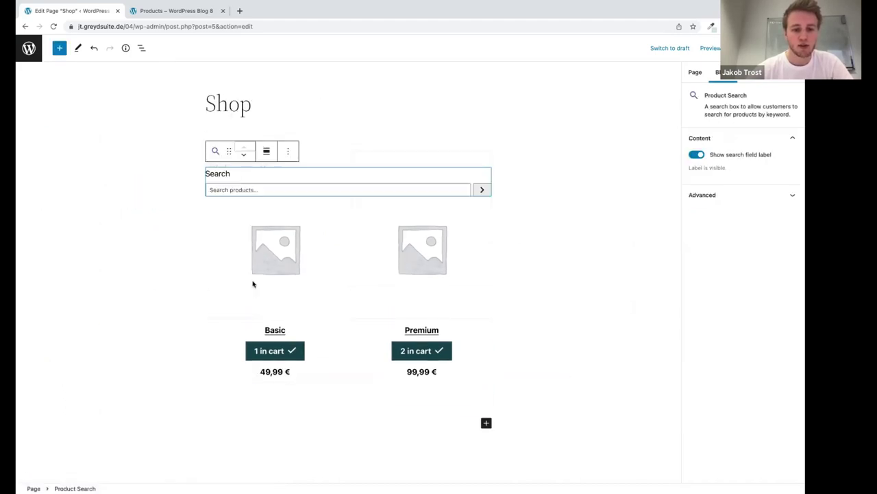
pyautogui.click(244, 145)
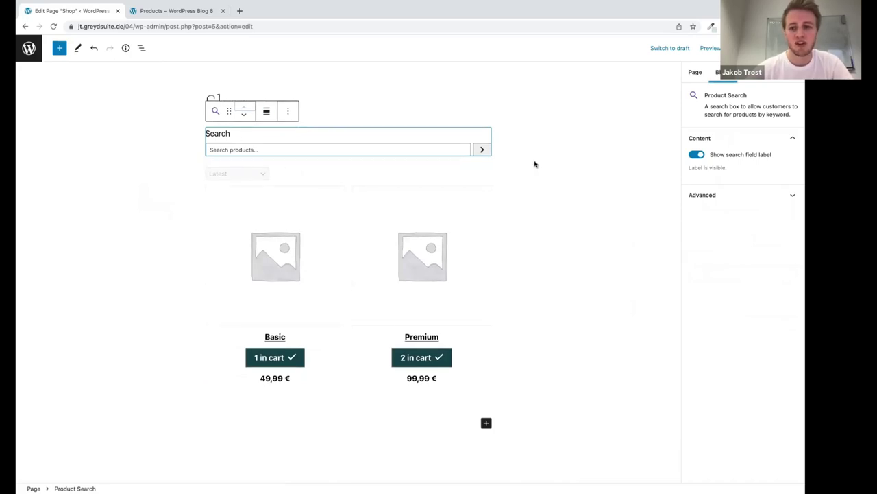
pyautogui.click(226, 134)
pyautogui.click(237, 149)
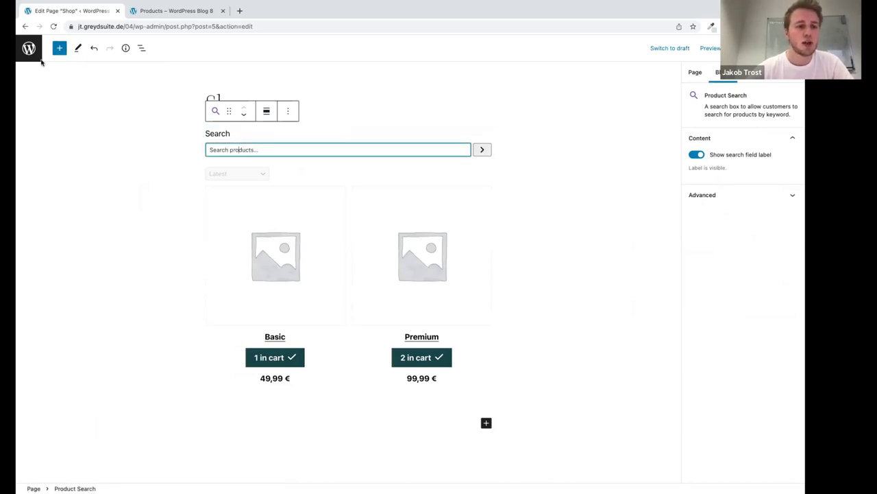
# - Insert a Filter Products by Price block between the product search and the All Products block
pyautogui.click(60, 49)
pyautogui.scroll(-15, 110, 357)
pyautogui.scroll(-10, 110, 358)
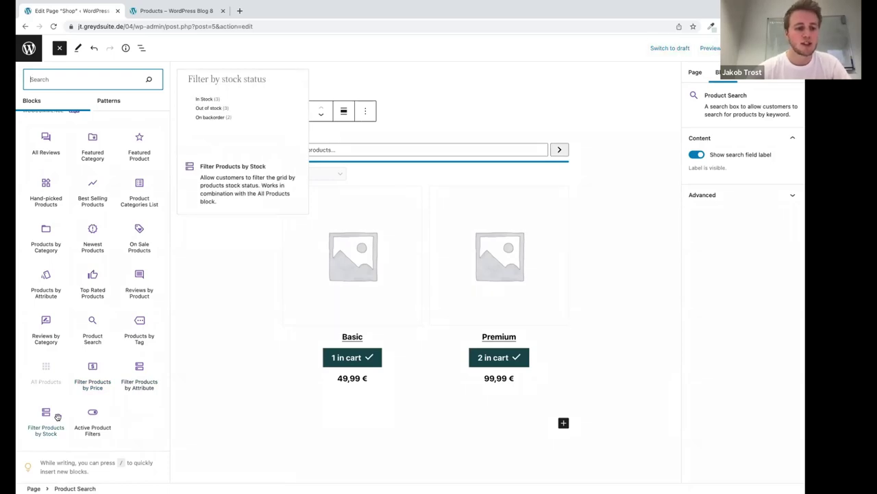
pyautogui.click(89, 378)
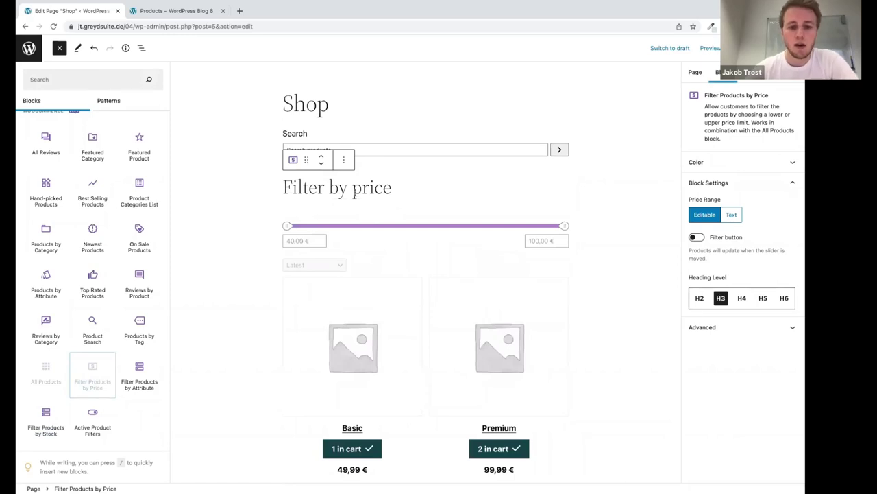
# - Set the price filter's Price Range to Text and its heading level to H5, and save the Shop page
pyautogui.click(356, 192)
pyautogui.click(296, 192)
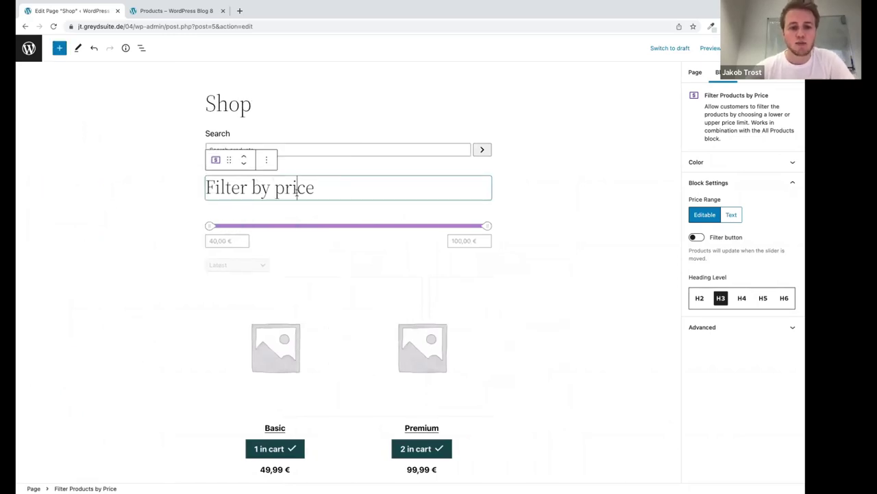
pyautogui.click(279, 228)
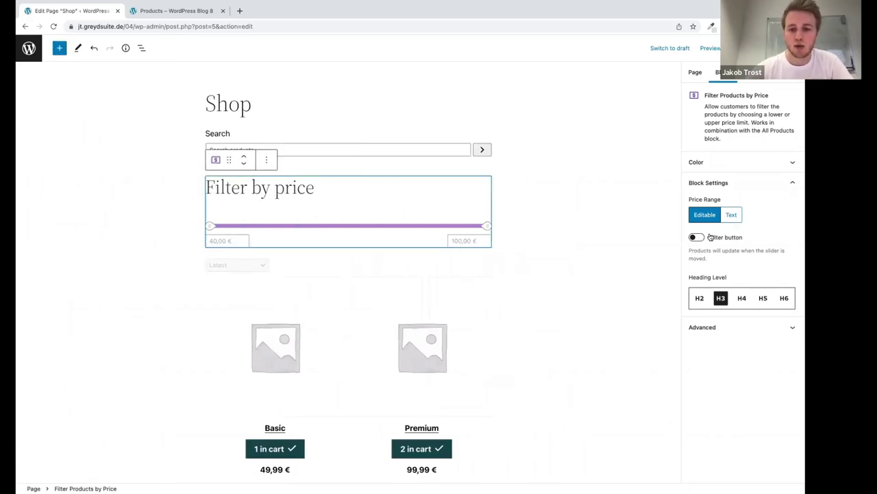
pyautogui.click(729, 215)
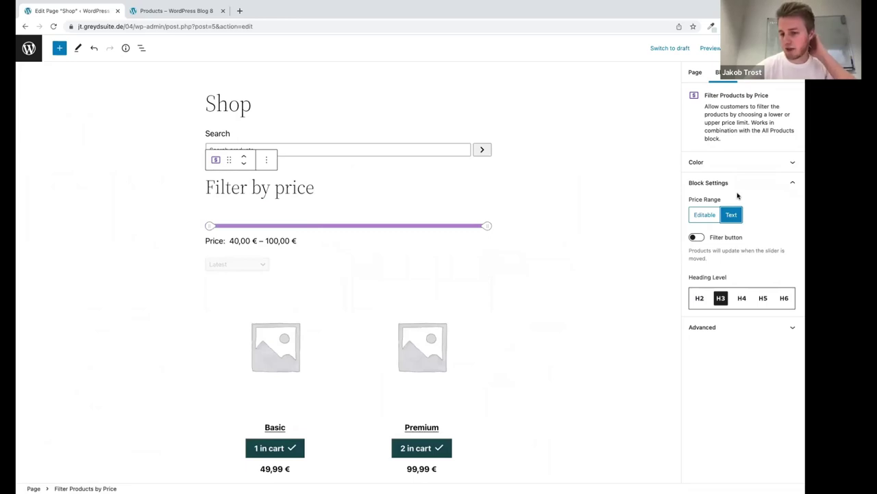
pyautogui.click(763, 297)
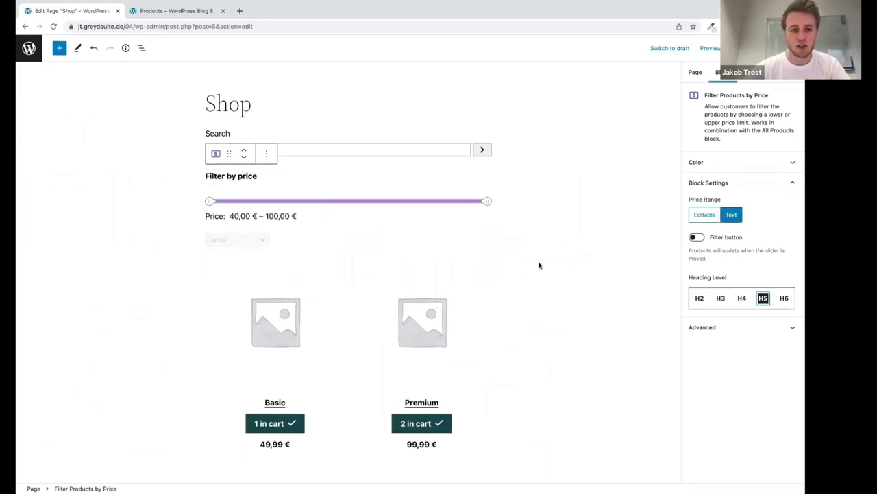
pyautogui.hotkey('ctrl', 's')
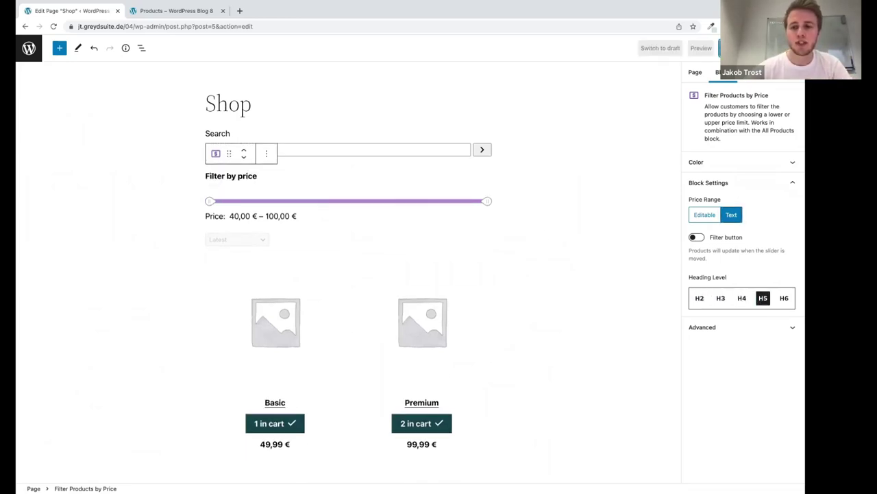
# - Test the price filter on the refreshed live Shop page with a 60,00 € upper limit and restore it to 100,00 €
pyautogui.click(167, 16)
pyautogui.hotkey('ctrl', 'r')
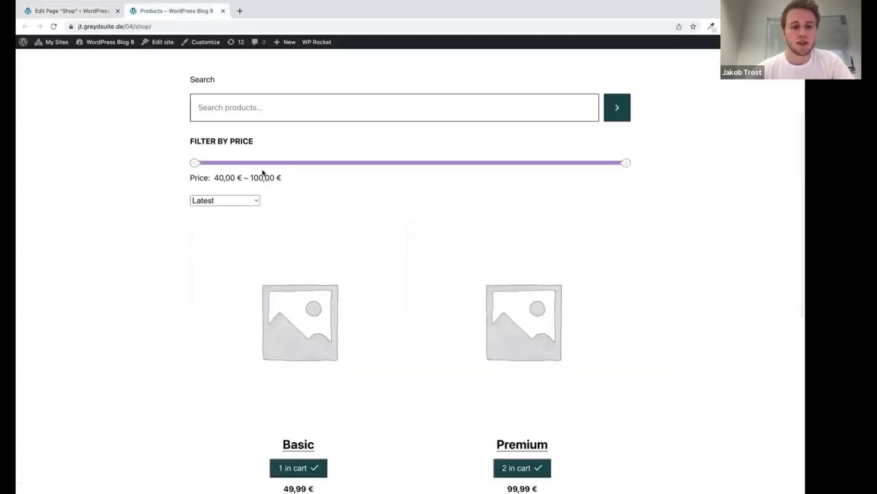
pyautogui.scroll(2, 308, 168)
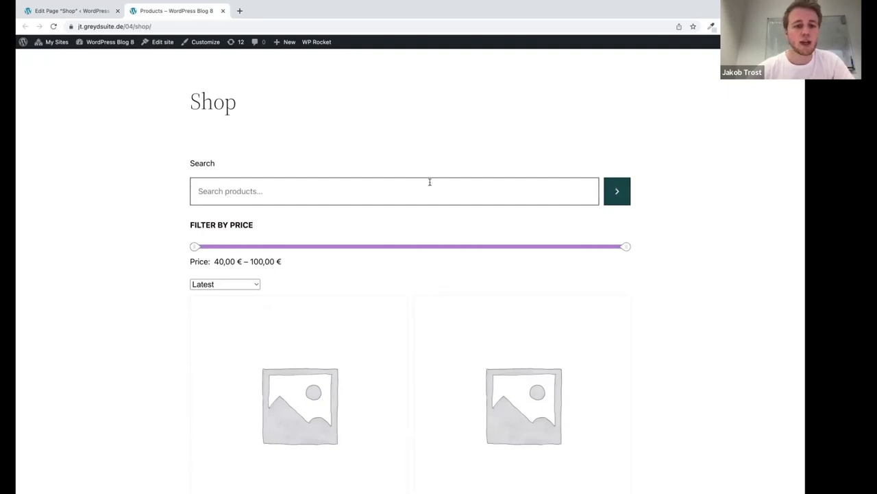
pyautogui.scroll(-1, 287, 259)
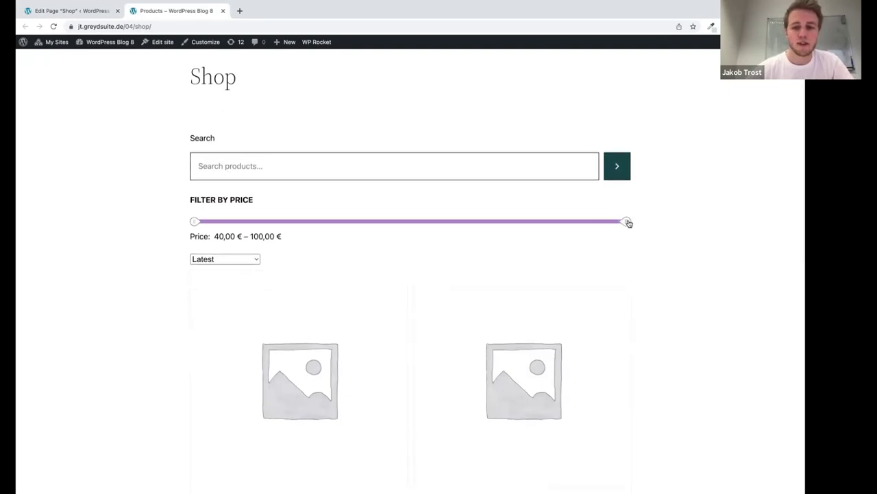
pyautogui.moveTo(626, 220); pyautogui.dragTo(362, 231)
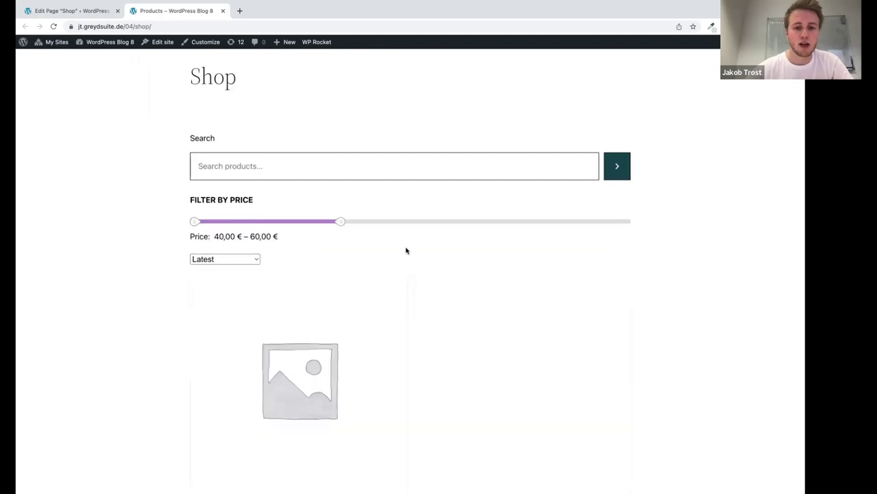
pyautogui.scroll(-3, 405, 250)
pyautogui.scroll(2, 406, 250)
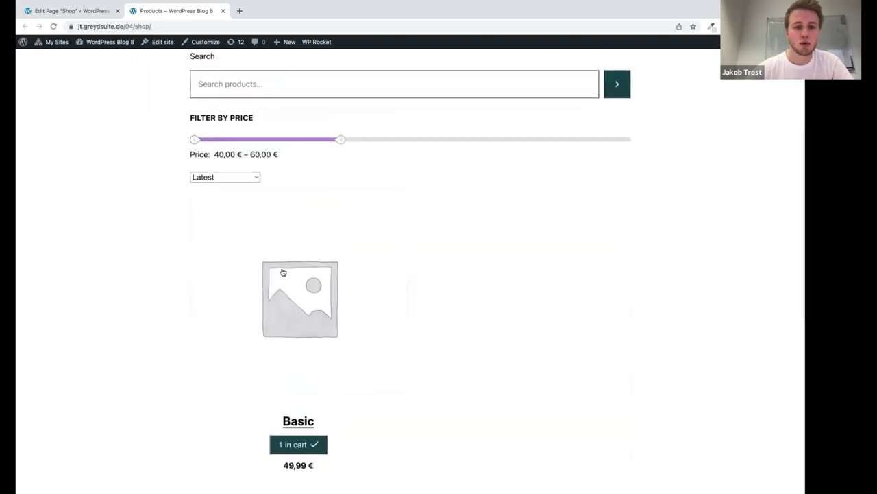
pyautogui.click(94, 13)
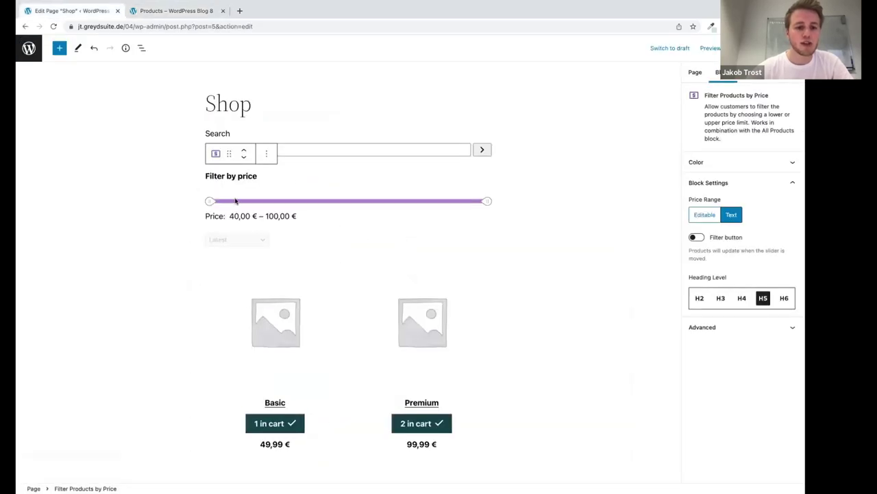
pyautogui.click(164, 13)
pyautogui.moveTo(340, 140); pyautogui.dragTo(631, 153)
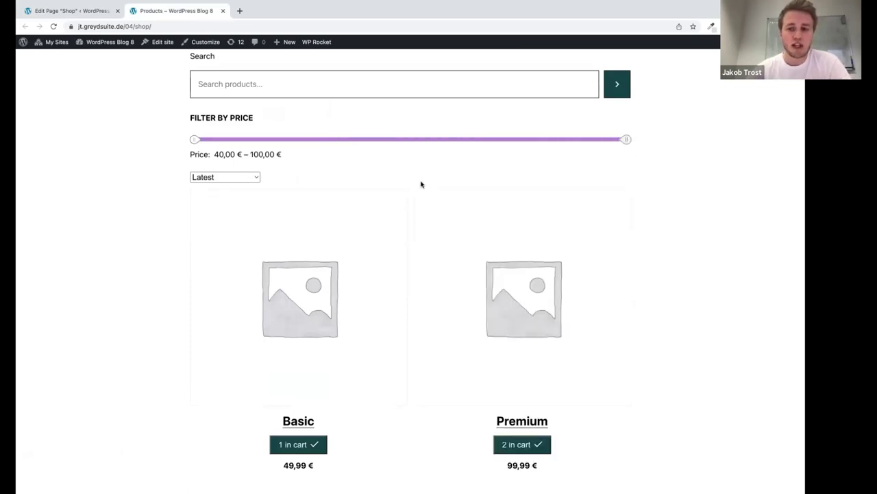
# - Examine how the default product list responds to a 60,00 € upper price limit, and reset the limit to 100,00 €
pyautogui.moveTo(625, 175); pyautogui.dragTo(341, 176)
pyautogui.scroll(-6, 319, 239)
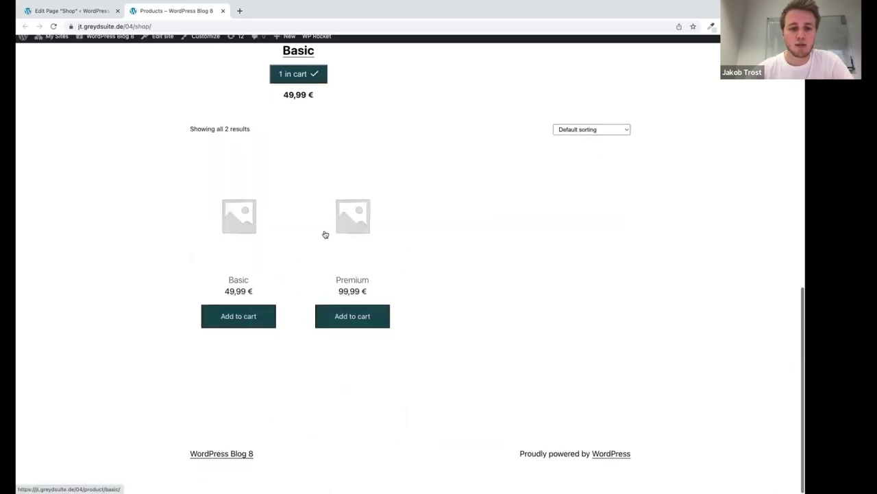
pyautogui.moveTo(165, 160); pyautogui.dragTo(204, 188)
pyautogui.click(491, 296)
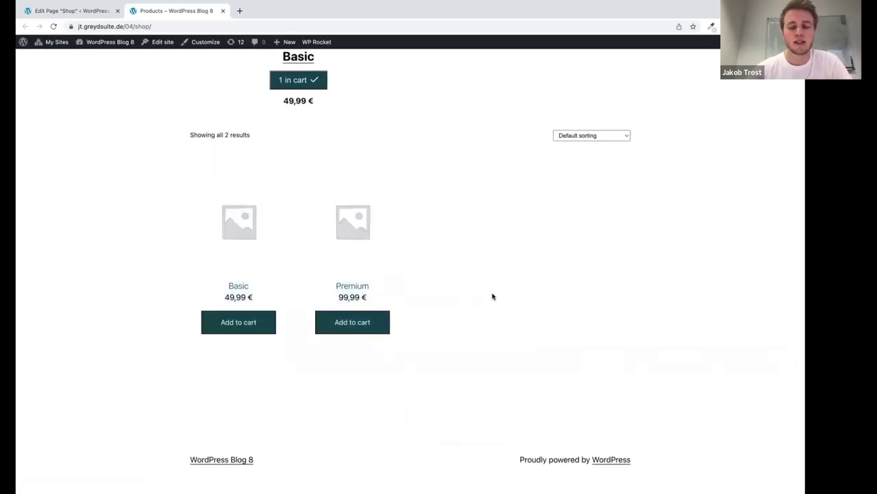
pyautogui.scroll(1, 492, 296)
pyautogui.scroll(5, 493, 296)
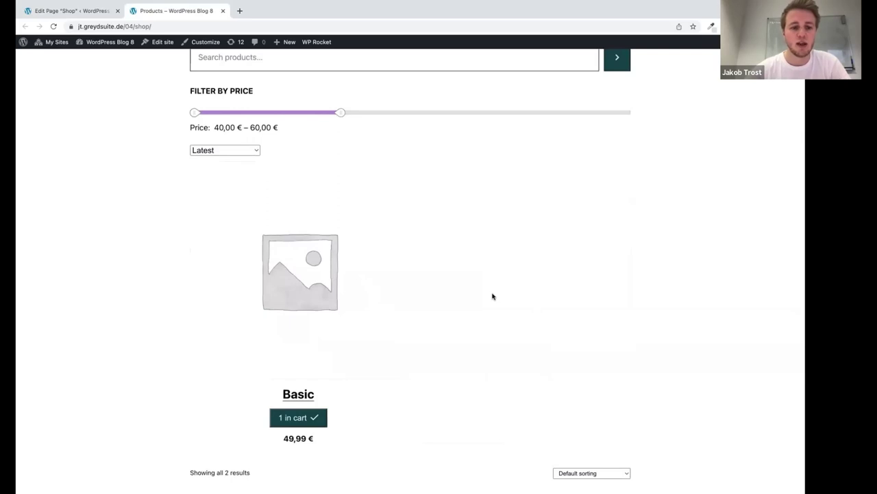
pyautogui.scroll(-3, 425, 331)
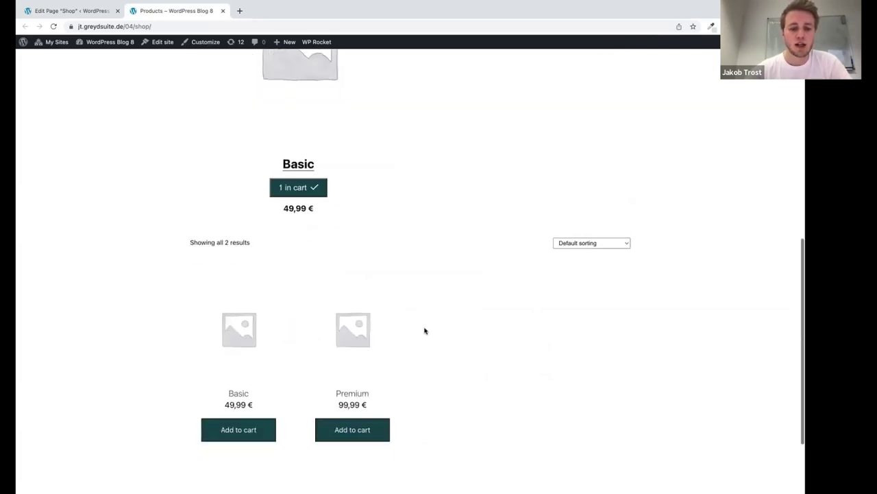
pyautogui.scroll(3, 465, 351)
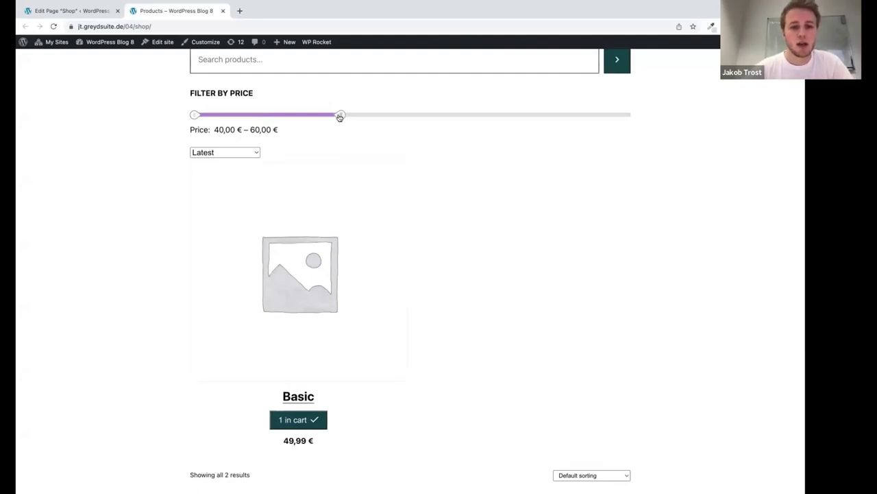
pyautogui.moveTo(340, 117); pyautogui.dragTo(676, 112)
pyautogui.scroll(1, 452, 117)
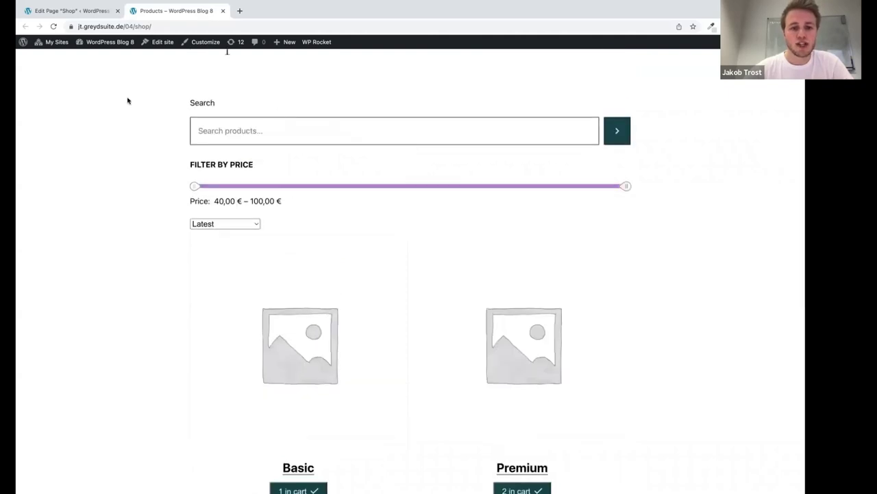
# - Return to the Shop page editor and open the Color settings of the Filter Products by Price block
pyautogui.click(74, 11)
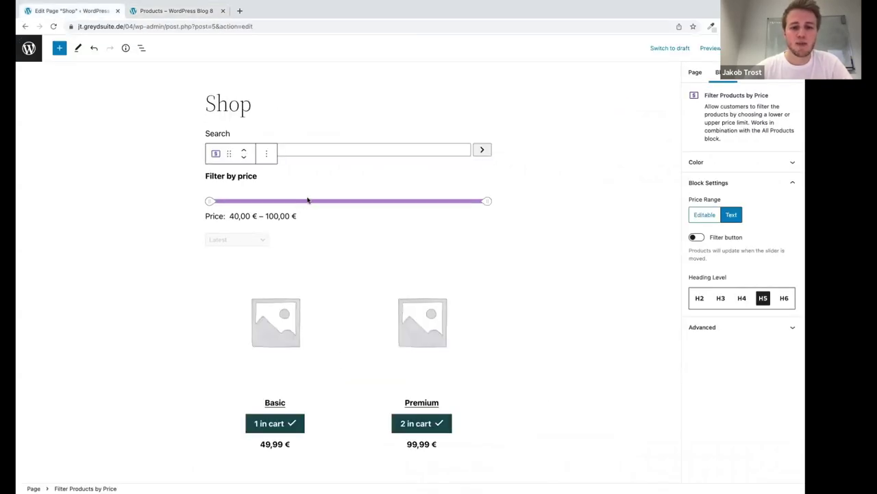
pyautogui.click(717, 162)
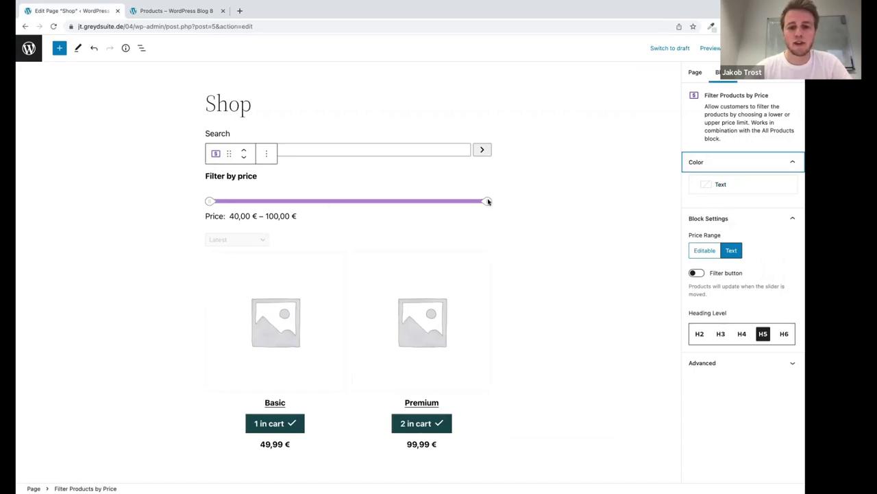
pyautogui.moveTo(491, 228)
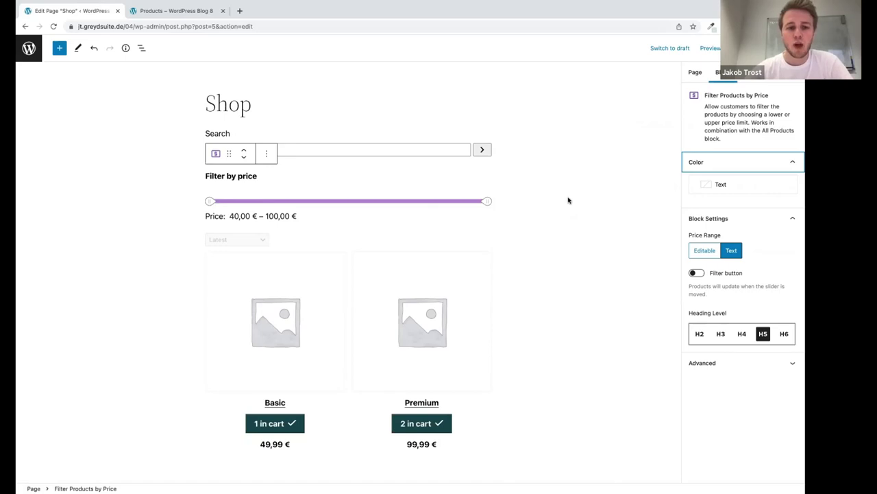
pyautogui.press('super+Tab')
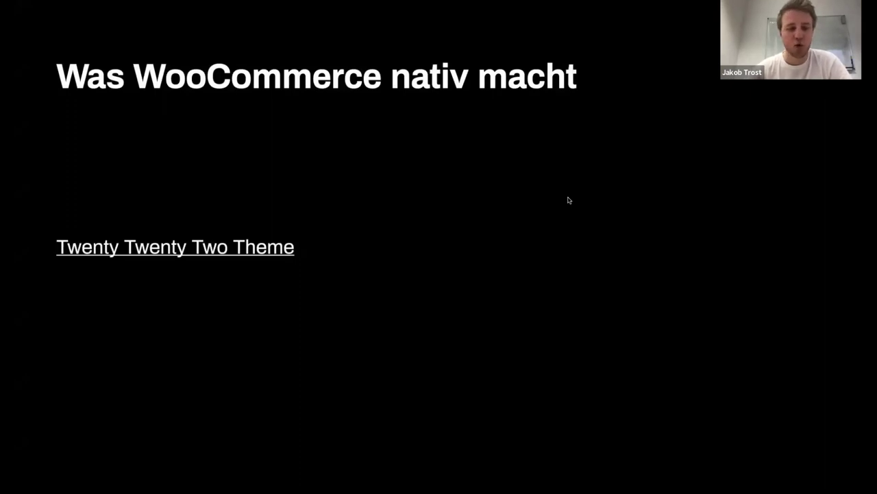
pyautogui.press('Right')
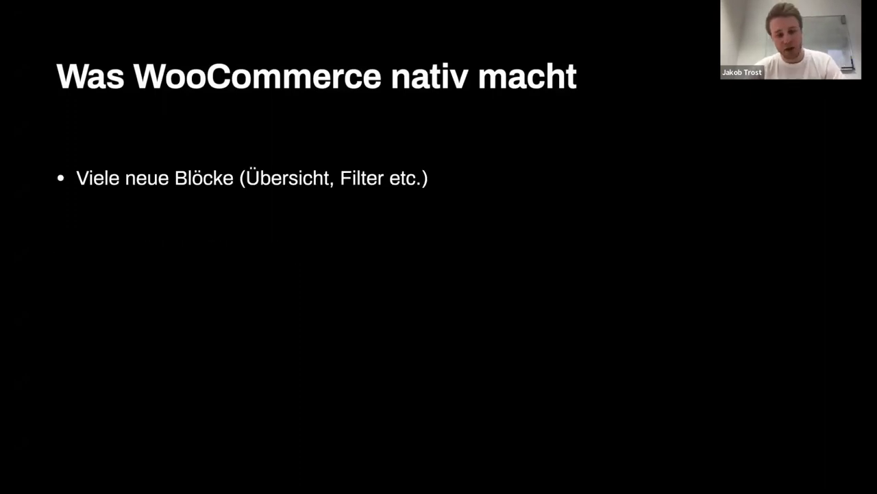
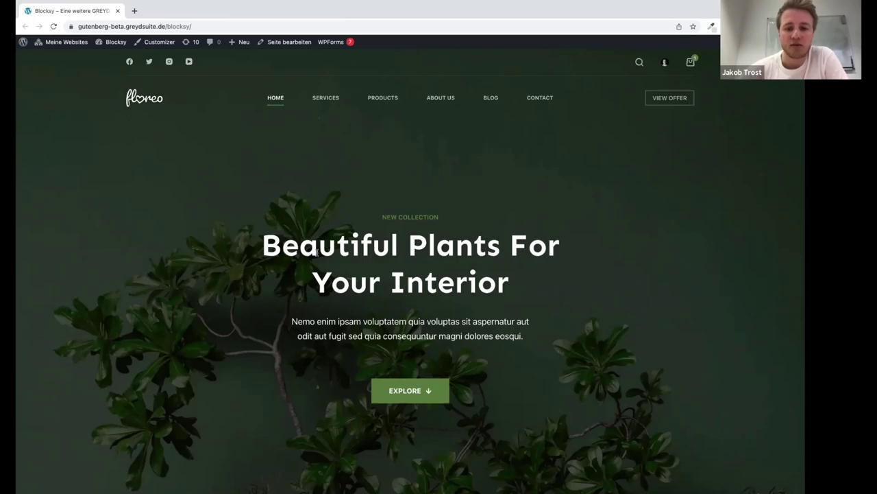
# - Examine the Blocksy home page's Featured Products and the Minim Veniam product page, and return to the home page
pyautogui.scroll(-5, 215, 307)
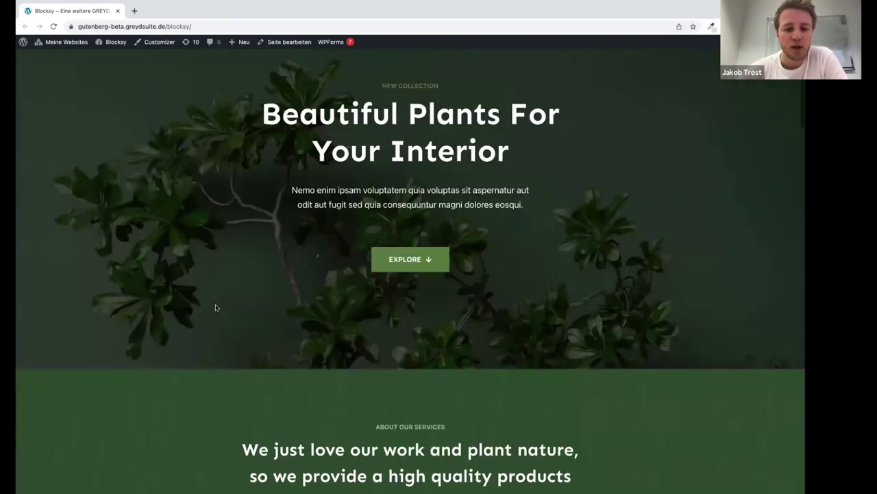
pyautogui.scroll(-15, 215, 307)
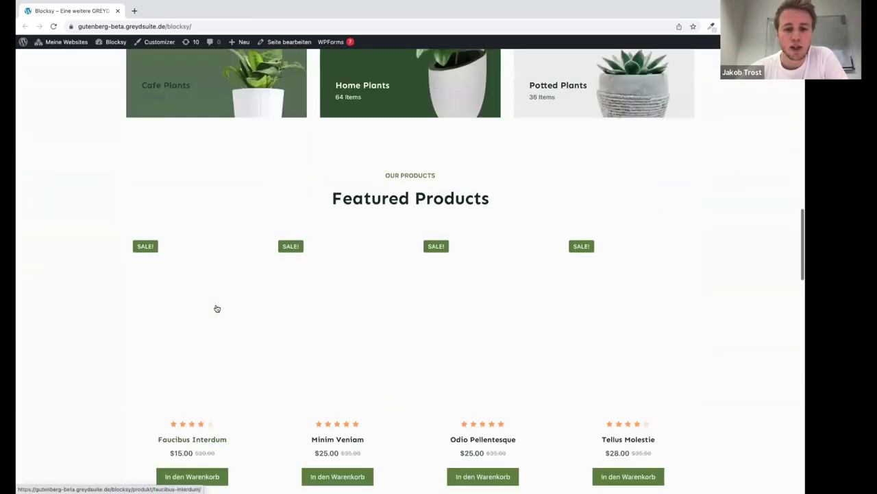
pyautogui.click(339, 307)
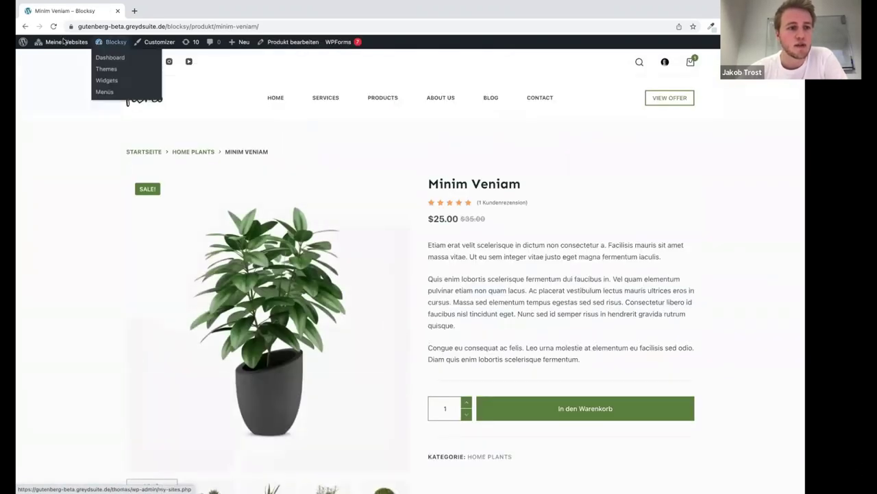
pyautogui.click(25, 26)
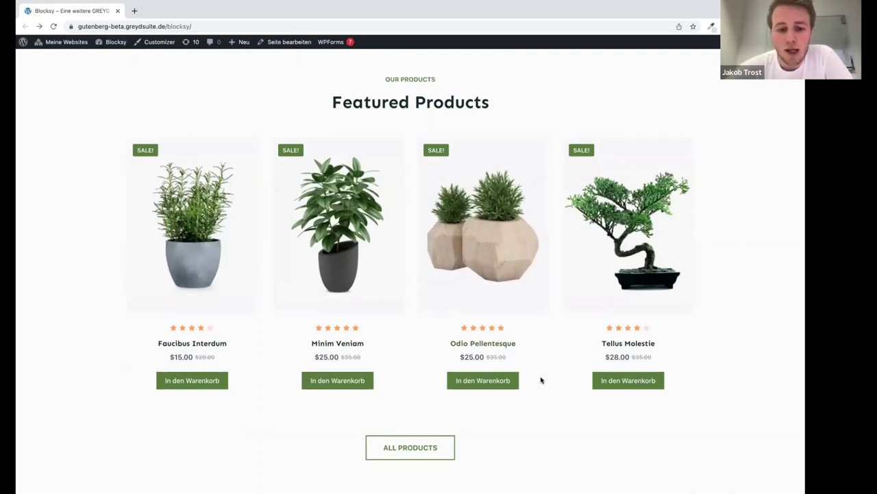
# - Open the Customizer for the Blocksy site, dismiss the autosave notice, and open the general WooCommerce settings
pyautogui.click(157, 42)
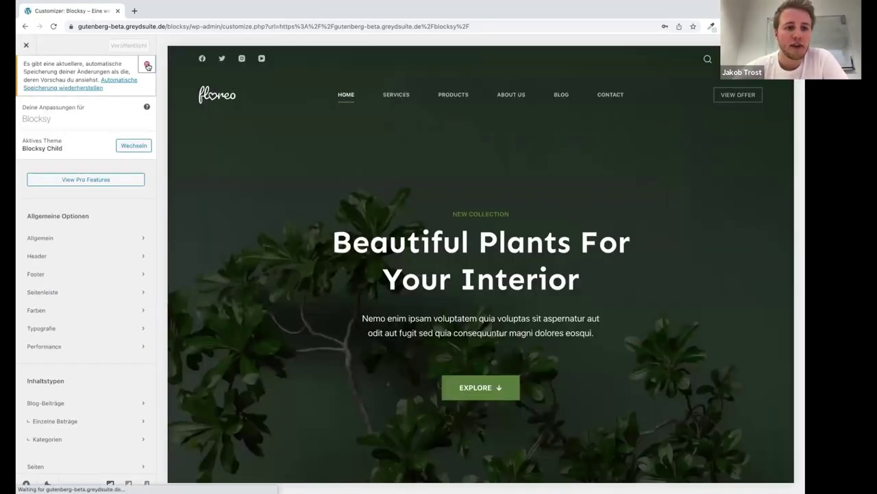
pyautogui.click(147, 64)
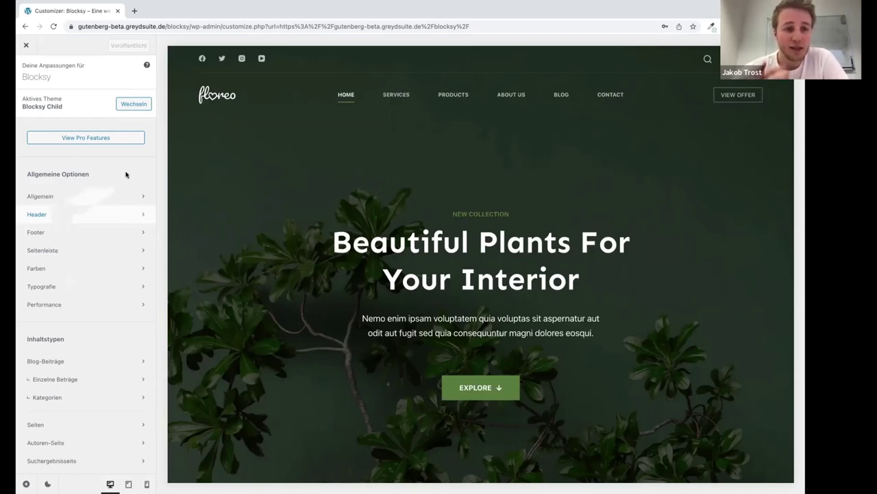
pyautogui.scroll(-1, 121, 256)
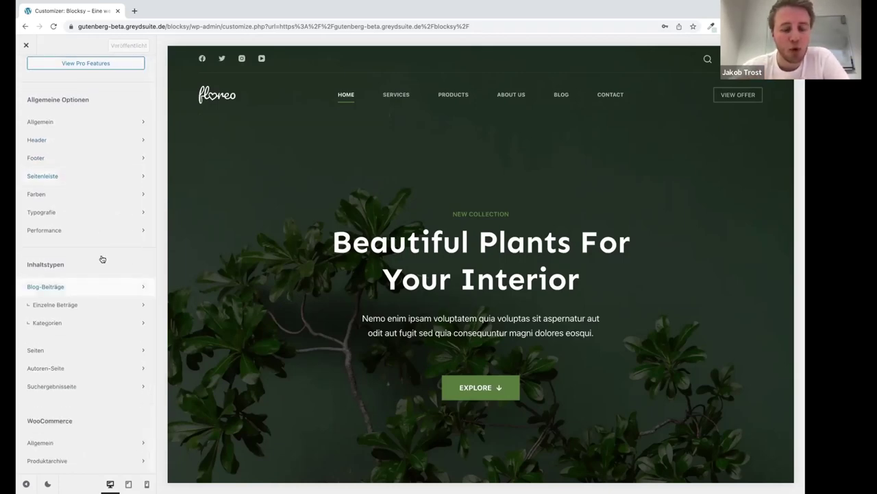
pyautogui.scroll(-1, 114, 285)
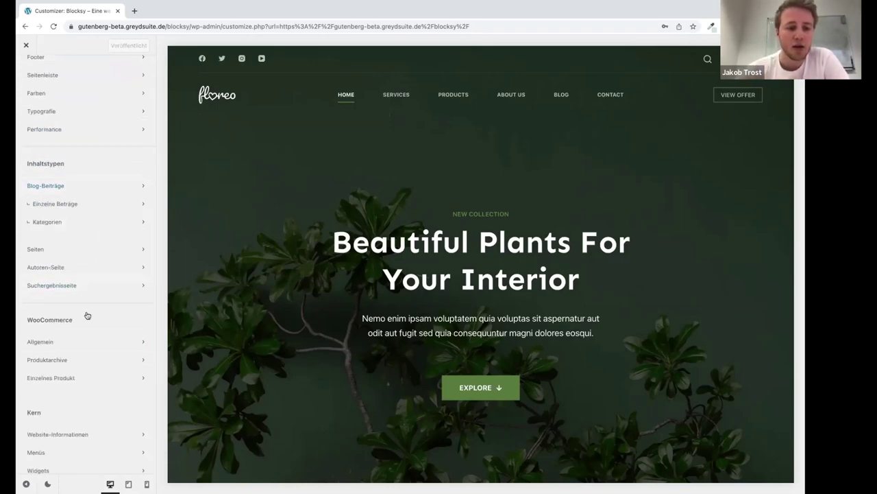
pyautogui.scroll(-1, 87, 315)
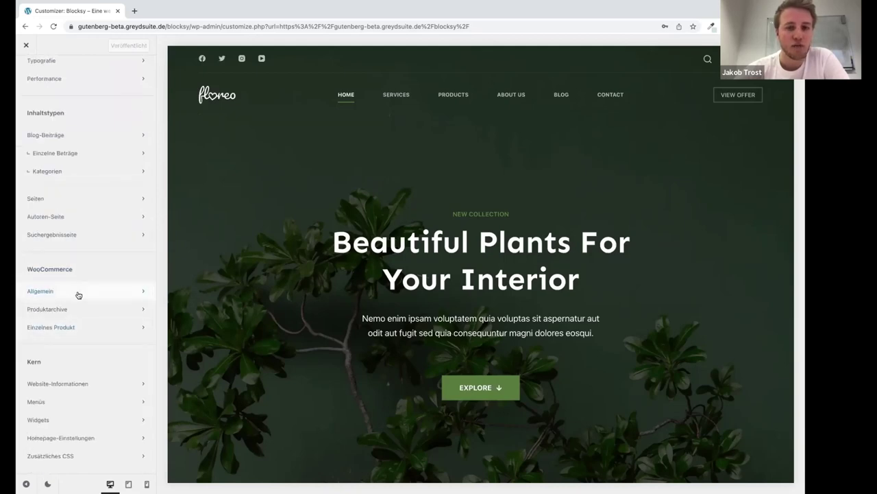
pyautogui.click(78, 295)
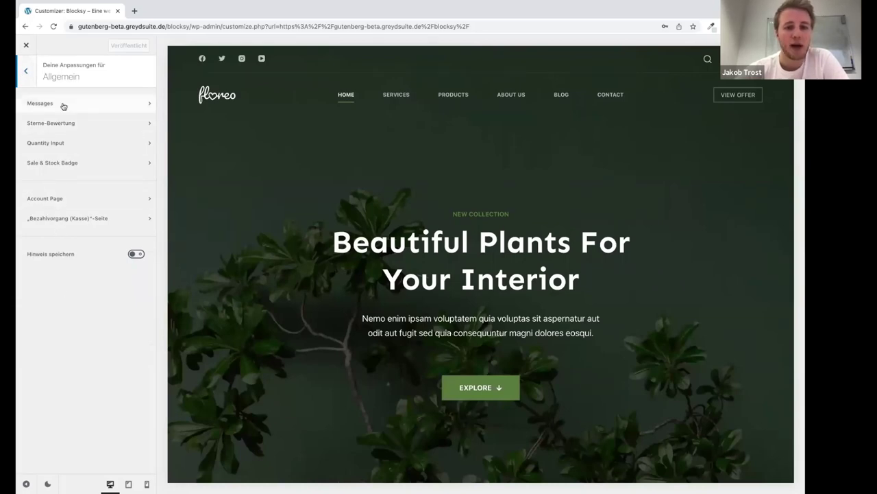
# - Review the WooCommerce message colors and star rating color settings with the Cart page loaded in the preview
pyautogui.click(86, 104)
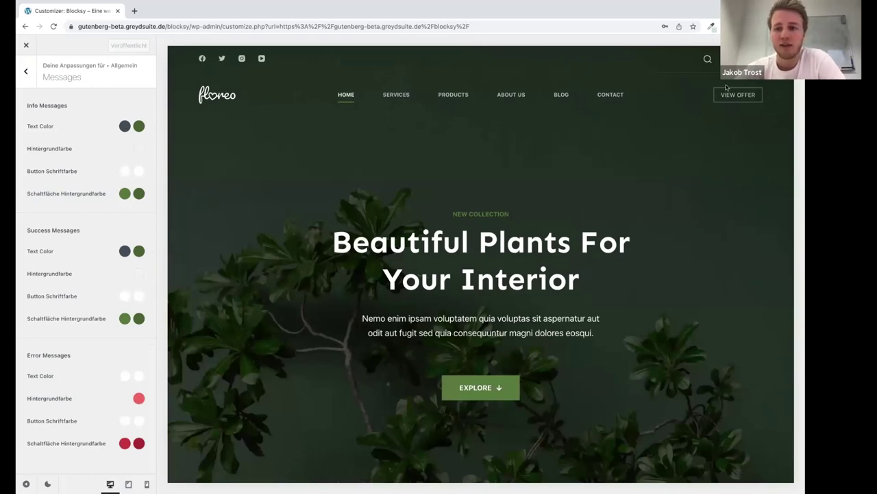
pyautogui.click(754, 58)
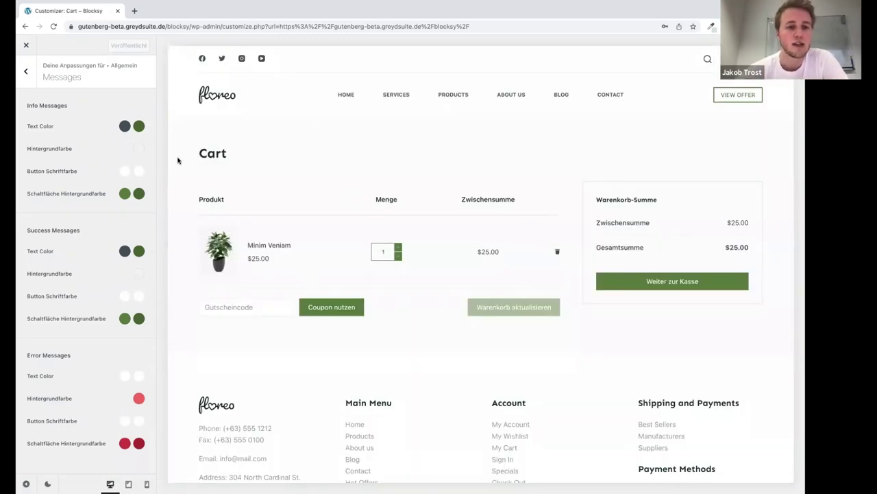
pyautogui.click(25, 70)
pyautogui.click(48, 122)
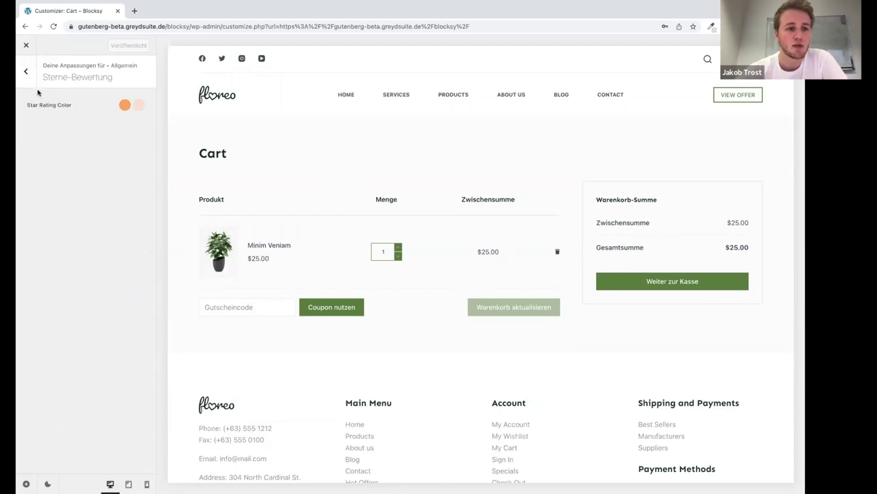
# - Set the custom quantity input to Typ 2 and check its design colors
pyautogui.click(25, 70)
pyautogui.click(55, 141)
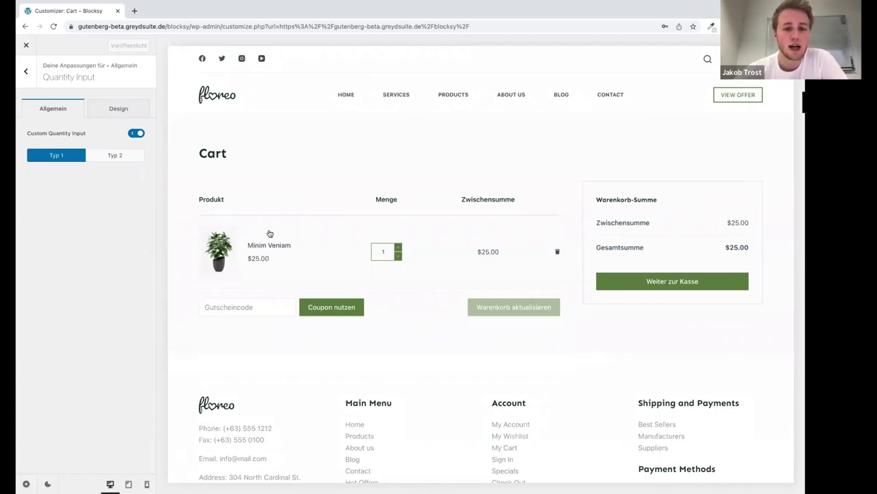
pyautogui.click(111, 155)
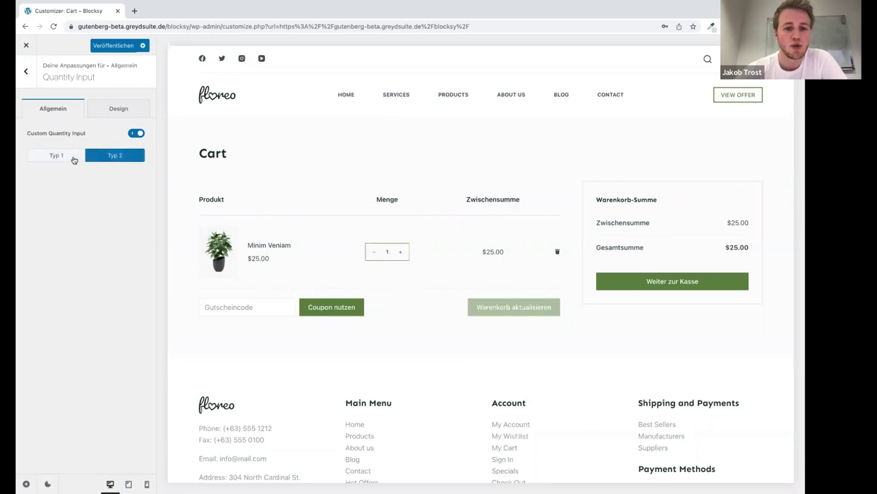
pyautogui.click(108, 154)
pyautogui.click(118, 111)
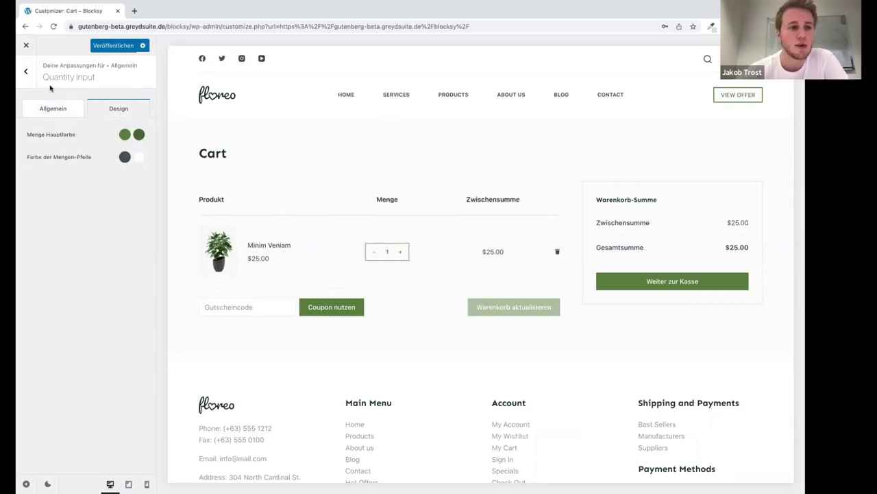
pyautogui.click(26, 72)
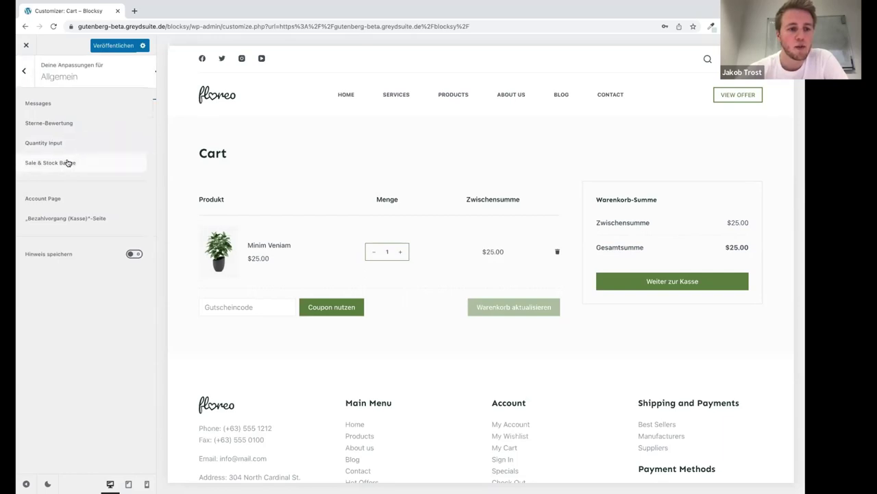
# - Try the Kreis shape for the sale badge on the Minim Veniam product page and restore it to Quadrat
pyautogui.click(69, 163)
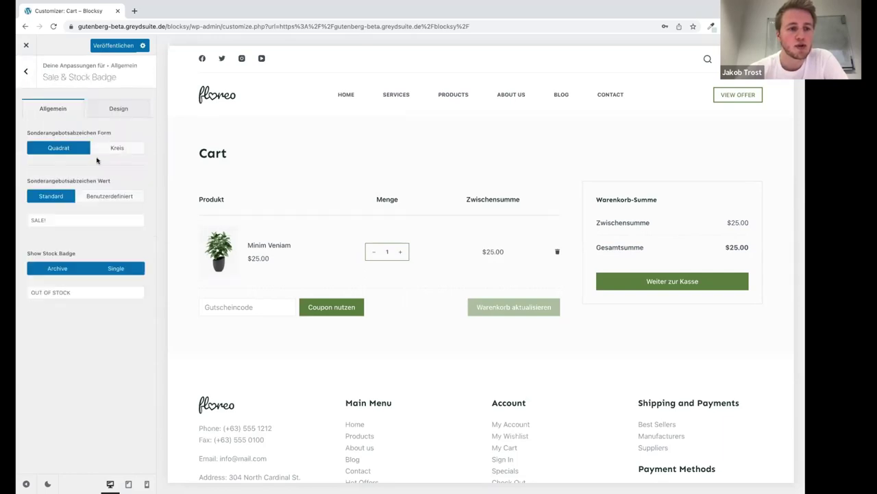
pyautogui.click(274, 246)
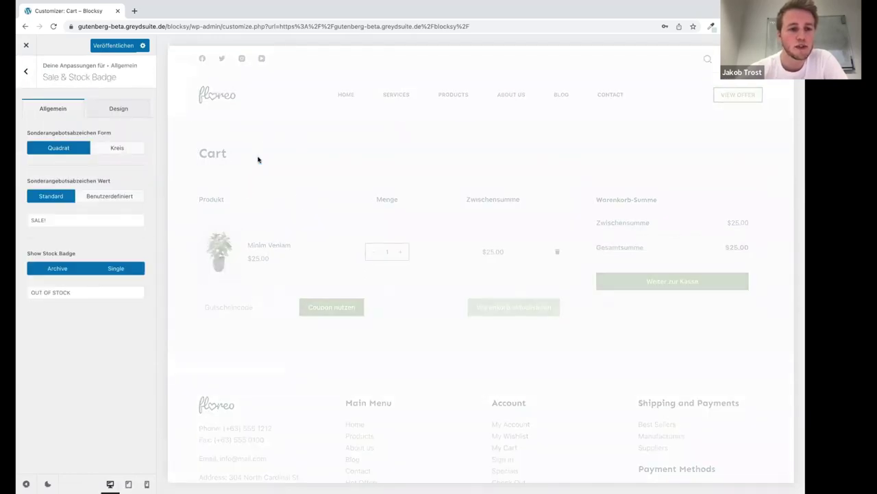
pyautogui.click(135, 149)
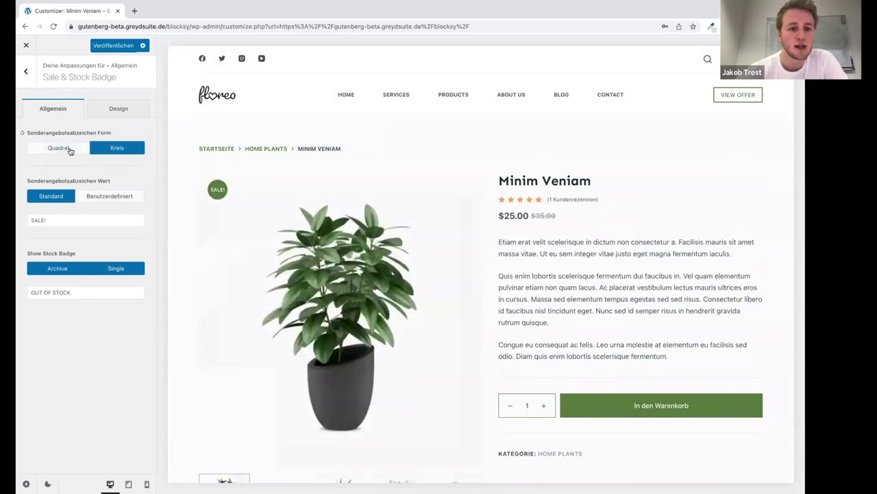
pyautogui.click(69, 150)
pyautogui.click(26, 70)
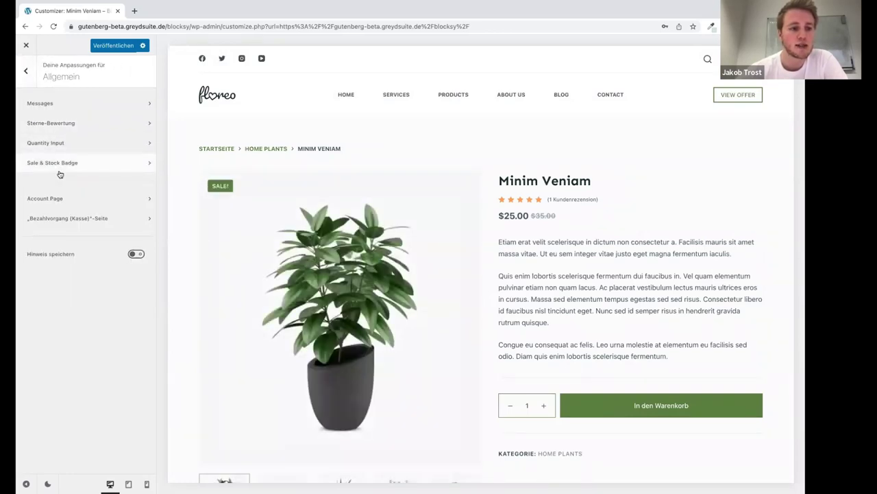
# - Review the general WooCommerce options for the account page and the checkout page
pyautogui.click(55, 198)
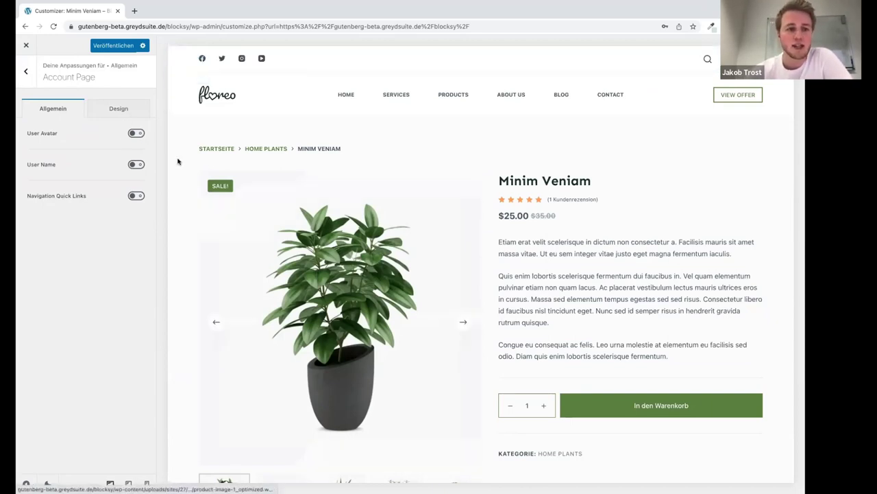
pyautogui.click(25, 70)
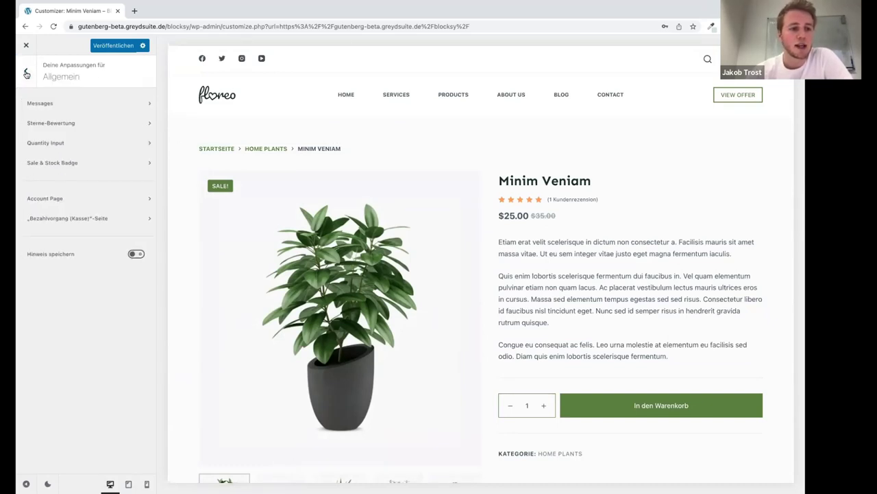
pyautogui.click(67, 219)
pyautogui.scroll(-1, 84, 224)
pyautogui.scroll(1, 84, 224)
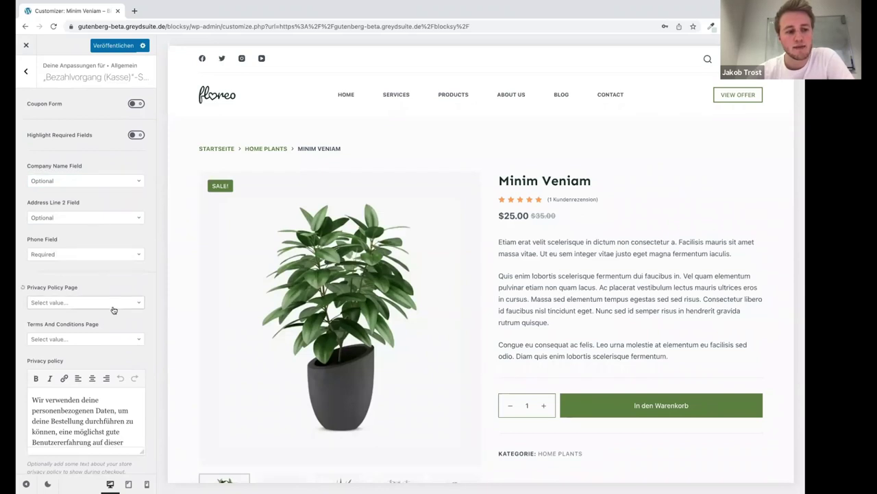
pyautogui.scroll(-1, 112, 307)
pyautogui.scroll(1, 111, 310)
pyautogui.click(23, 73)
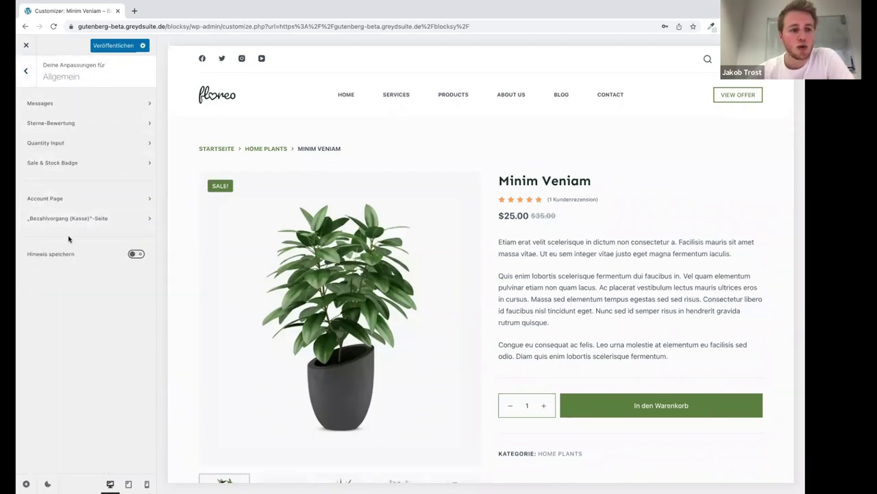
# - Open the product archive settings and set the shop card layout to Typ 2
pyautogui.click(27, 78)
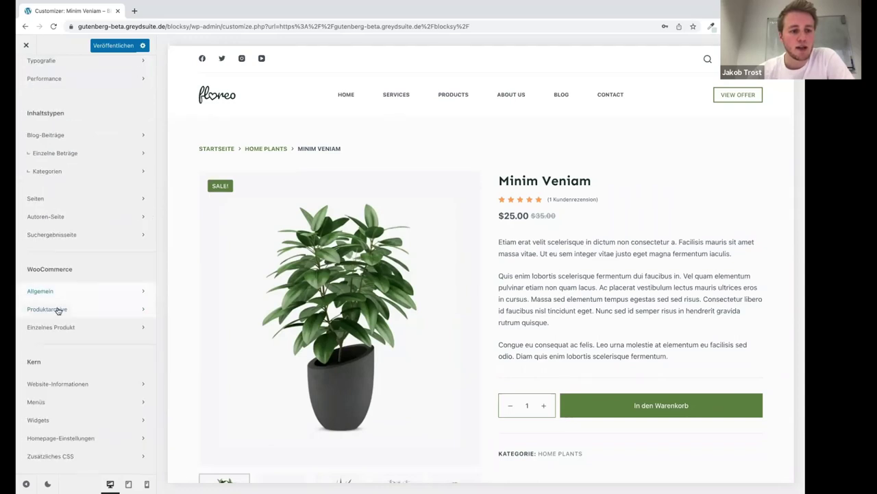
pyautogui.click(57, 310)
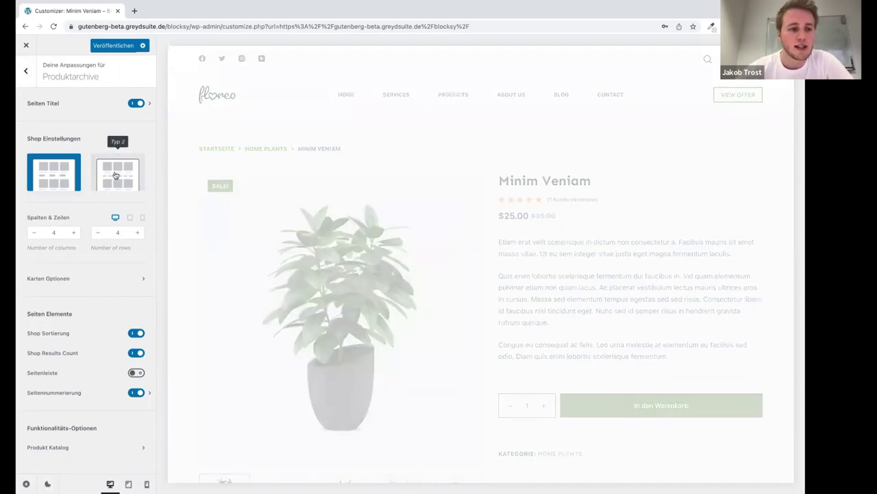
pyautogui.scroll(-3, 343, 220)
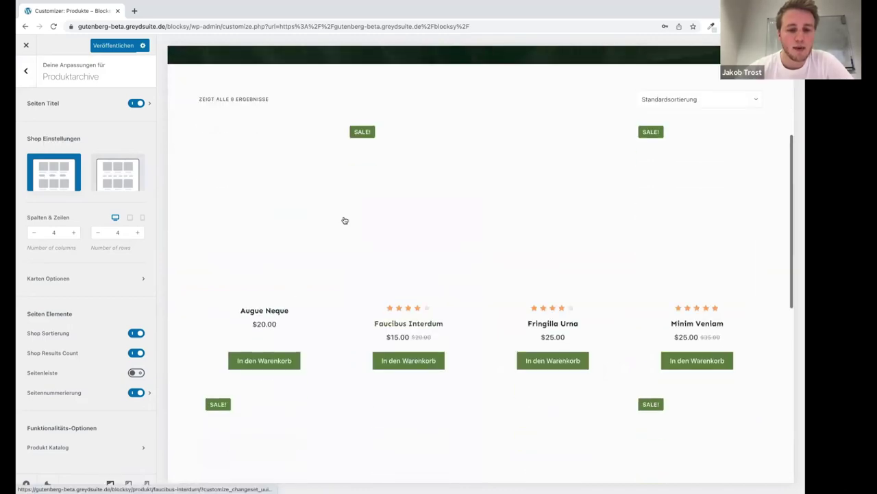
pyautogui.click(119, 180)
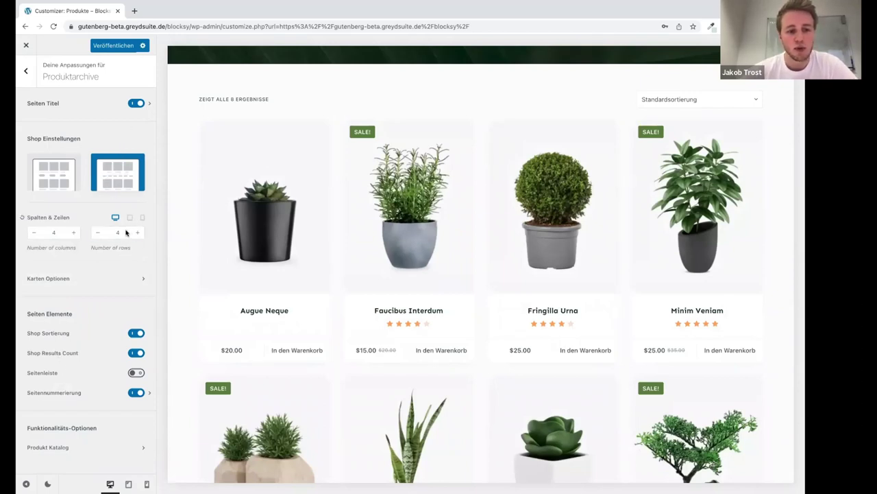
# - Review the product archive's card options and open the settings for Einzelnes Produkt
pyautogui.click(67, 281)
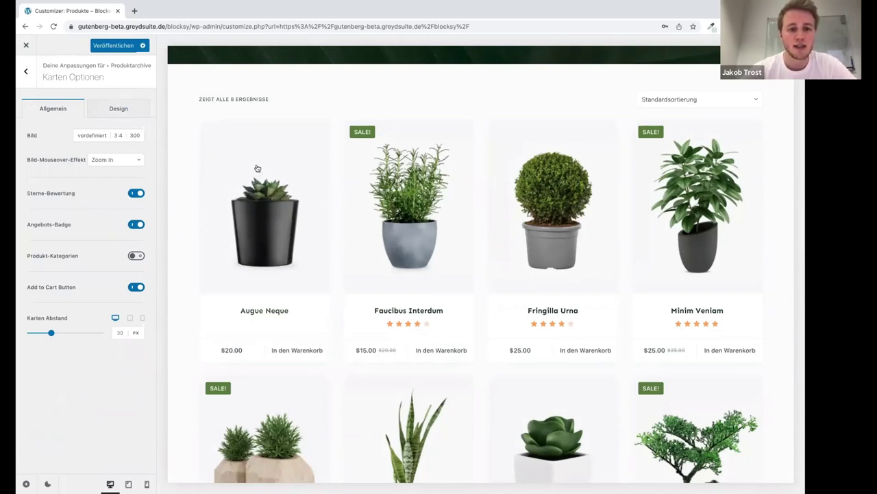
pyautogui.click(25, 72)
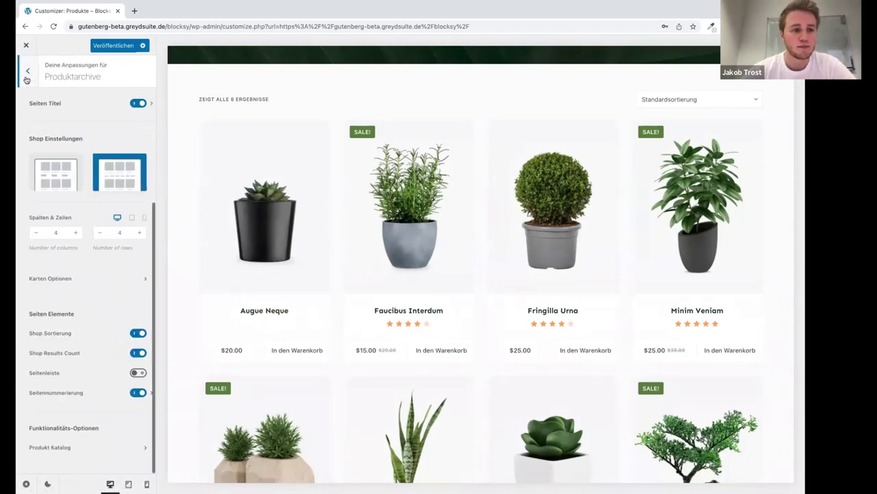
pyautogui.click(26, 75)
pyautogui.click(49, 327)
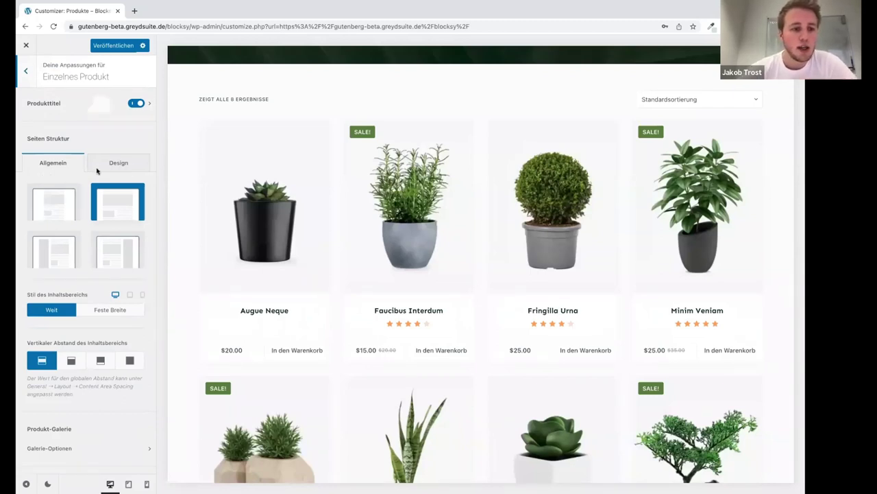
# - Preview the Augue Neque product page and review its elements alongside the Einzelnes Produkt options, including Produkt Elemente, Seiten Elemente and Funktionalitäts-Optionen
pyautogui.click(263, 312)
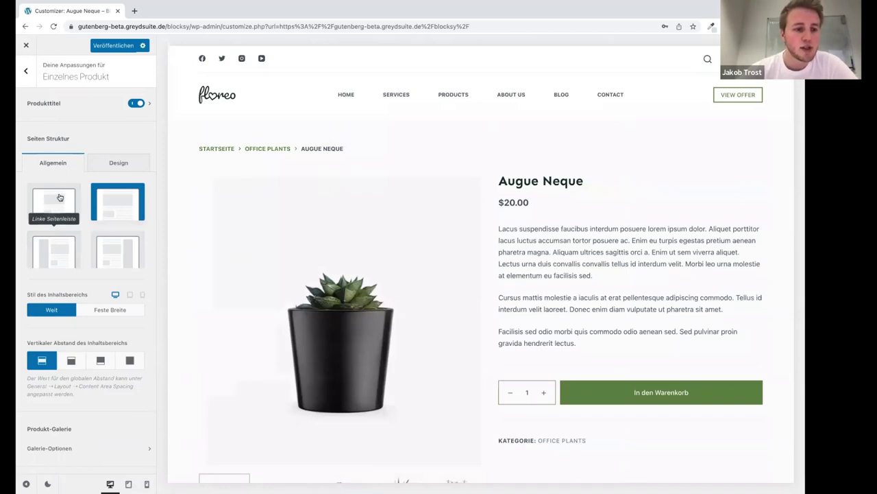
pyautogui.scroll(-5, 103, 247)
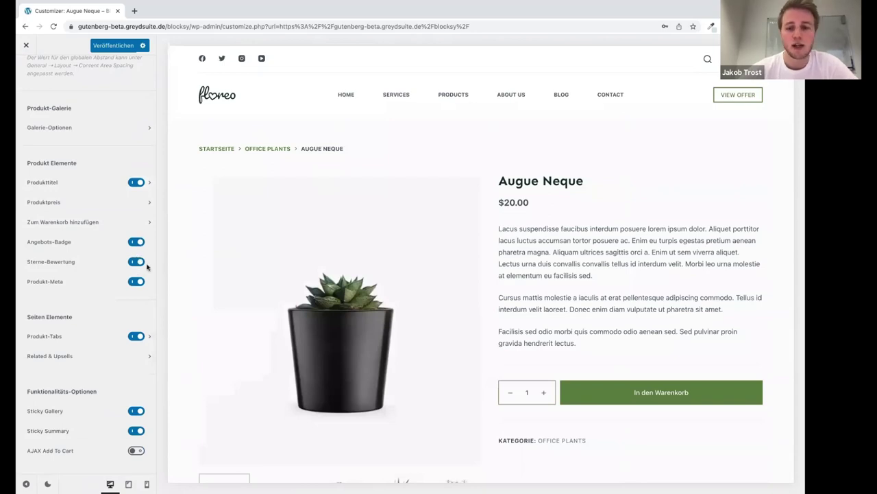
pyautogui.scroll(-1, 568, 287)
pyautogui.scroll(-2, 568, 286)
pyautogui.scroll(2, 556, 179)
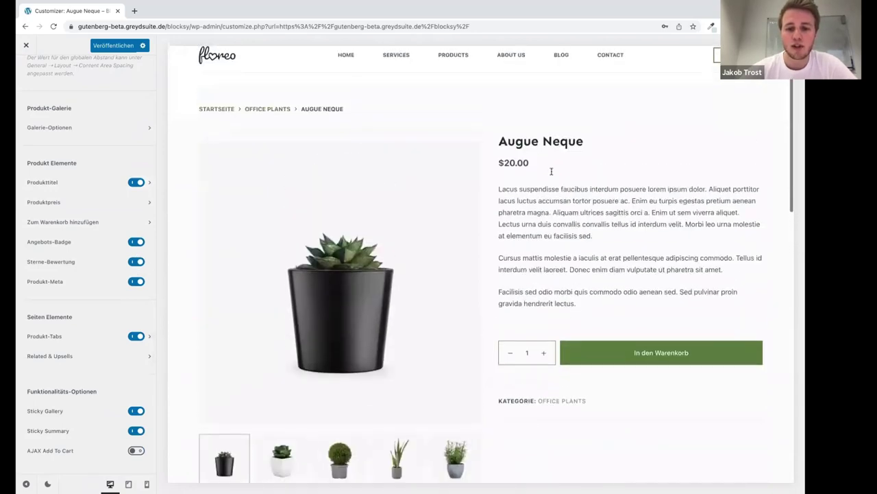
pyautogui.scroll(-1, 554, 172)
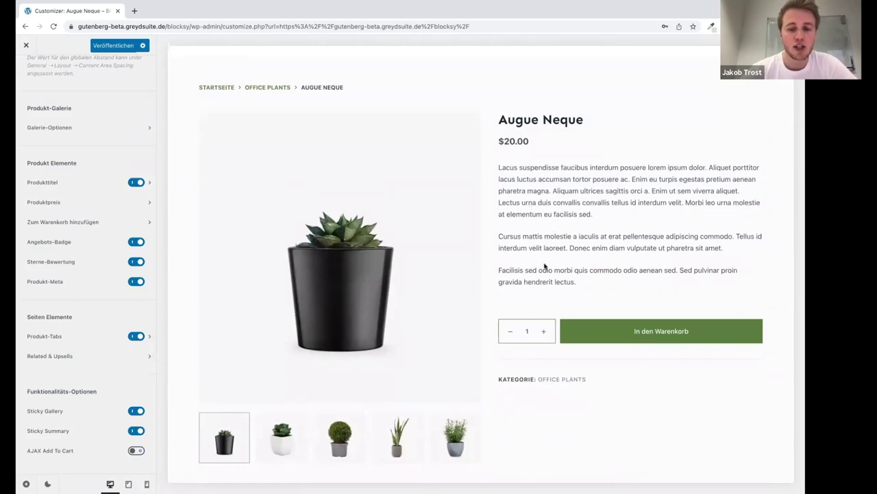
pyautogui.scroll(-10, 539, 296)
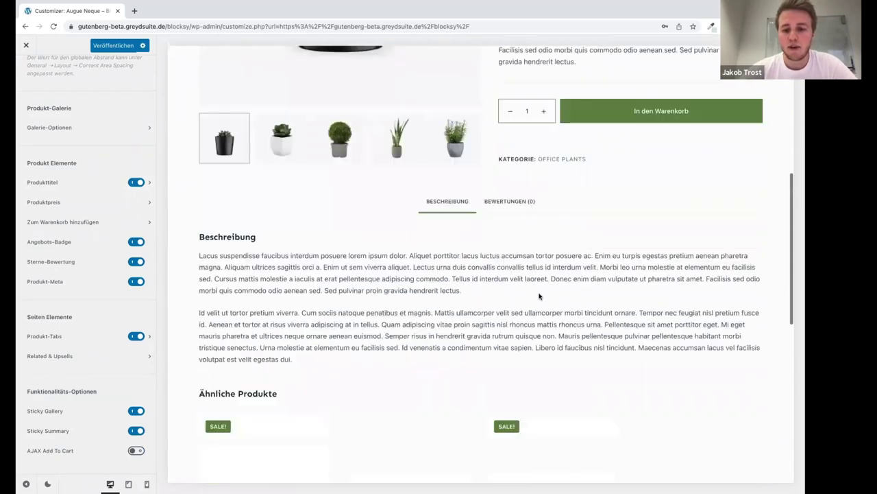
pyautogui.scroll(10, 526, 227)
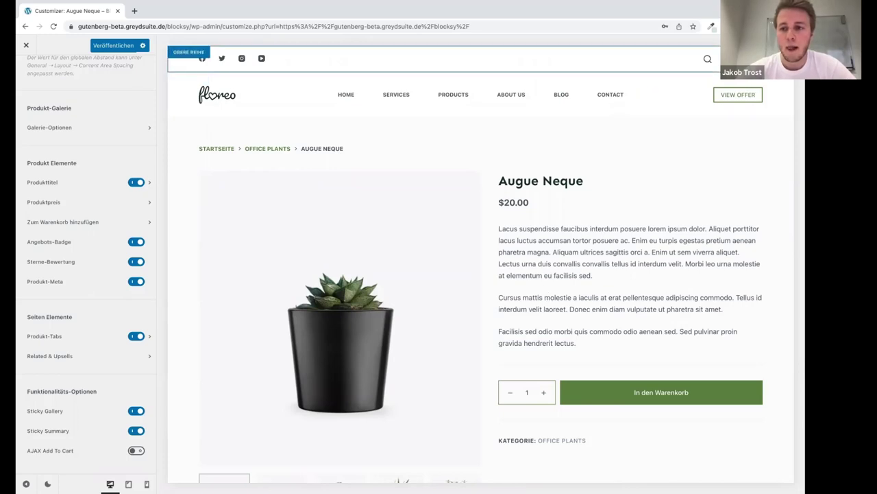
# - Open the header's Warenkorb element settings and review its general and design options
pyautogui.click(647, 95)
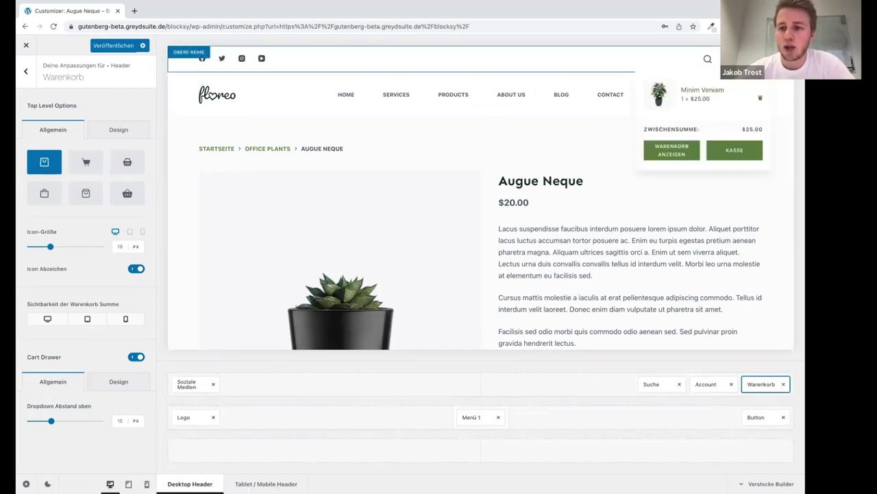
pyautogui.moveTo(758, 58)
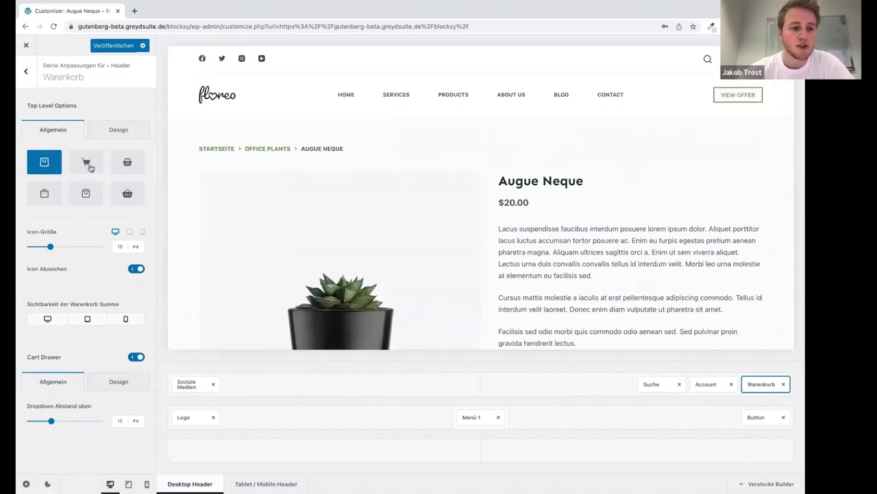
pyautogui.click(111, 129)
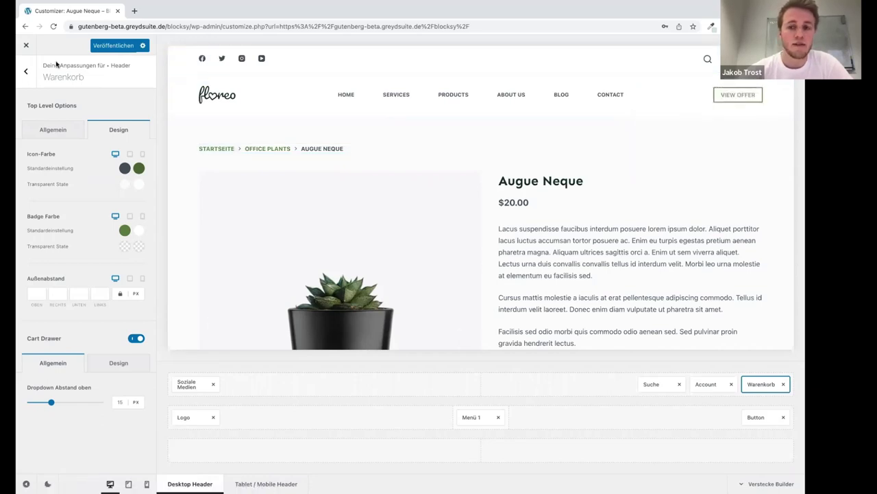
# - Leave the Customizer and open the Products page on the live Blocksy site
pyautogui.click(26, 45)
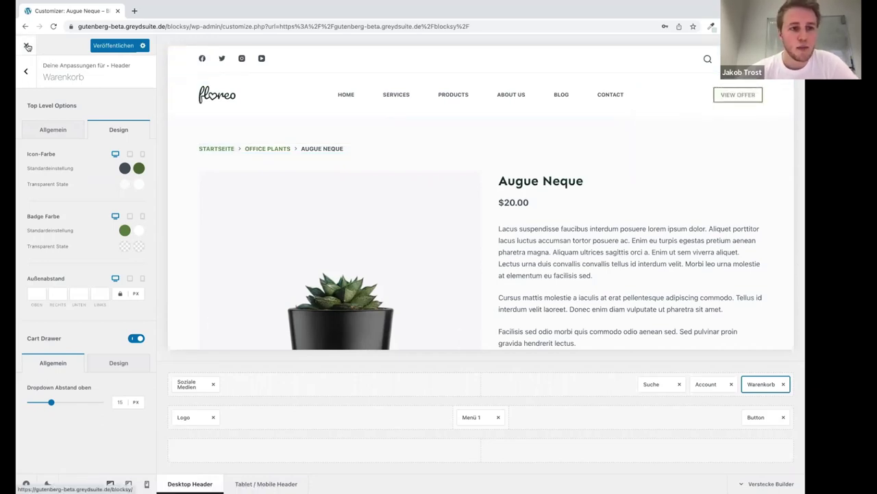
pyautogui.click(486, 84)
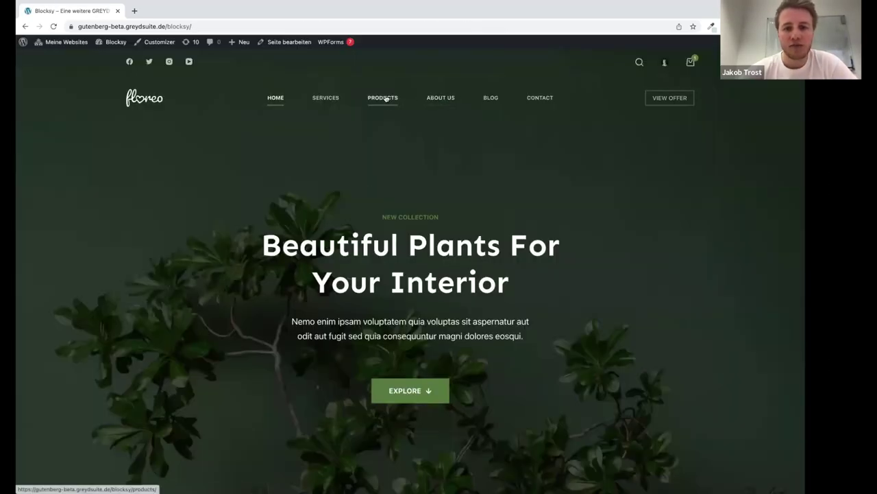
pyautogui.click(386, 97)
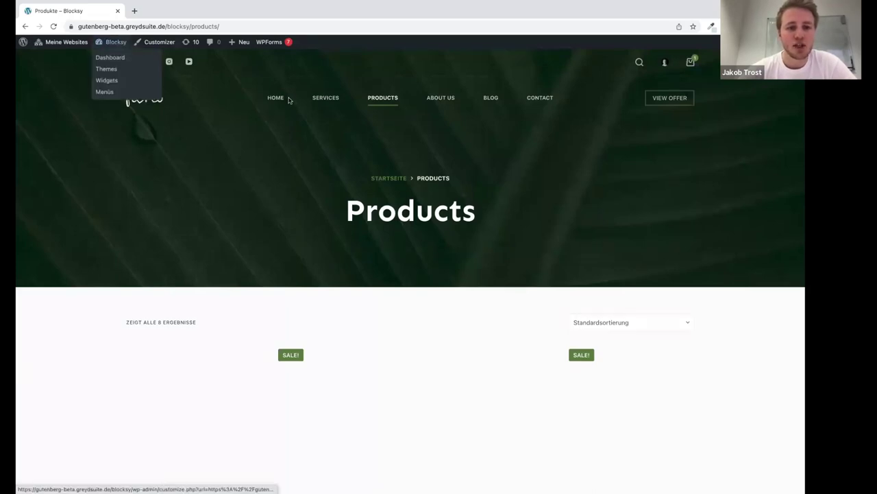
# - Open the Products shop page from the dashboard's page list in the block editor and dismiss the autosave notice
pyautogui.click(108, 43)
pyautogui.click(40, 158)
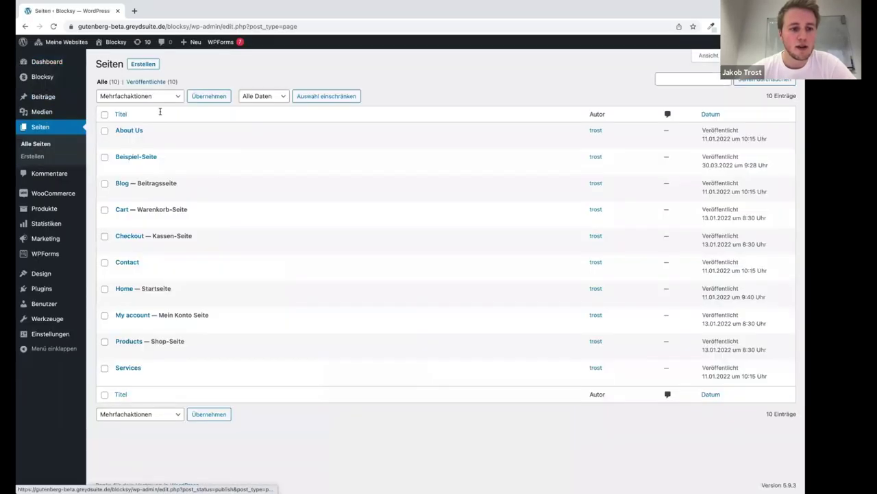
pyautogui.click(126, 352)
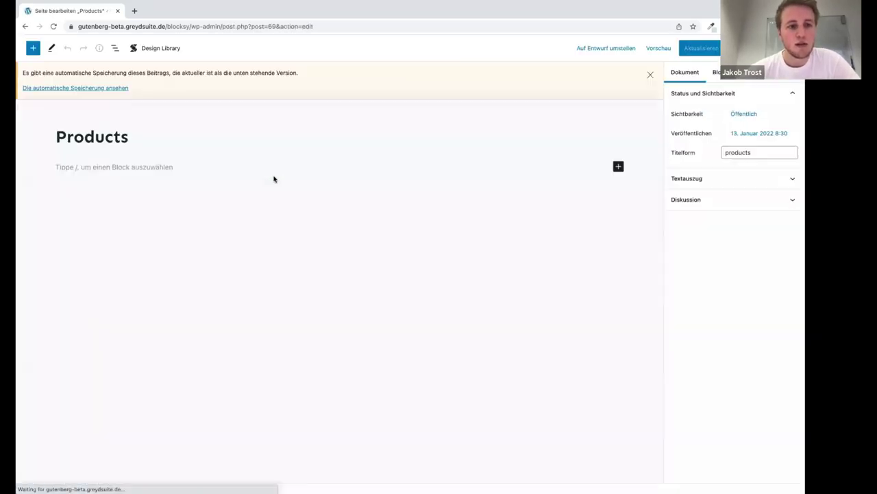
pyautogui.click(651, 75)
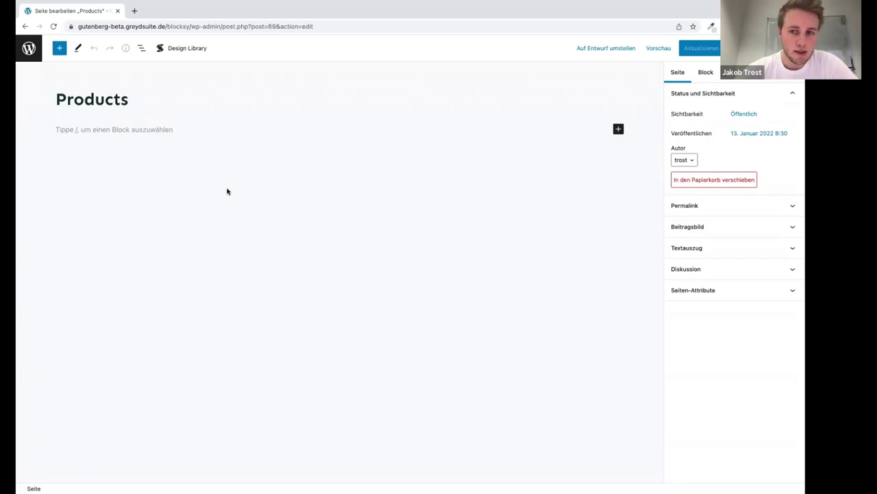
# - Switch from the browser to the slide presentation
pyautogui.hotkey('ctrl', 'Left')
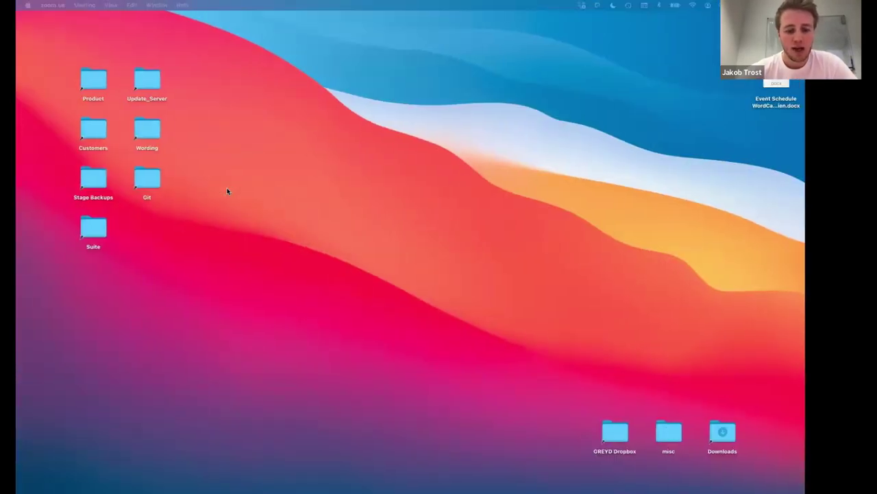
pyautogui.press('super+Tab')
pyautogui.press('super+Tab')
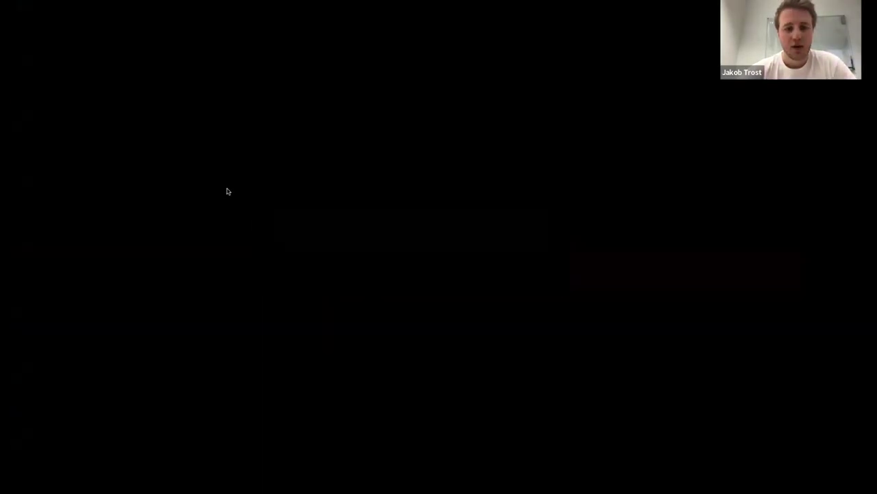
pyautogui.press('Right')
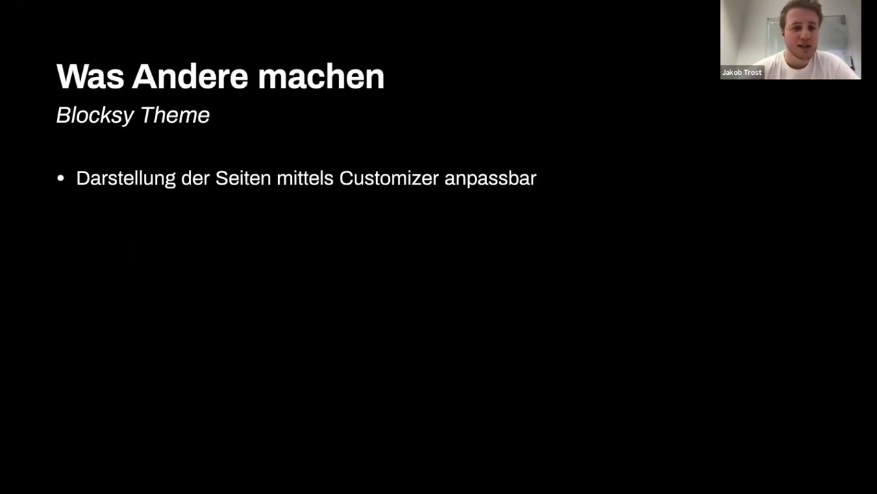
pyautogui.press('Right')
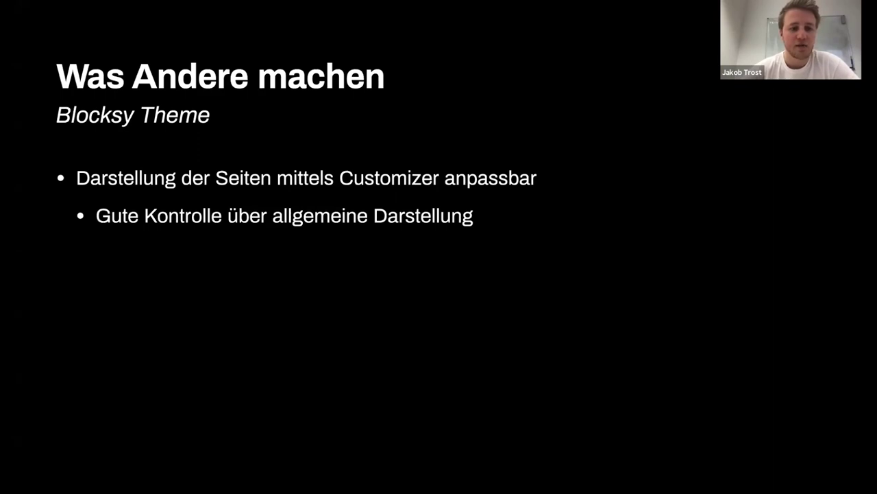
pyautogui.press('Right')
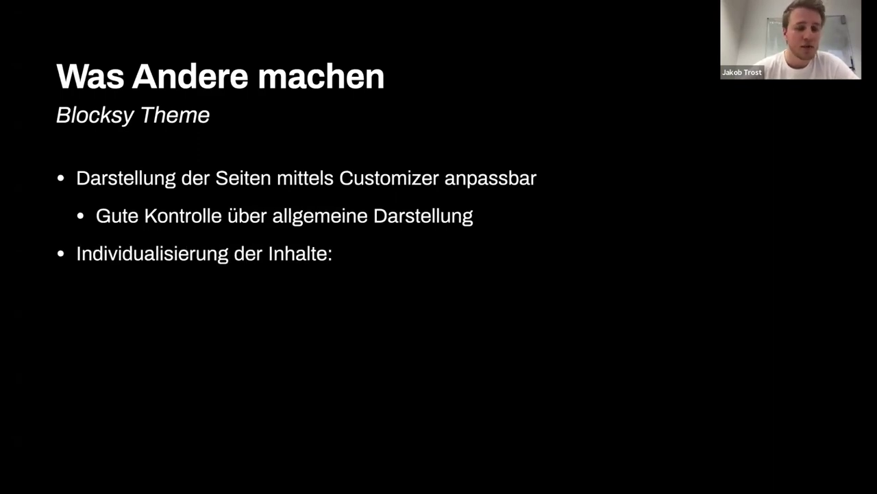
pyautogui.press('Right')
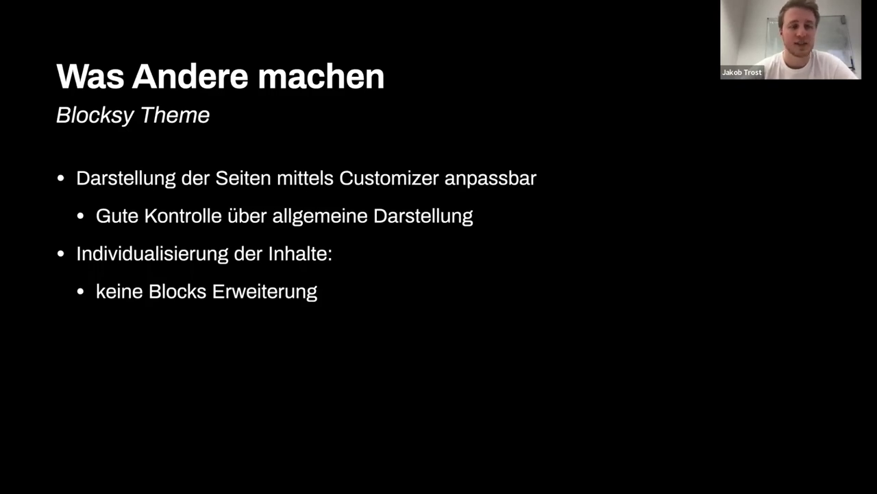
pyautogui.press('Right')
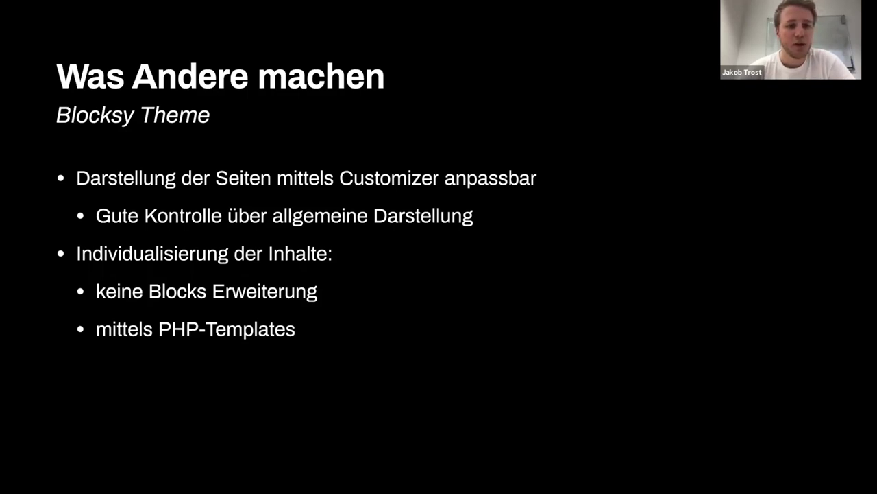
pyautogui.press('Right')
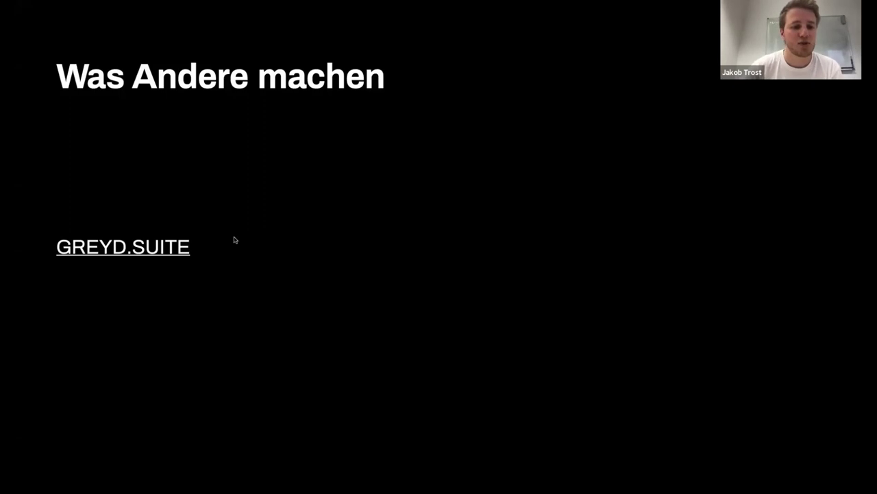
# - Open the GREYD.SUITE demo webshop from the slide's link and show the WooCommerce settings in its Customizer
pyautogui.click(156, 248)
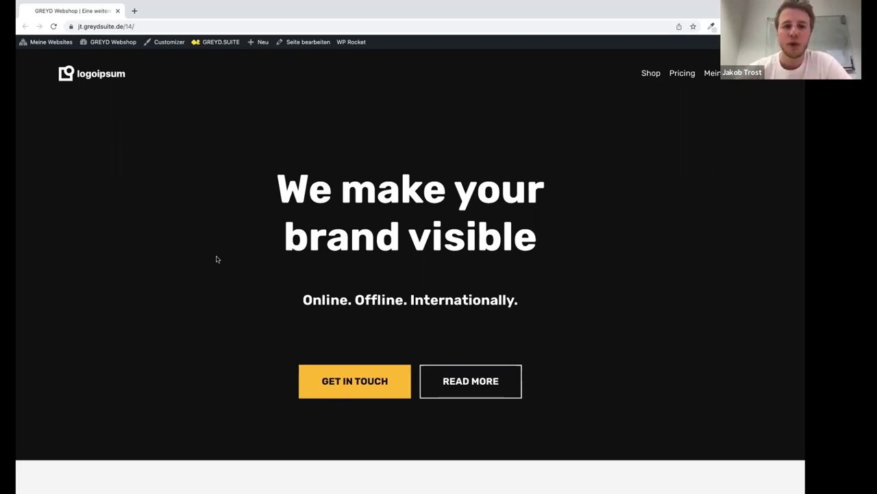
pyautogui.click(169, 43)
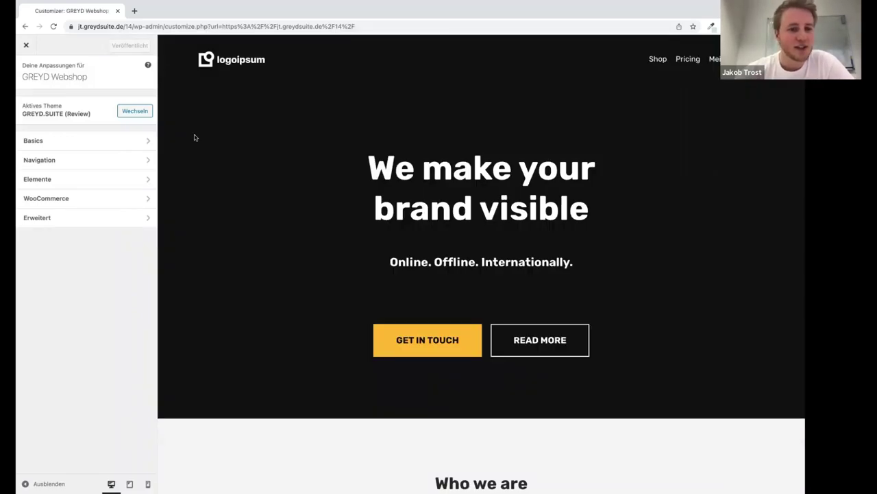
pyautogui.click(120, 198)
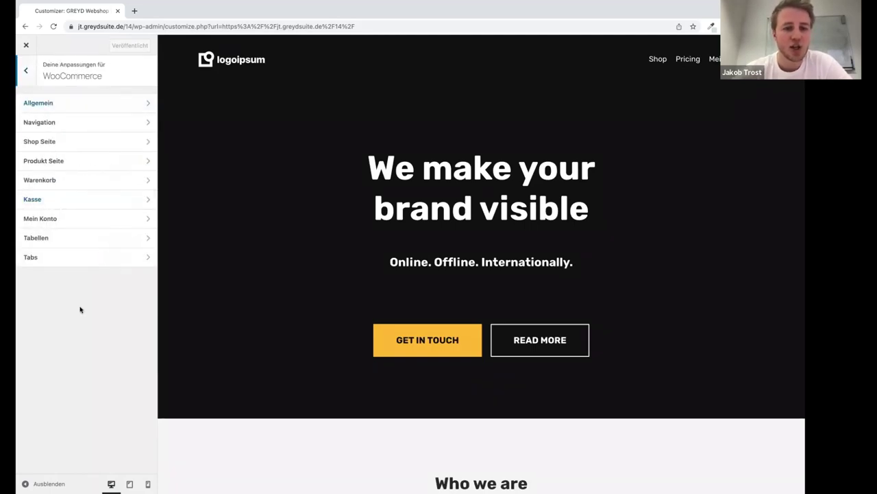
# - Review the Allgemein settings for WooCommerce, including product image widths, thumbnail cropping and privacy, and return to the section list
pyautogui.click(67, 97)
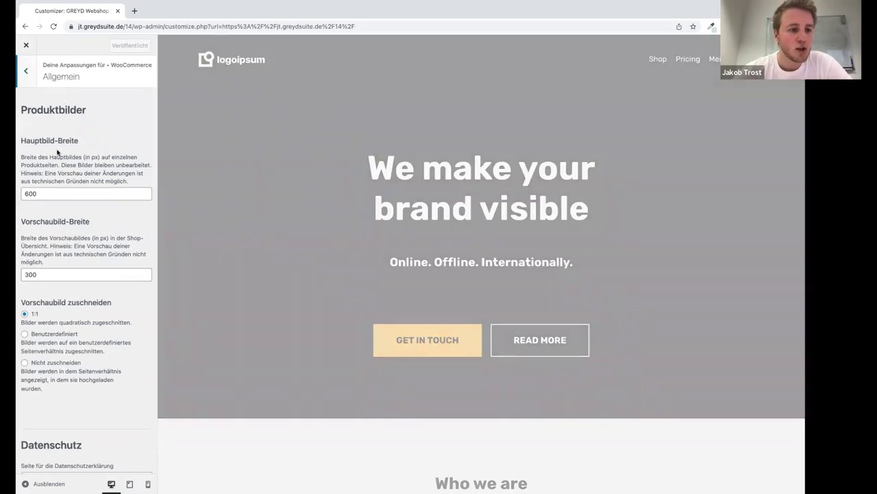
pyautogui.scroll(-5, 51, 196)
pyautogui.scroll(5, 62, 171)
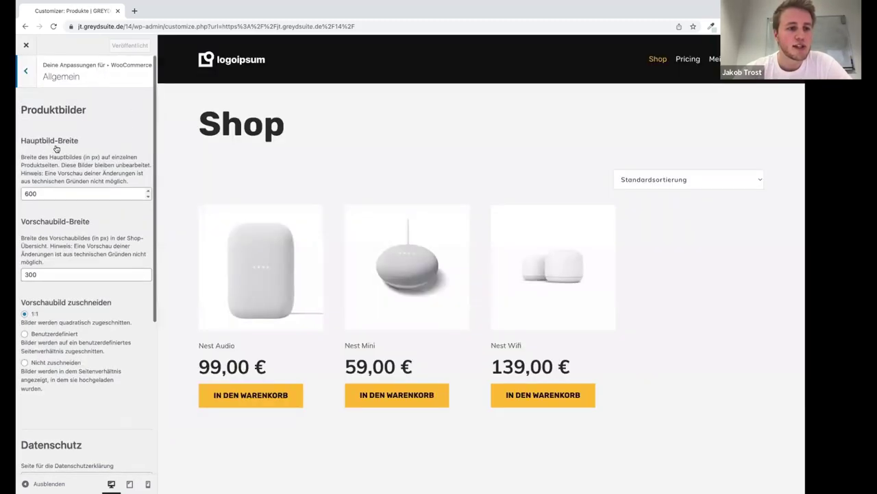
pyautogui.click(25, 71)
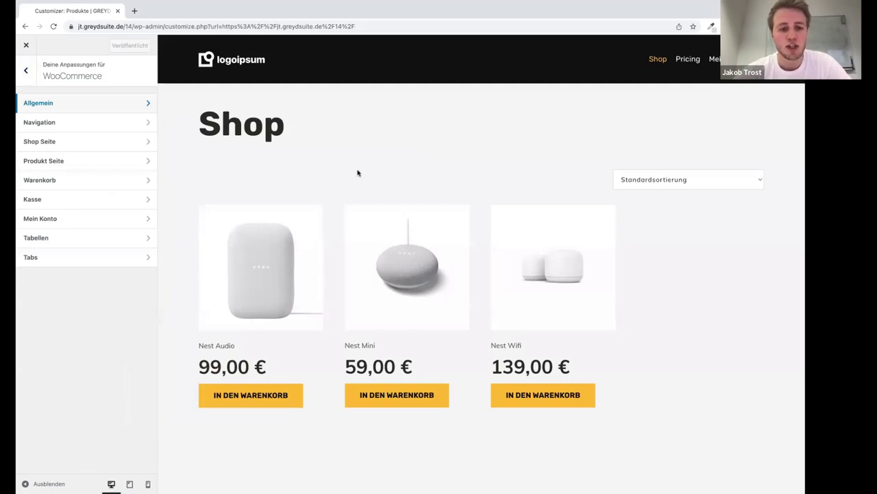
# - Review the WooCommerce Navigation settings for the cart icon and the login link, and return to the section list
pyautogui.click(64, 123)
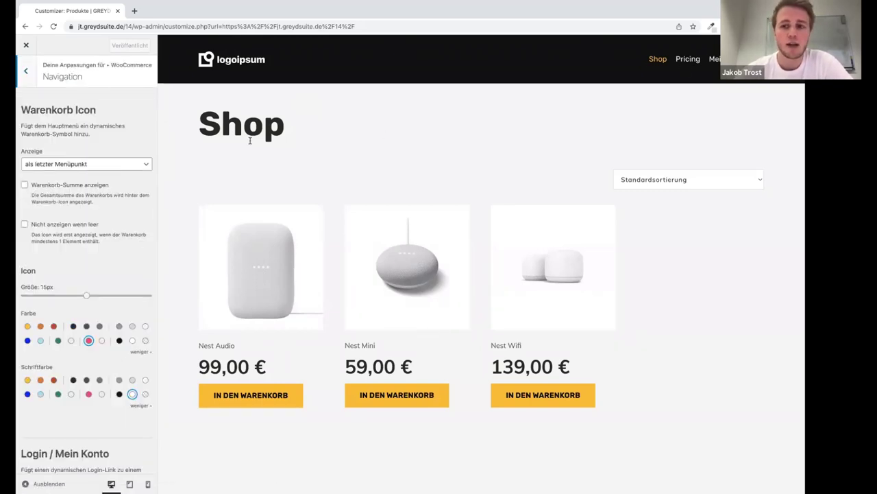
pyautogui.scroll(-1, 55, 191)
pyautogui.scroll(1, 41, 137)
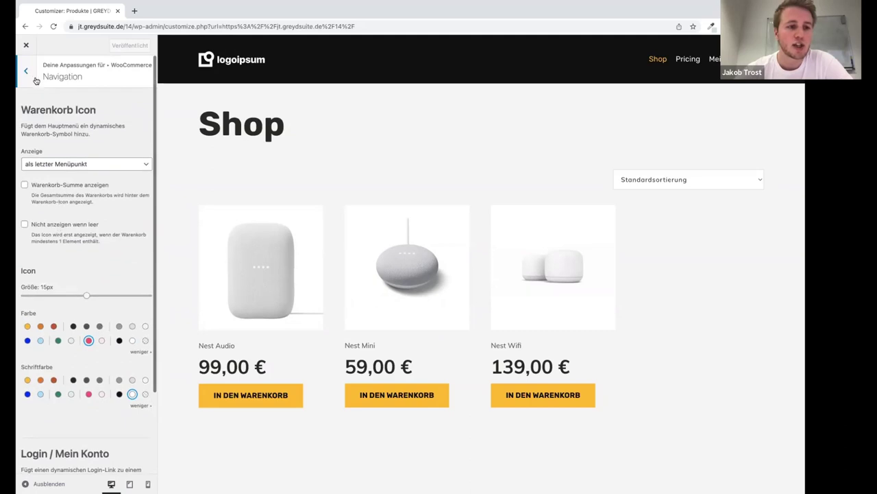
pyautogui.click(27, 75)
# - Review the Shop Seite settings for layout, products per row, title and price typography, and pagination
pyautogui.click(48, 141)
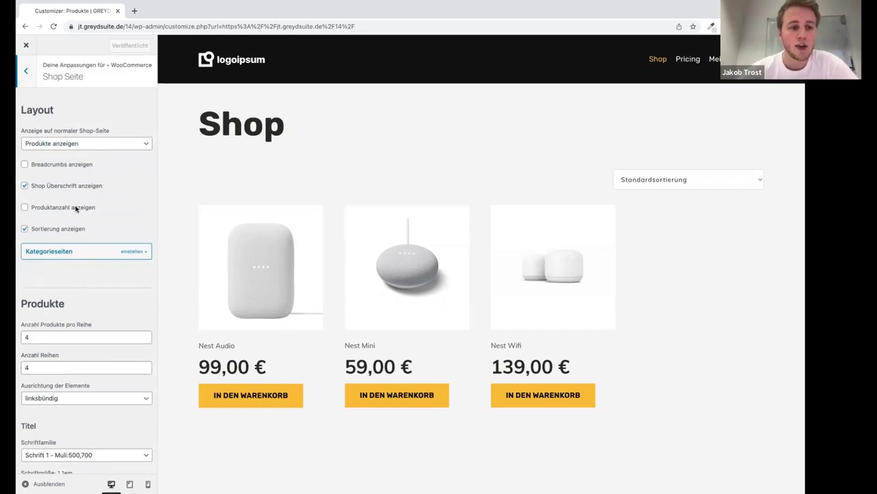
pyautogui.scroll(-3, 76, 208)
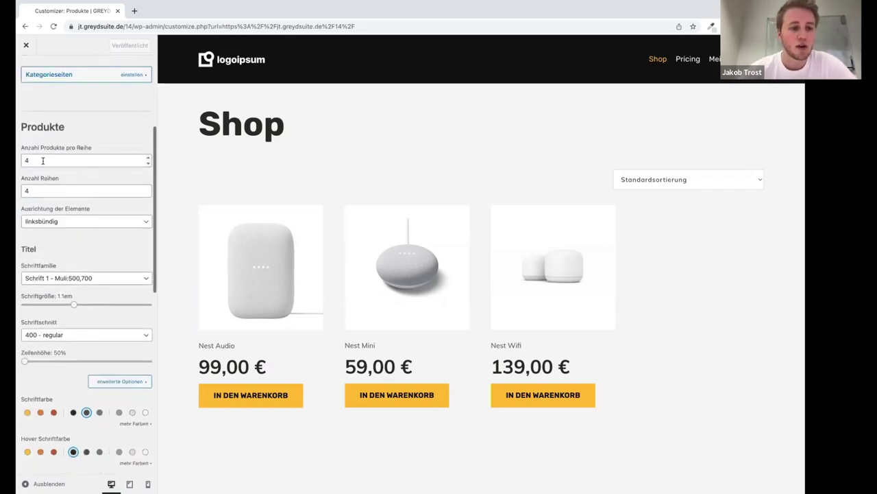
pyautogui.scroll(-5, 66, 252)
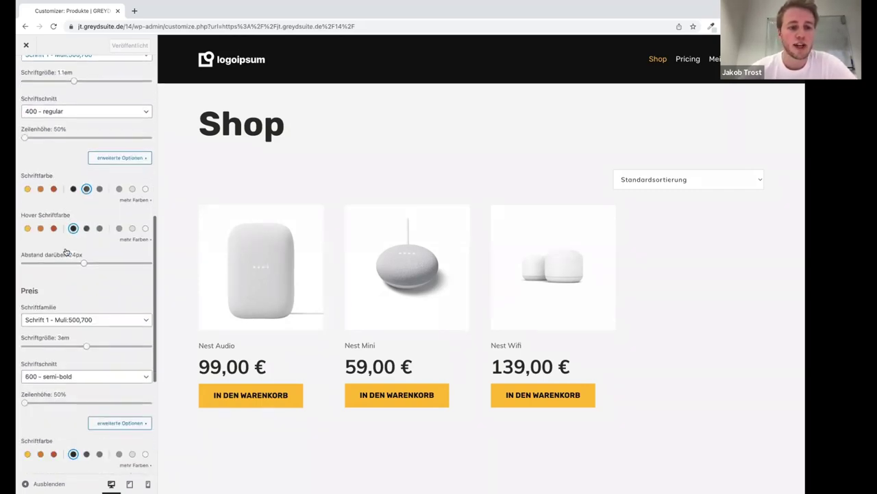
pyautogui.scroll(-2, 66, 252)
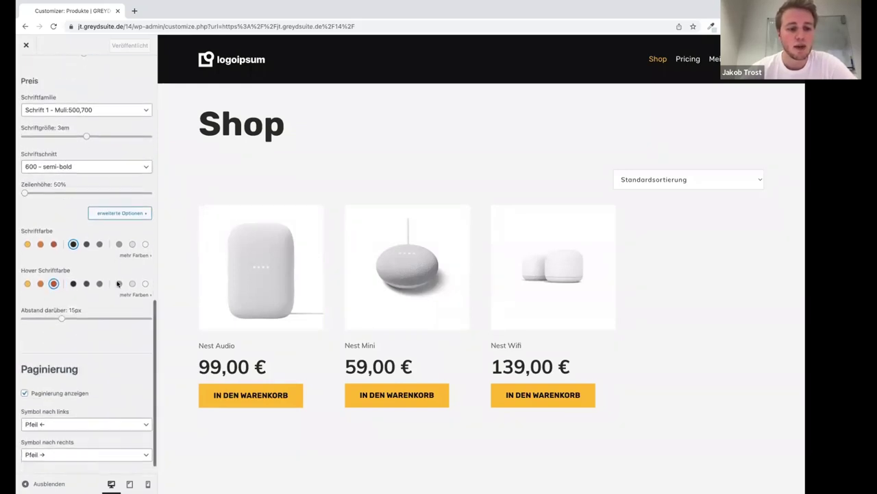
# - In the Produkt Seite settings, switch the Anordnung to nebeneinander (Bild rechts, Infos links) and back to nebeneinander (Standard)
pyautogui.scroll(10, 118, 223)
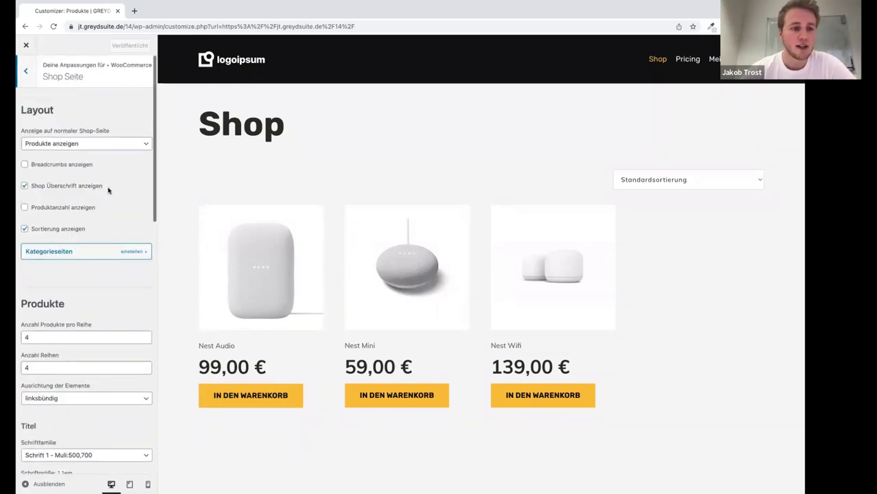
pyautogui.click(26, 70)
pyautogui.click(51, 162)
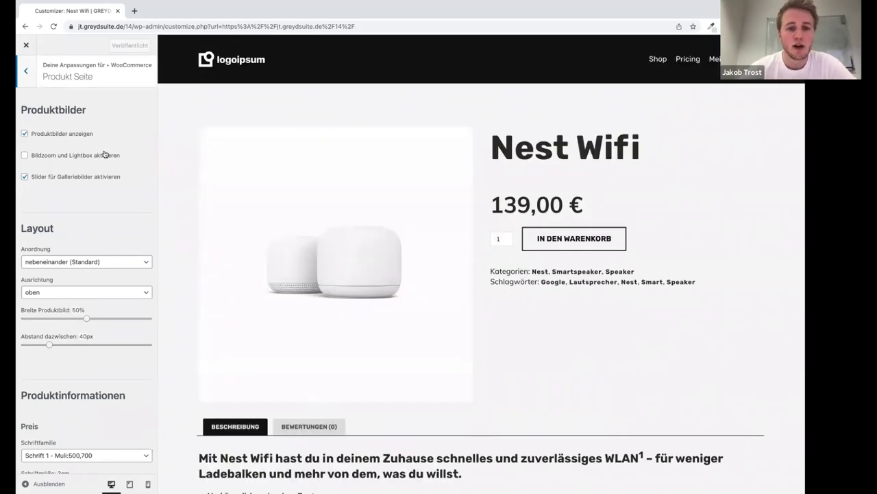
pyautogui.click(63, 262)
pyautogui.click(65, 282)
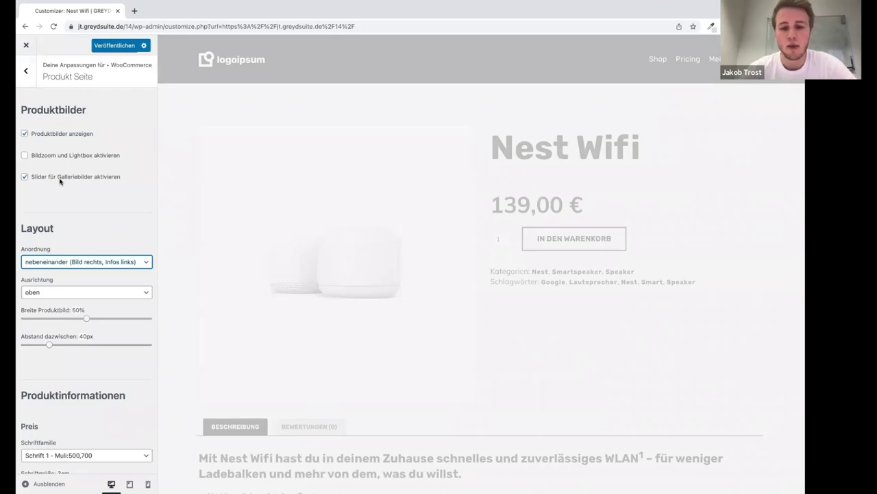
pyautogui.click(86, 263)
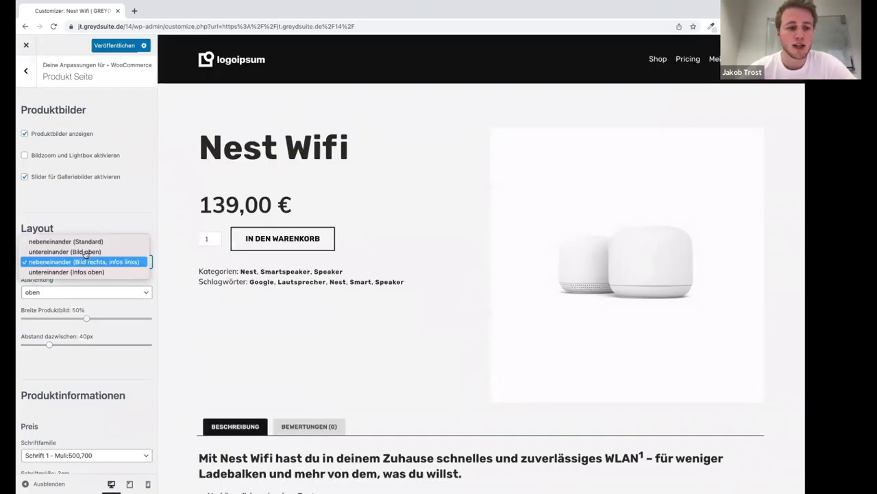
pyautogui.click(85, 240)
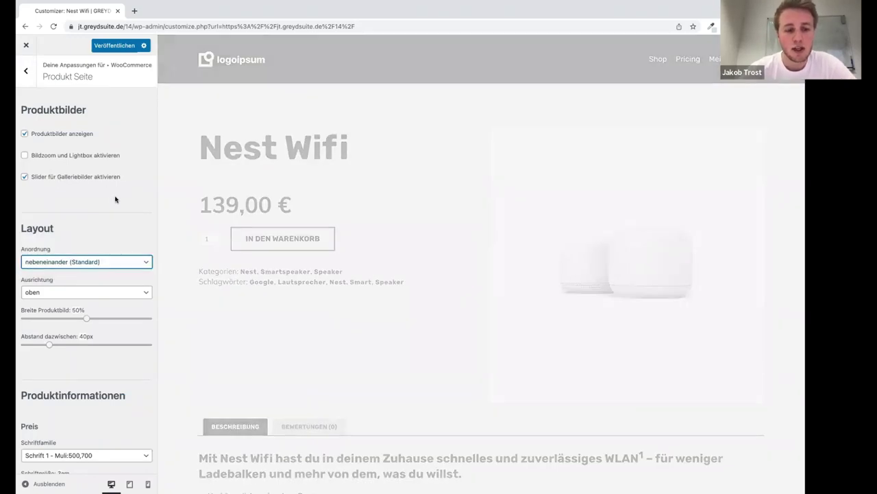
# - Review the Produkt Seite options for price typography, second buy button, product metadata and additional information, and return to the section list
pyautogui.scroll(-5, 115, 199)
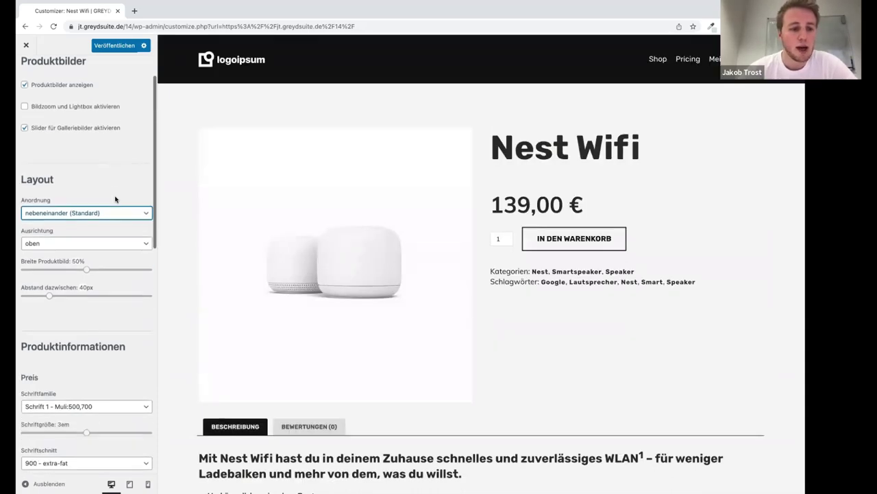
pyautogui.scroll(-5, 109, 294)
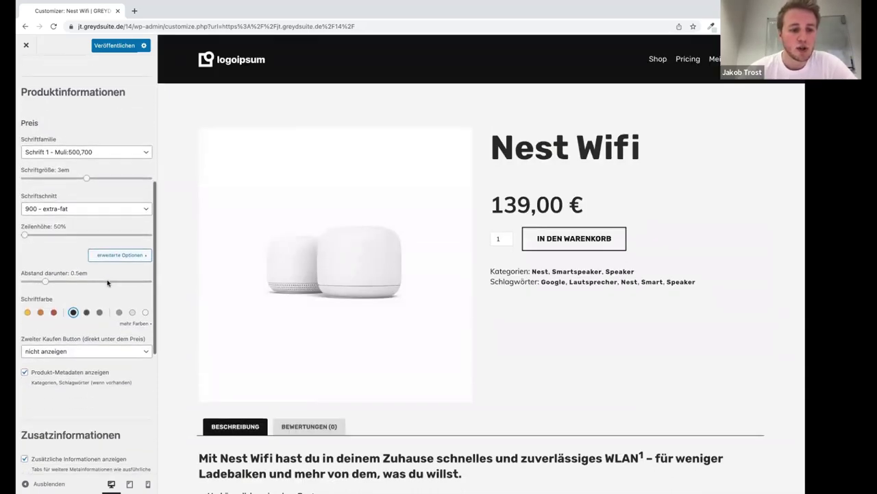
pyautogui.scroll(10, 103, 274)
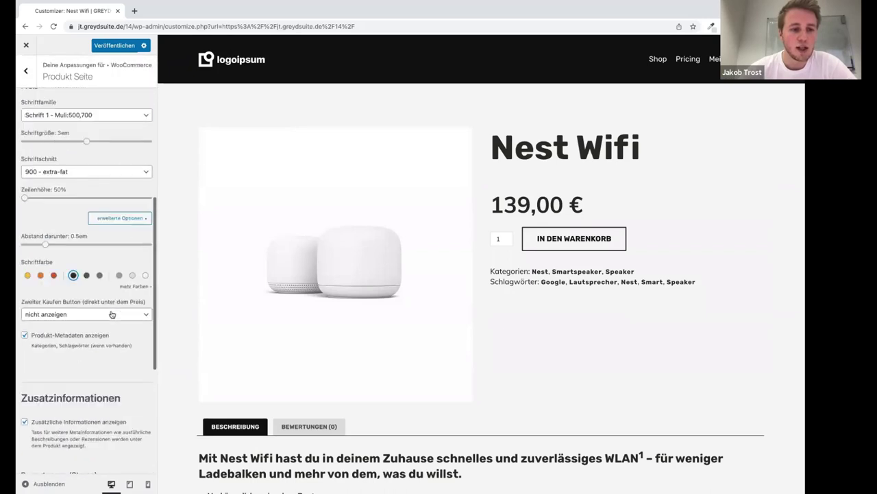
pyautogui.click(27, 68)
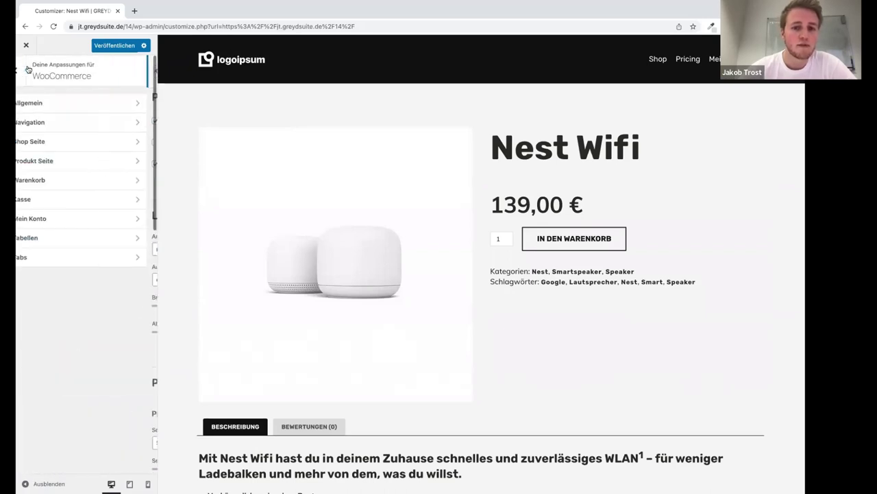
# - Review the Warenkorb and Kasse settings with their page previews and return to the WooCommerce section list
pyautogui.click(49, 181)
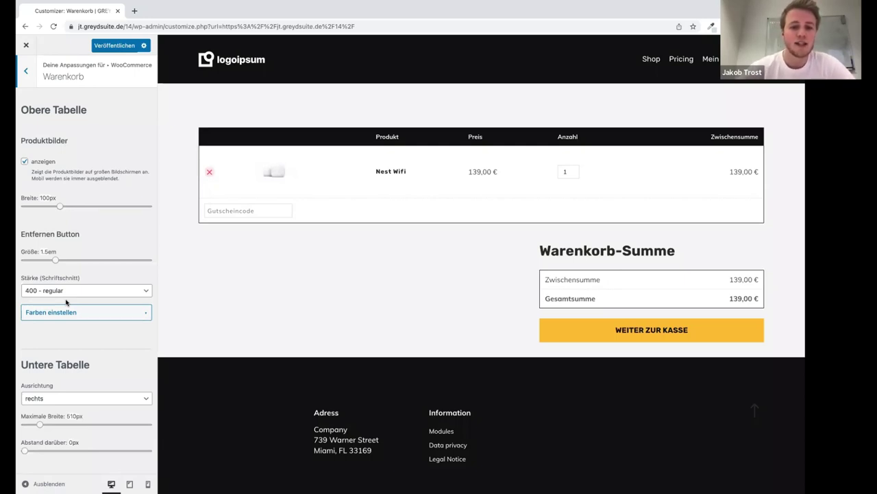
pyautogui.click(28, 72)
pyautogui.click(62, 198)
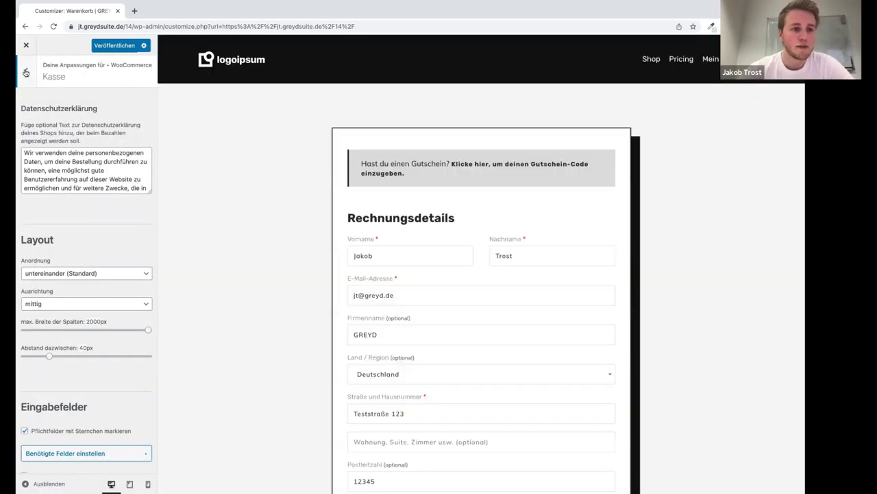
pyautogui.click(26, 71)
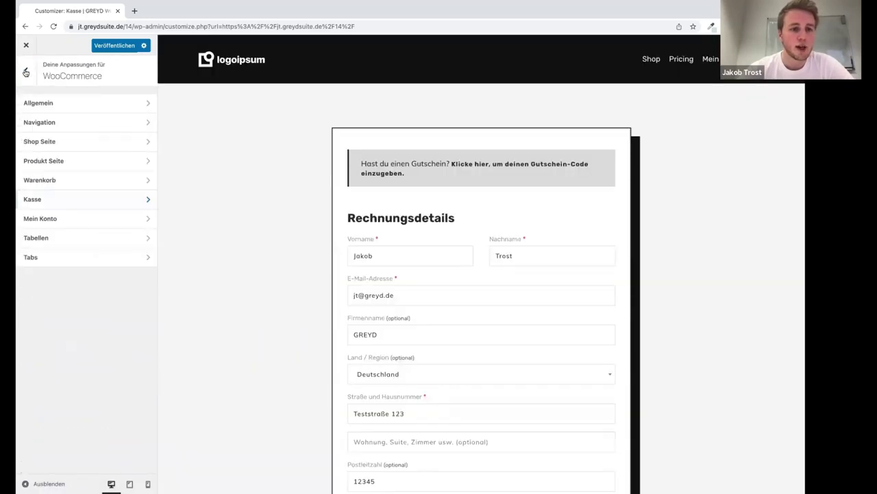
# - Review the Mein Konto settings, including the available menu display options, and return to the section list
pyautogui.click(42, 219)
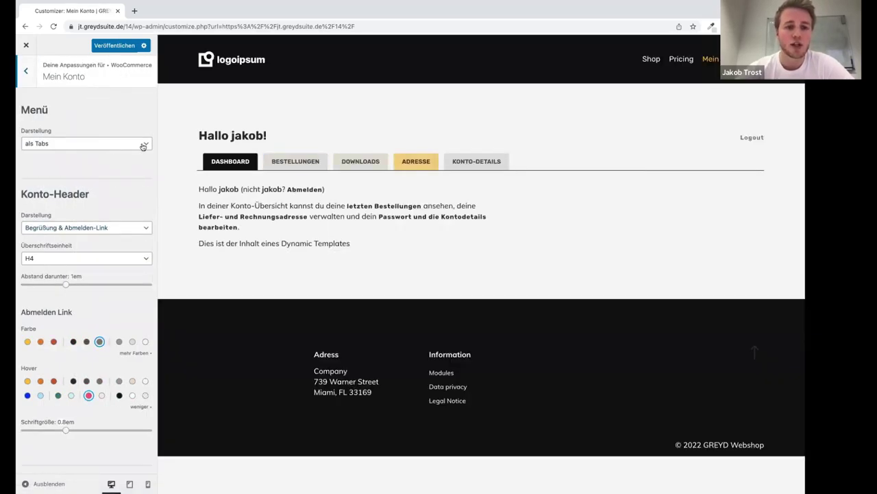
pyautogui.click(78, 143)
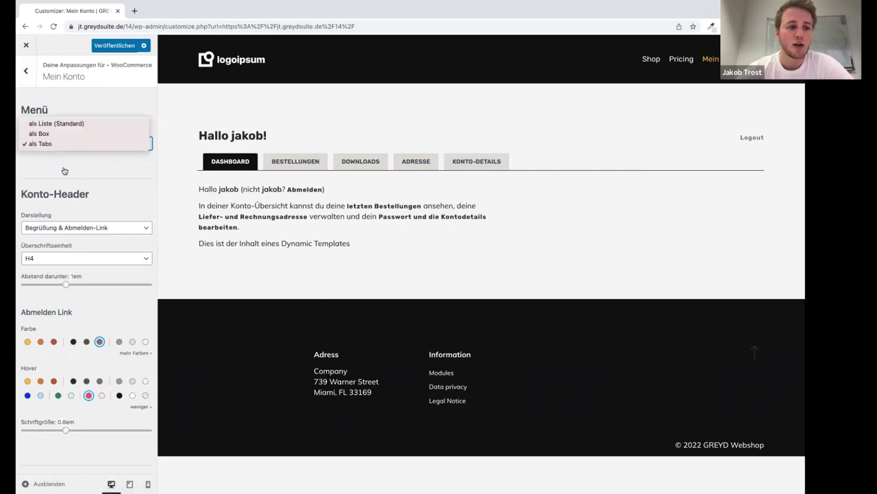
pyautogui.click(114, 190)
pyautogui.click(23, 71)
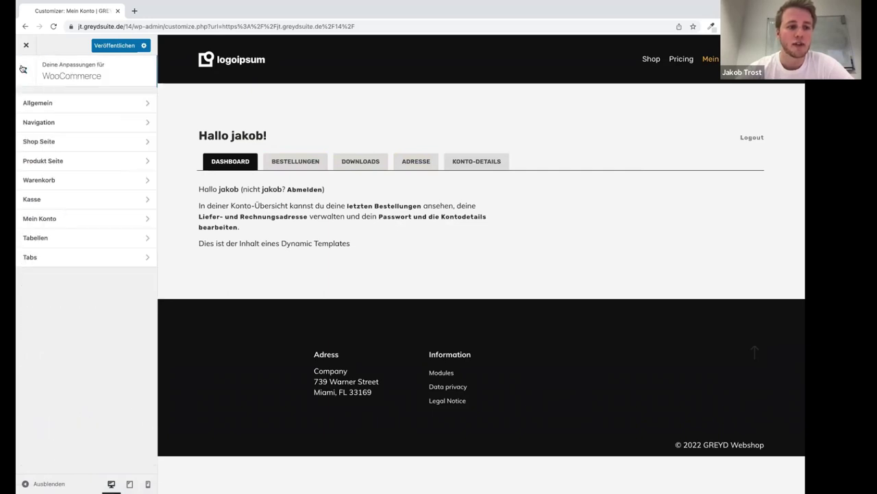
# - Look through the Tabellen section and examine the Tabs settings for spacing, underline and typography
pyautogui.click(58, 238)
pyautogui.click(26, 79)
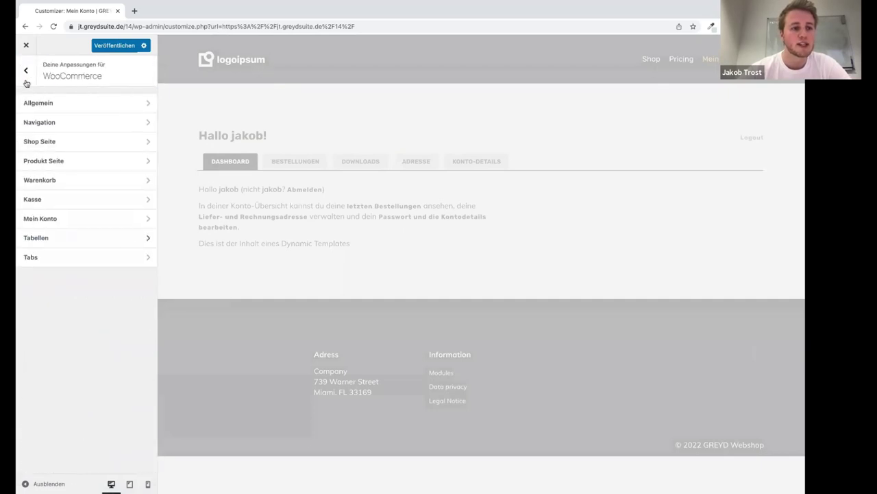
pyautogui.click(68, 258)
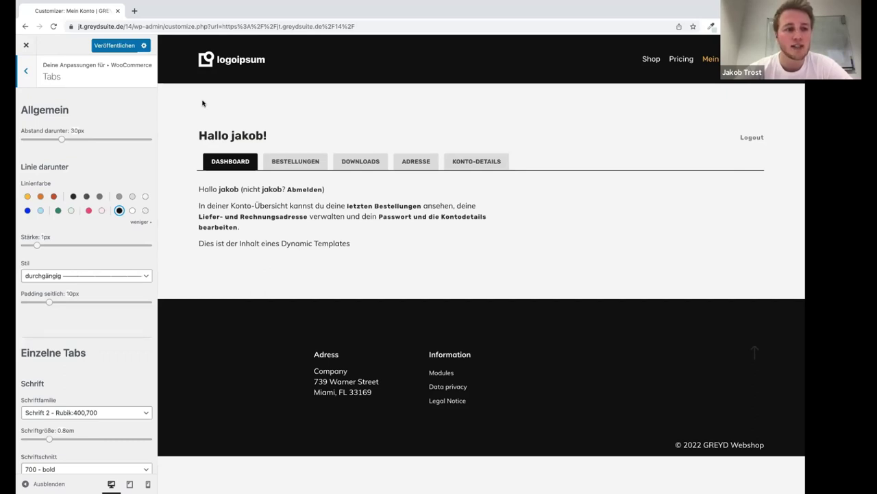
# - Leave the Customizer, discarding the unsaved changes, and open the list of site pages
pyautogui.click(25, 45)
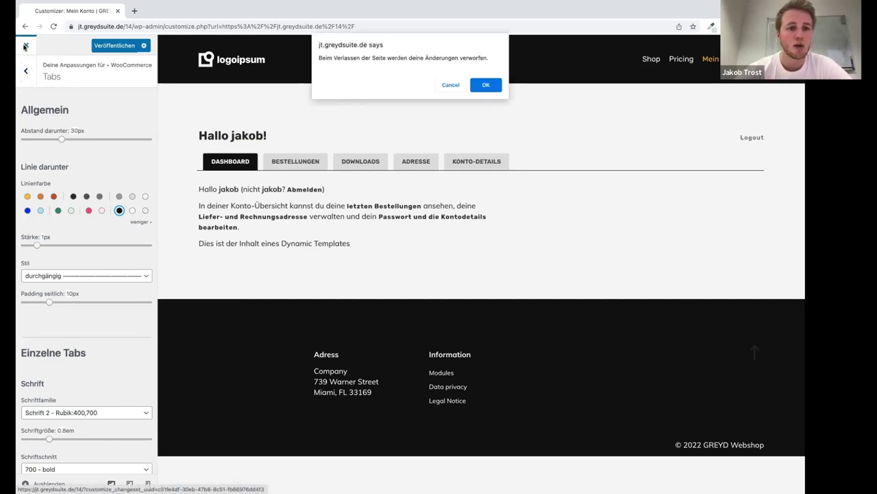
pyautogui.click(477, 87)
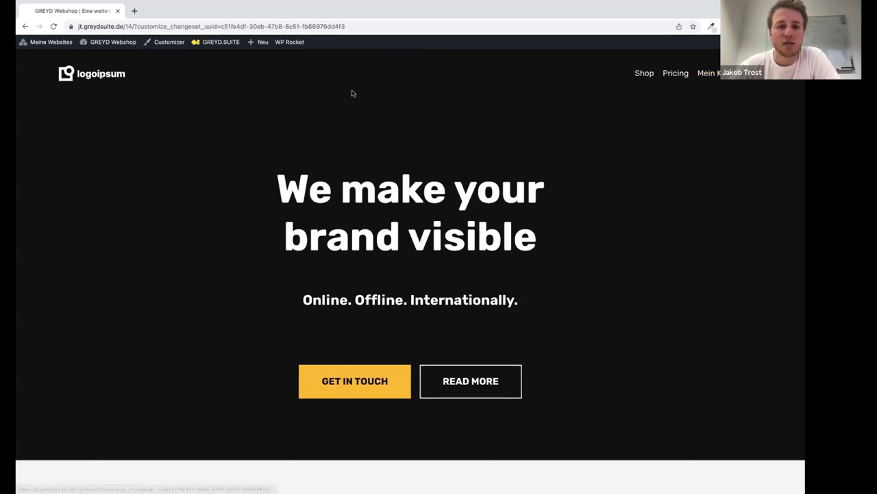
pyautogui.moveTo(217, 44)
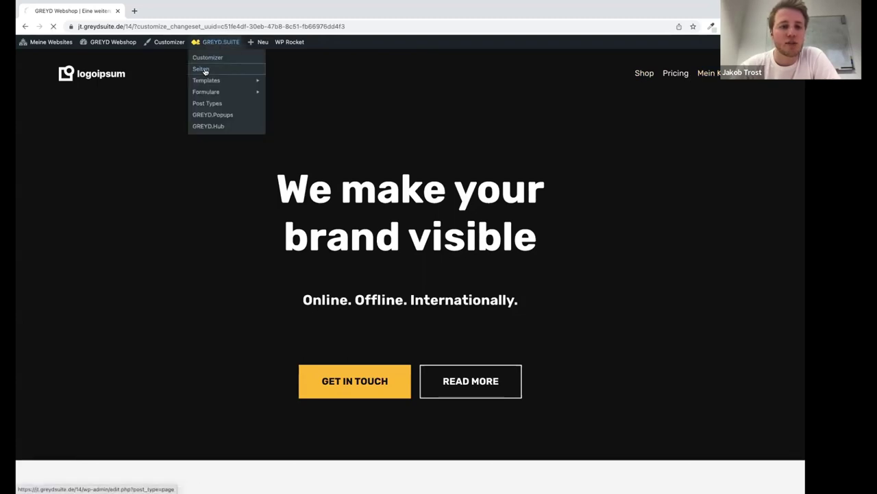
pyautogui.click(201, 69)
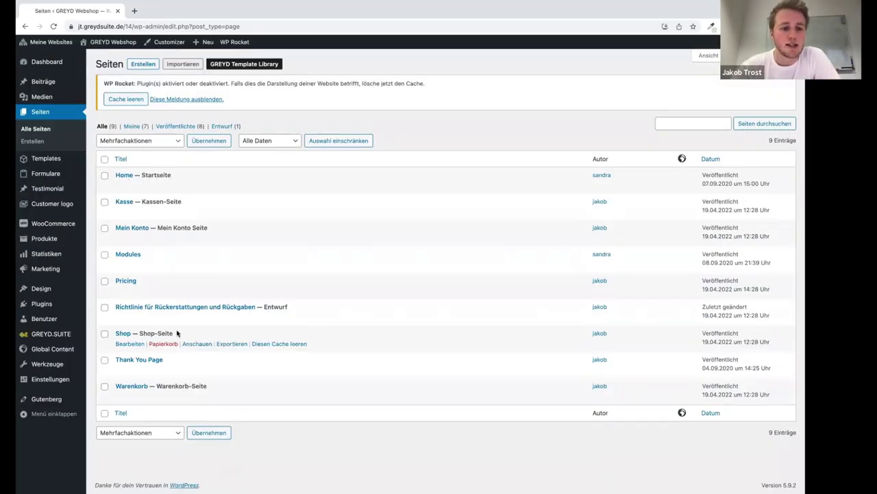
# - Inspect the Dynamischer WooCommerce Inhalt block on the Shop page in the editor and return to the page list
pyautogui.click(128, 344)
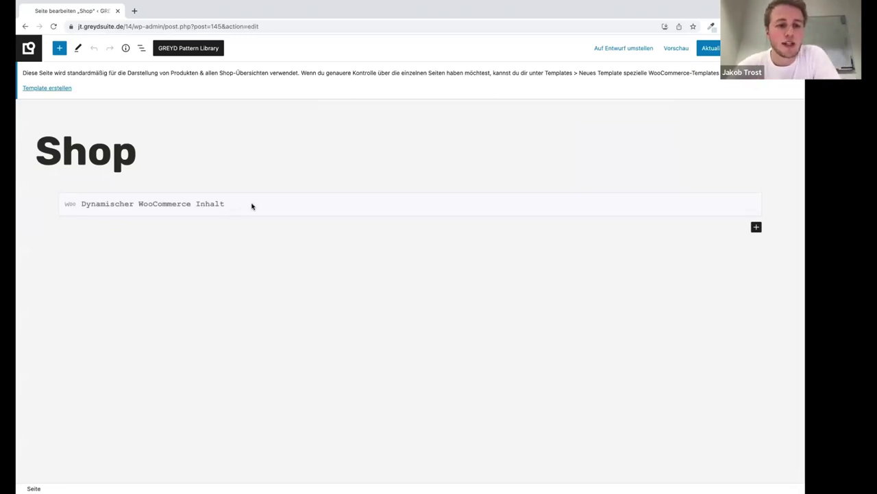
pyautogui.click(191, 204)
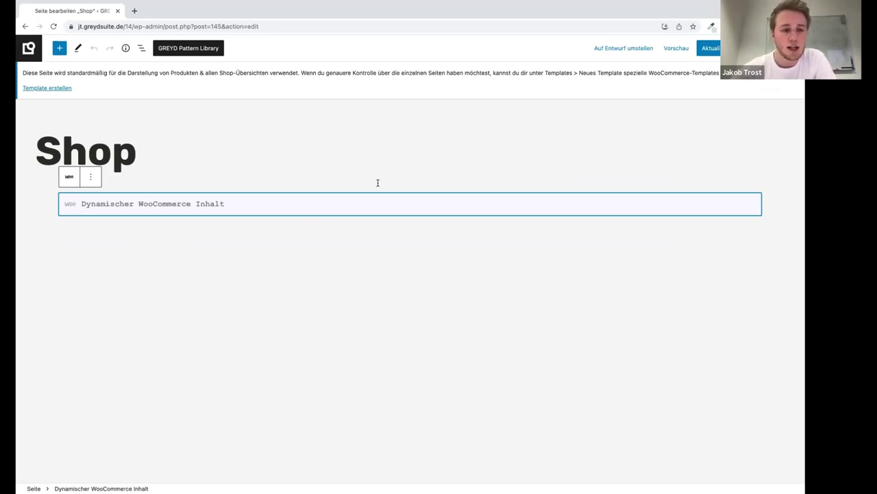
pyautogui.click(28, 48)
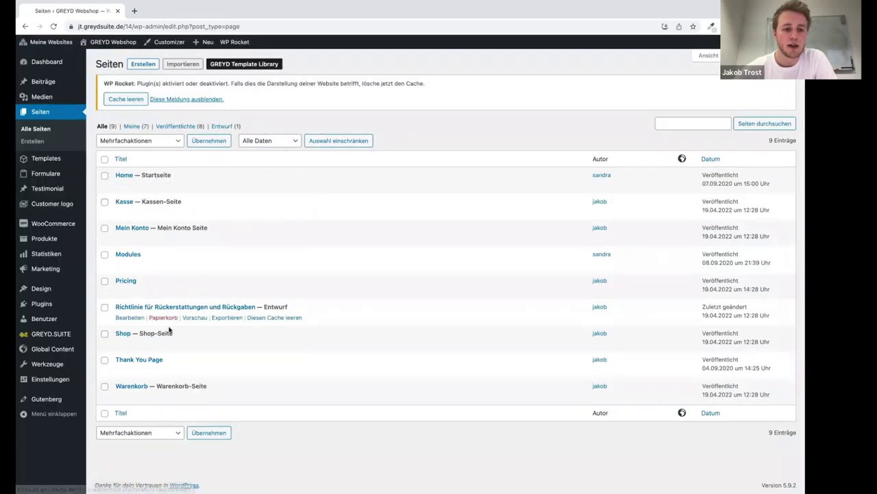
# - Inspect the WooCommerce: Kasse block and its surrounding Content Box on the Kasse page, and return to the page list
pyautogui.click(116, 213)
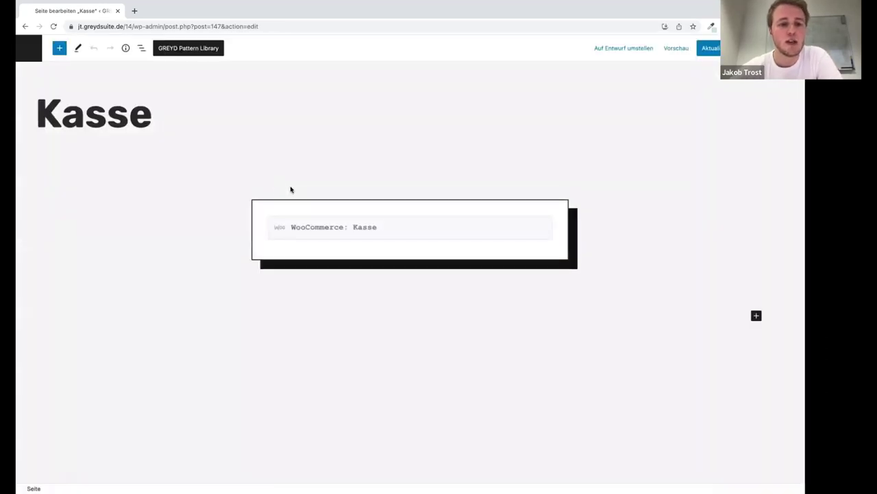
pyautogui.click(349, 221)
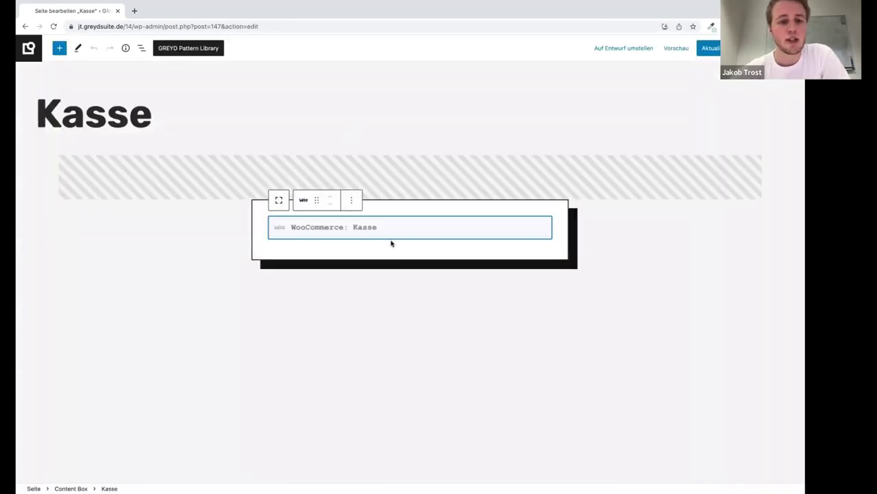
pyautogui.click(562, 206)
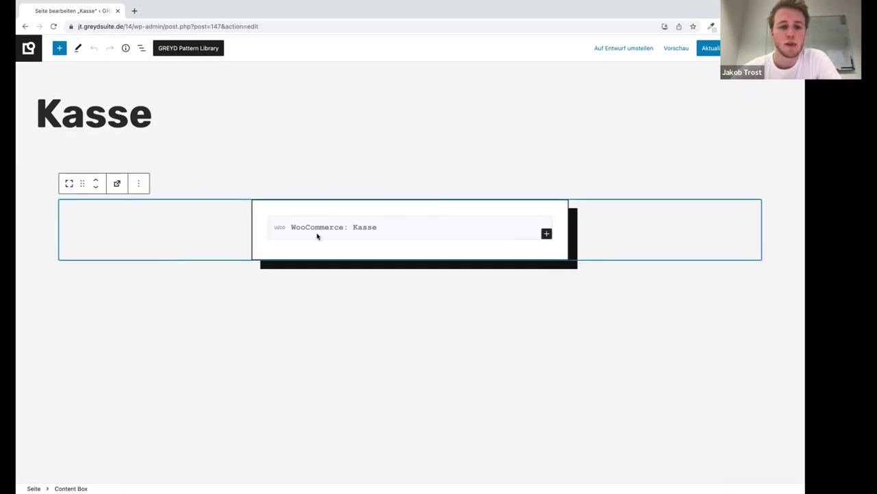
pyautogui.click(29, 48)
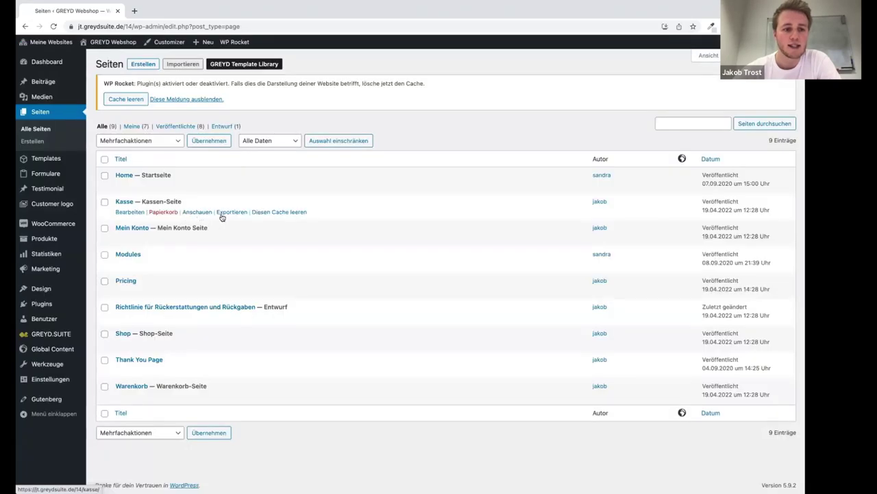
# - View the published Kasse page and look over its Rechnungsdetails form inside the content box
pyautogui.click(197, 212)
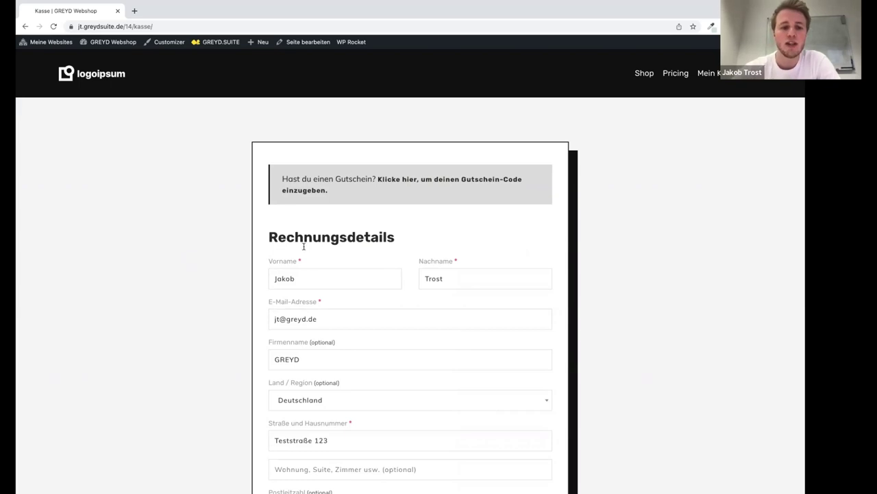
pyautogui.press('Tab')
pyautogui.scroll(-4, 398, 288)
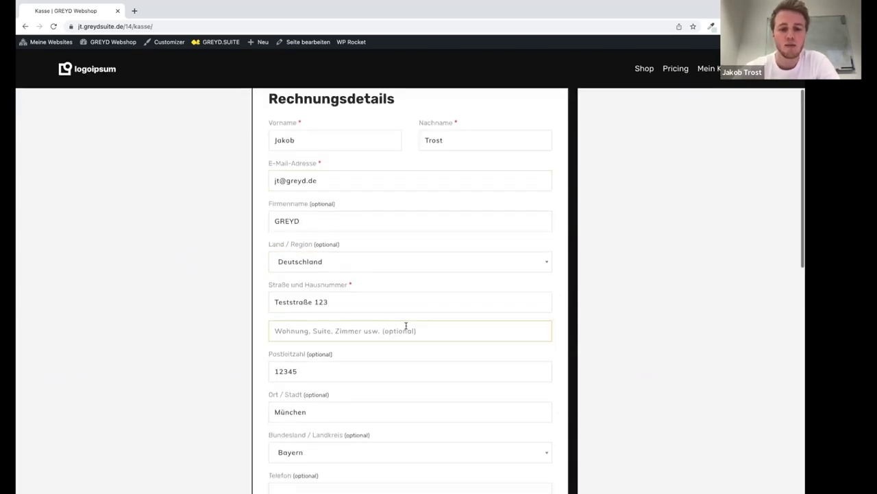
pyautogui.scroll(4, 405, 325)
pyautogui.click(346, 234)
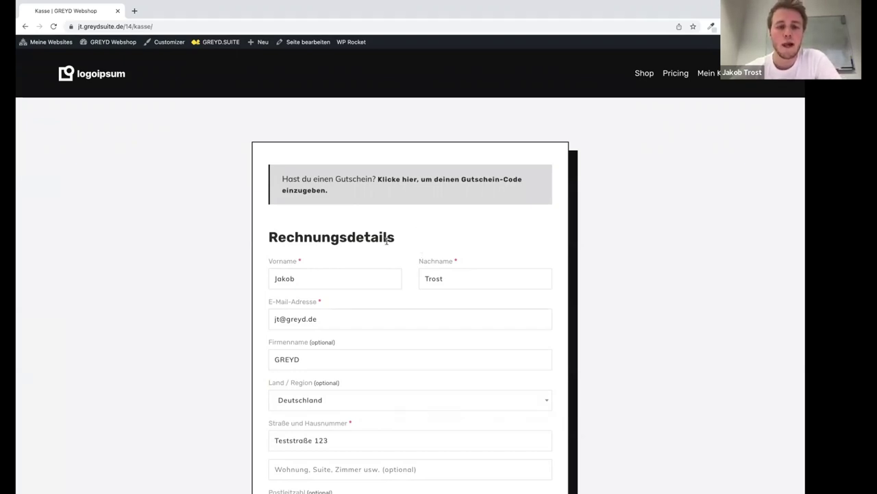
# - Open the templates overview and check the Shop-Übersicht type in the dialog for creating a new template
pyautogui.click(211, 49)
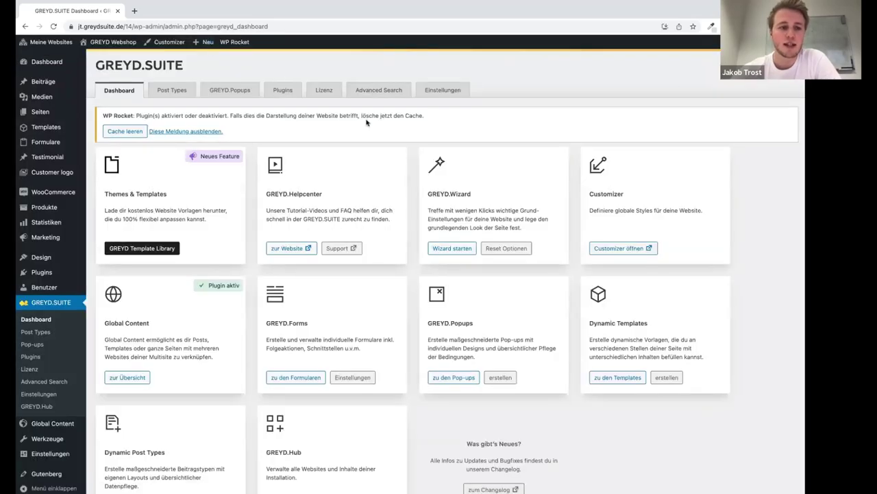
pyautogui.click(46, 129)
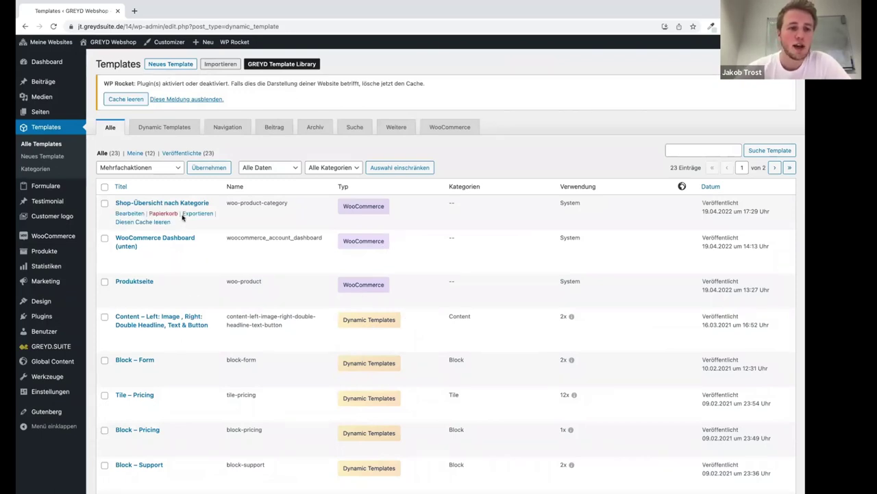
pyautogui.click(169, 63)
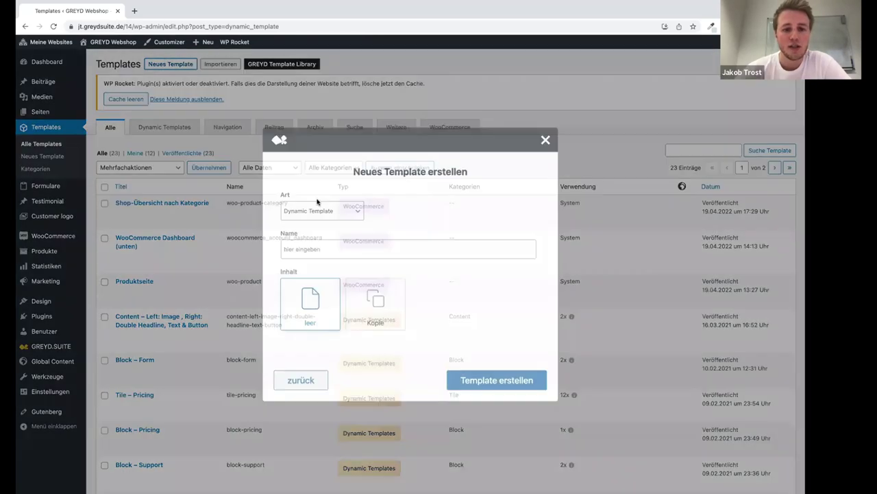
pyautogui.click(320, 211)
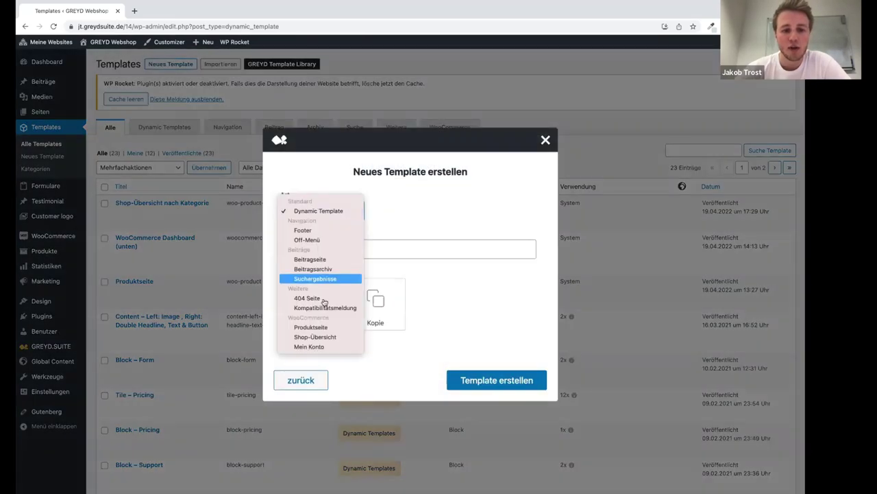
pyautogui.click(325, 338)
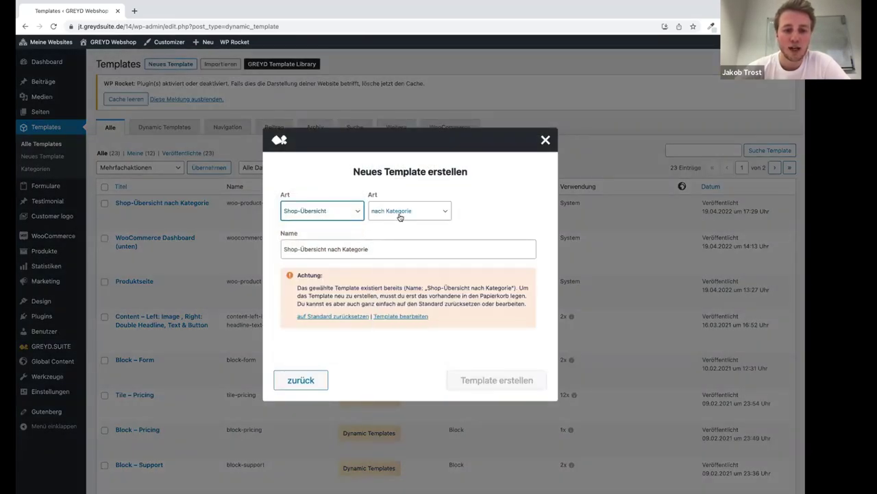
# - Switch the template type to Mein Konto, view its available positions, and close the dialog without creating a template
pyautogui.click(334, 219)
pyautogui.click(331, 221)
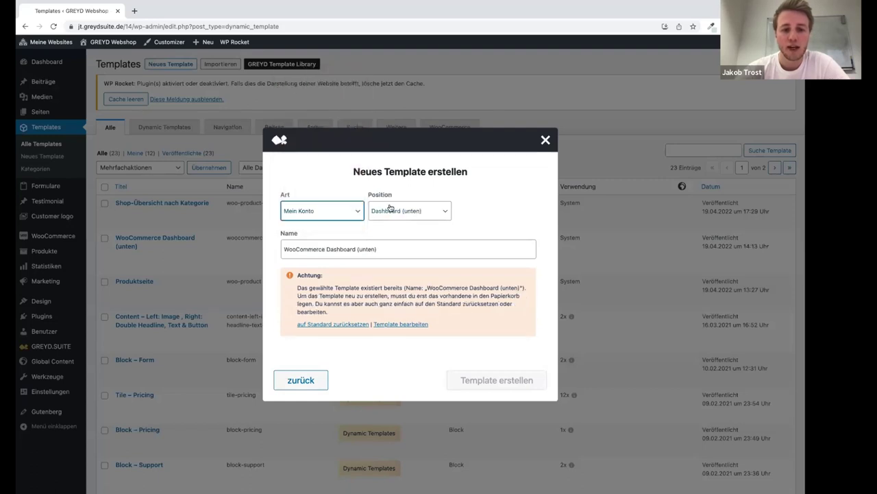
pyautogui.click(387, 209)
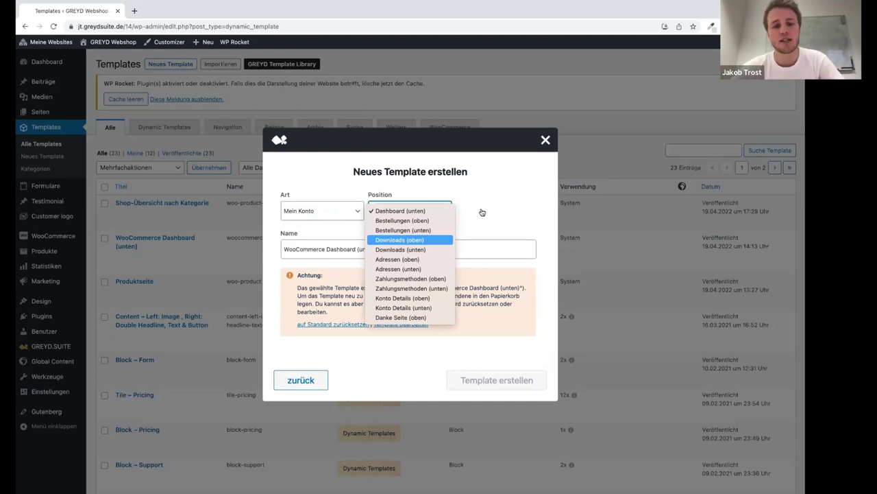
pyautogui.click(330, 261)
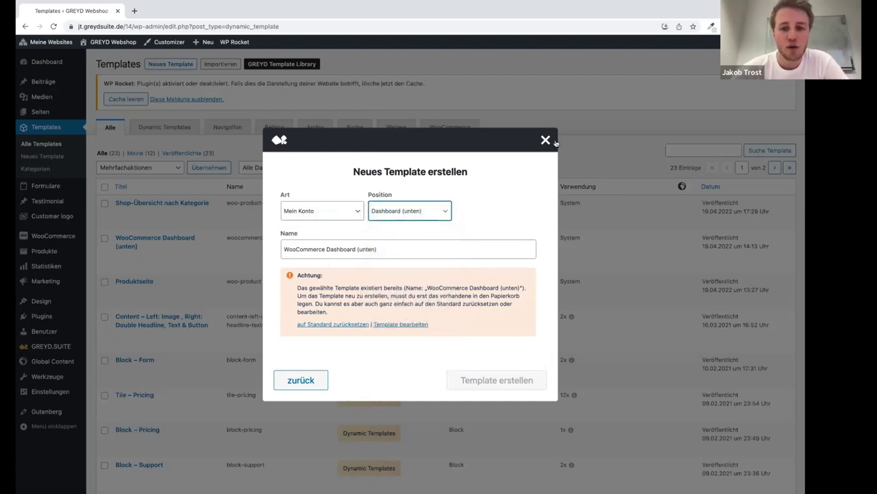
pyautogui.click(142, 224)
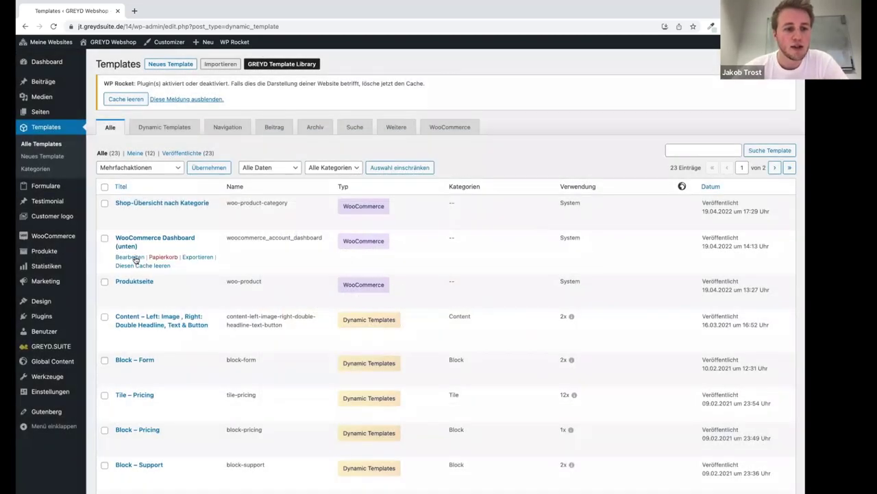
# - Append ". Test" to the paragraph in the WooCommerce Dashboard (unten) template and save the template
pyautogui.click(134, 258)
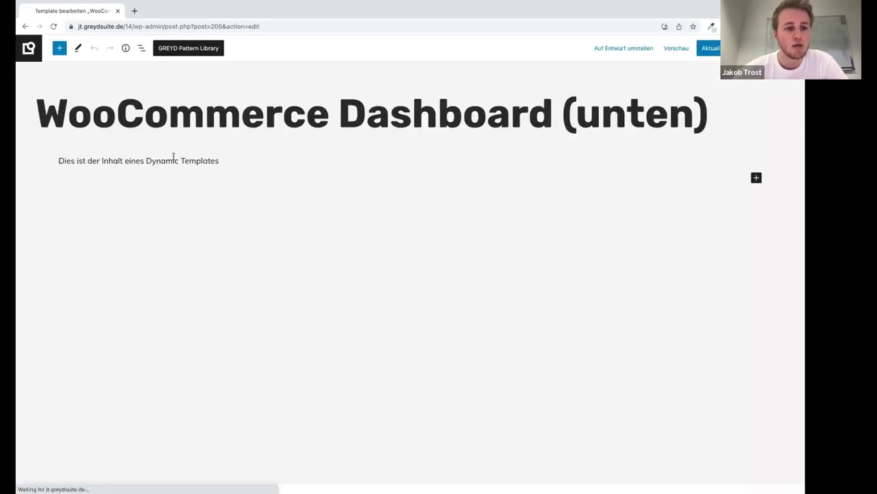
pyautogui.click(175, 159)
pyautogui.click(222, 161)
pyautogui.write('. Test')
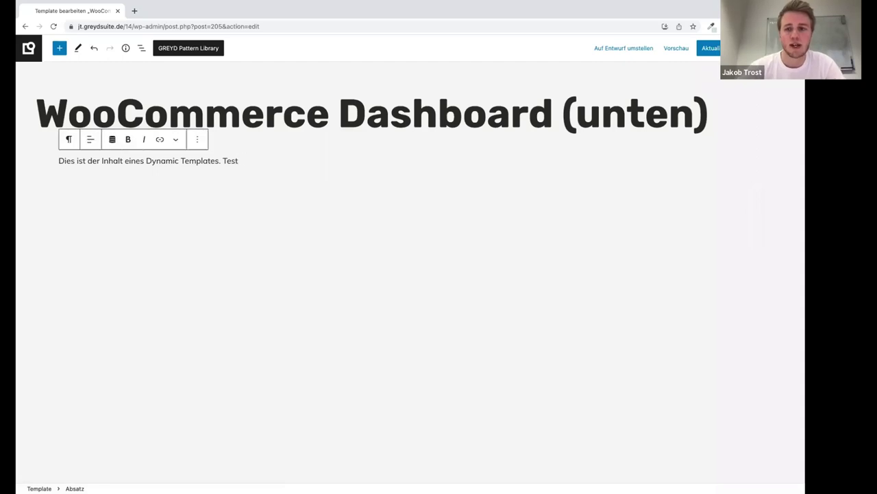
pyautogui.hotkey('ctrl', 's')
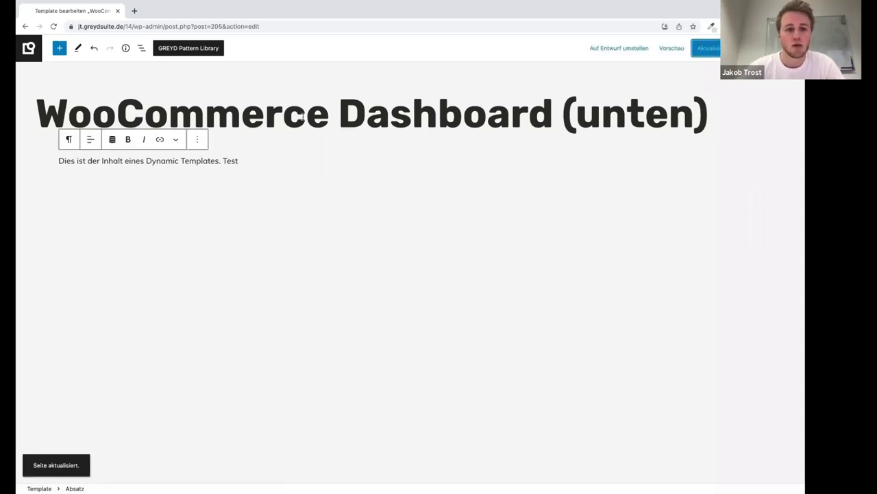
# - Return to the template list, open the website in a new tab, and check the edited template text on the Mein Konto dashboard
pyautogui.click(28, 48)
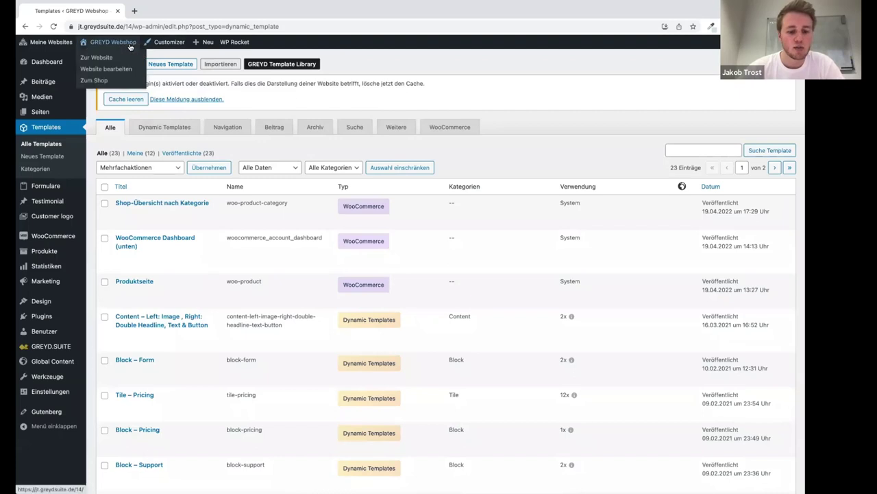
pyautogui.middleClick(130, 45)
pyautogui.click(168, 10)
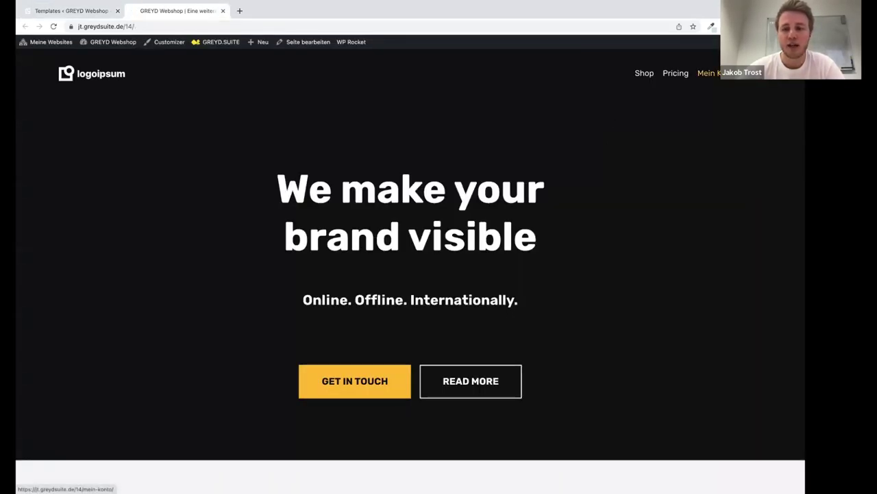
pyautogui.click(708, 73)
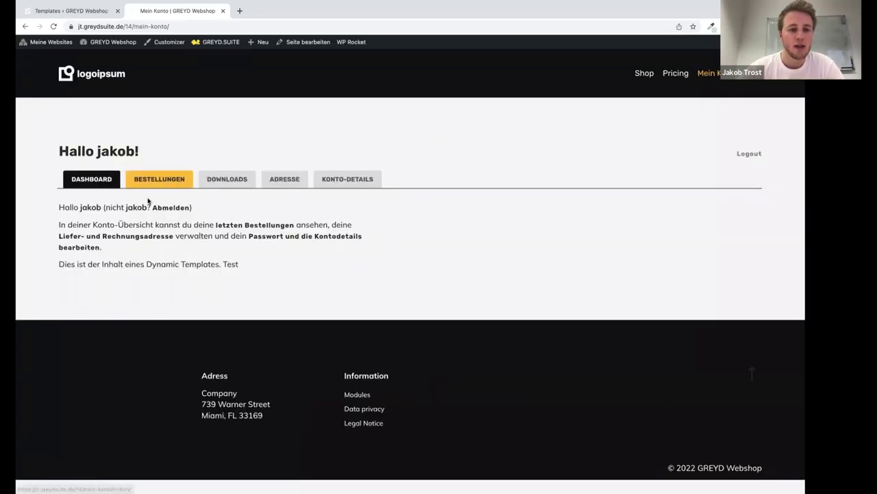
pyautogui.moveTo(49, 264); pyautogui.dragTo(215, 260)
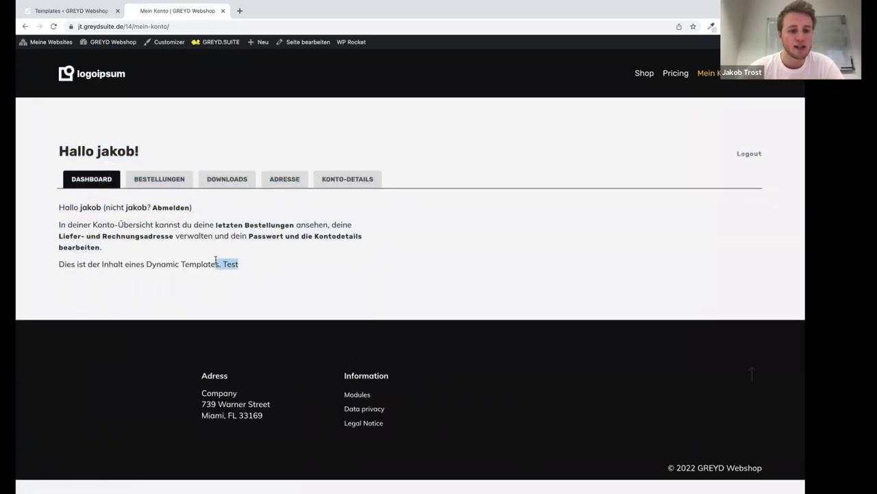
pyautogui.click(281, 281)
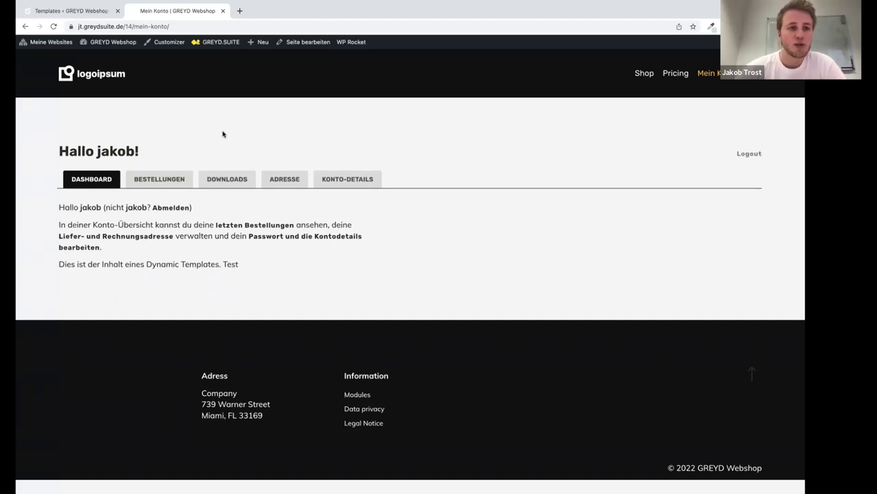
# - View the published Pricing page and look over its product cards with prices, short descriptions and cart buttons
pyautogui.click(675, 74)
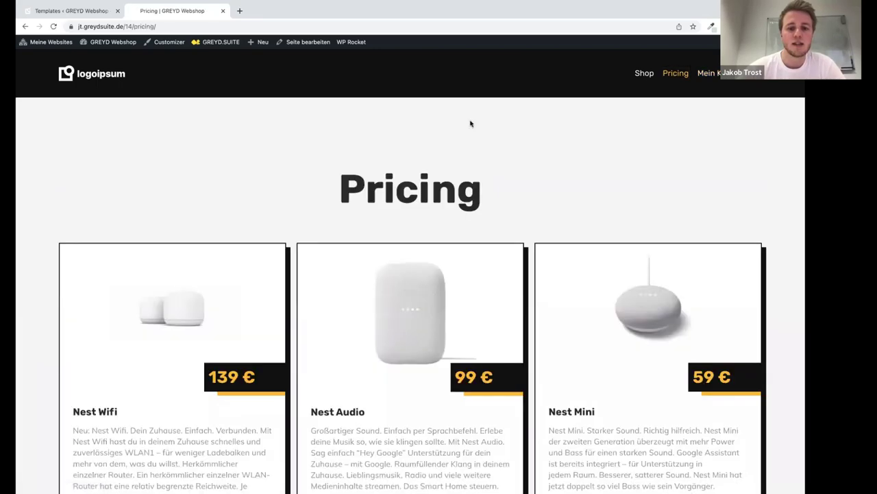
pyautogui.scroll(-2, 480, 121)
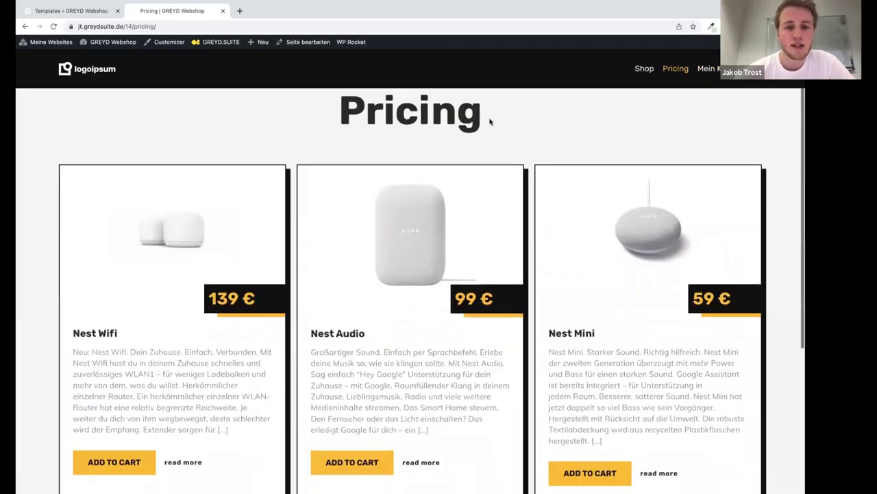
pyautogui.scroll(-2, 490, 121)
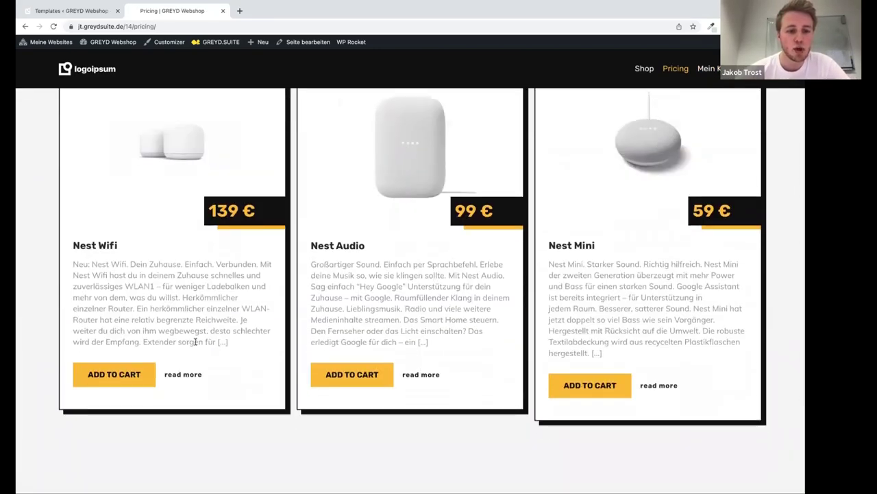
pyautogui.scroll(2, 215, 271)
pyautogui.scroll(-1, 215, 271)
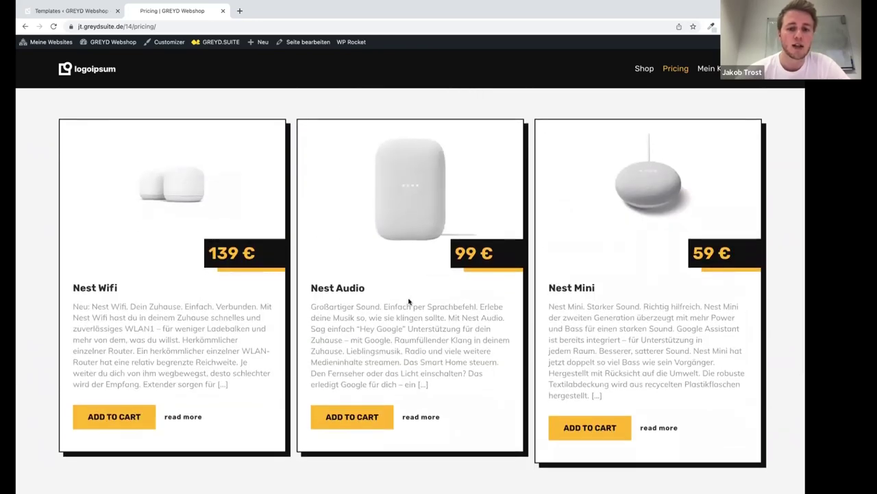
pyautogui.moveTo(554, 287); pyautogui.dragTo(669, 374)
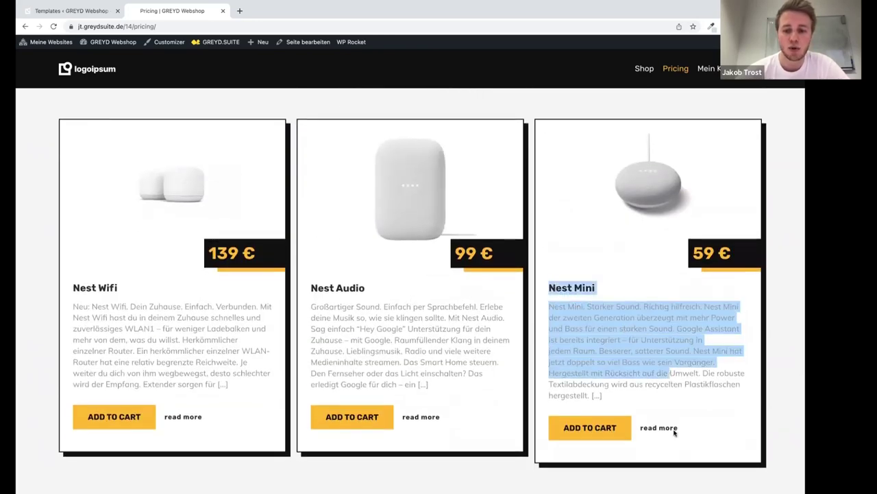
pyautogui.click(553, 468)
pyautogui.scroll(2, 452, 337)
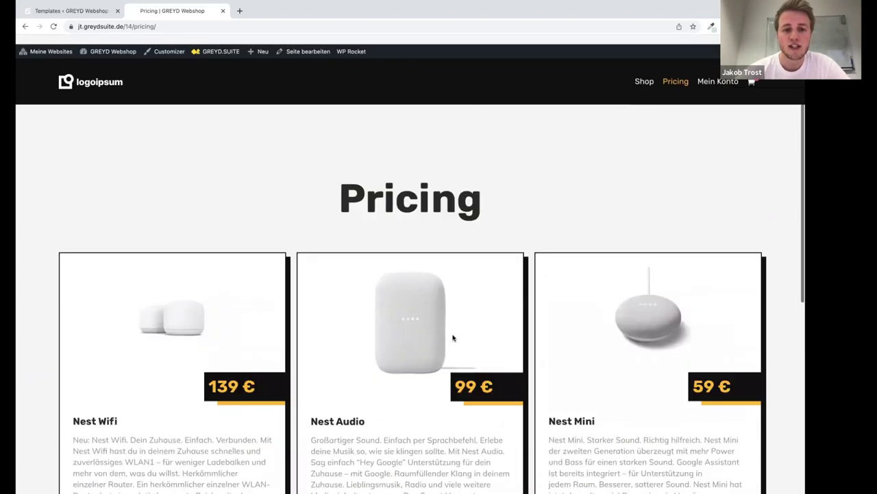
# - Close the templates tab, open the Pricing page in the editor, and inspect the block structure down to the first card's Dynamisches Bild
pyautogui.click(118, 12)
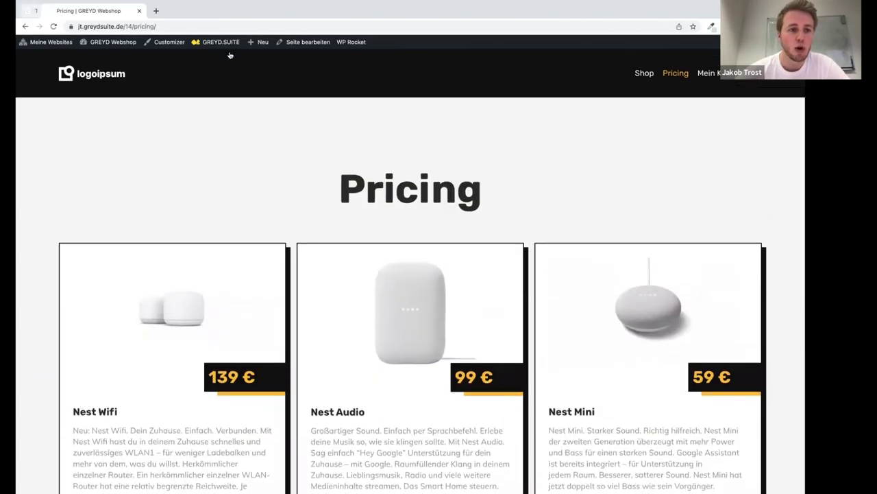
pyautogui.click(312, 44)
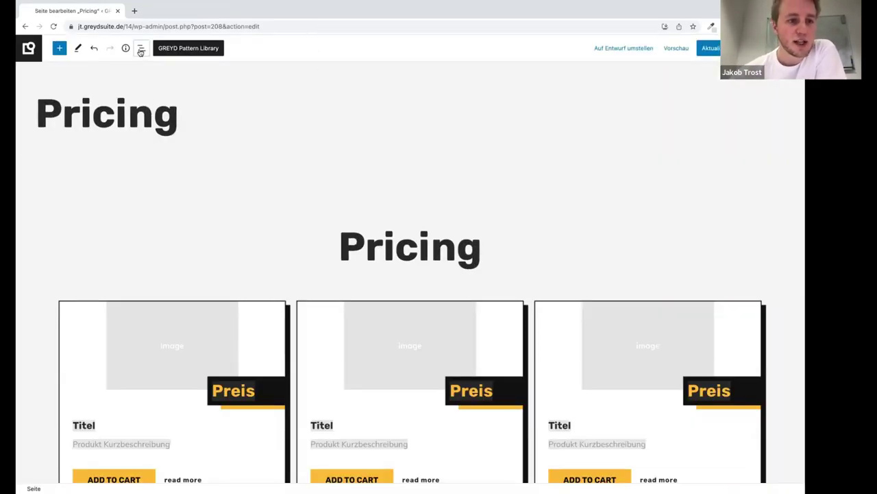
pyautogui.click(141, 48)
pyautogui.click(23, 95)
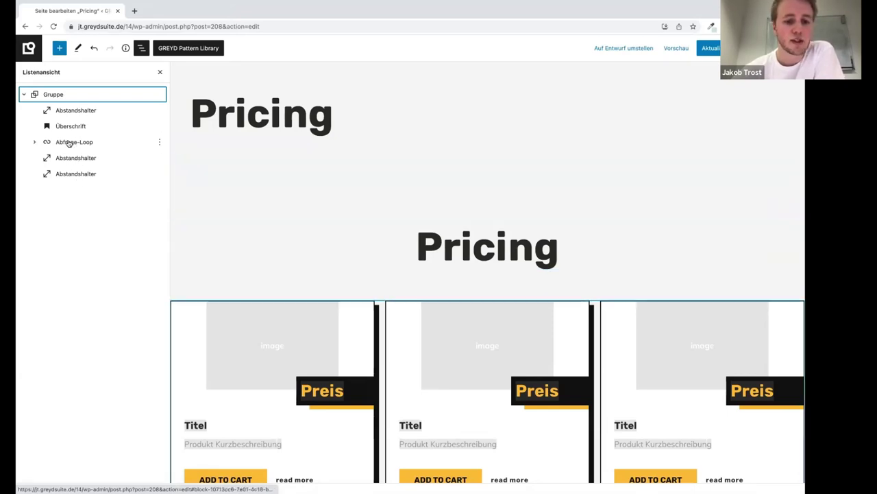
pyautogui.scroll(-2, 347, 262)
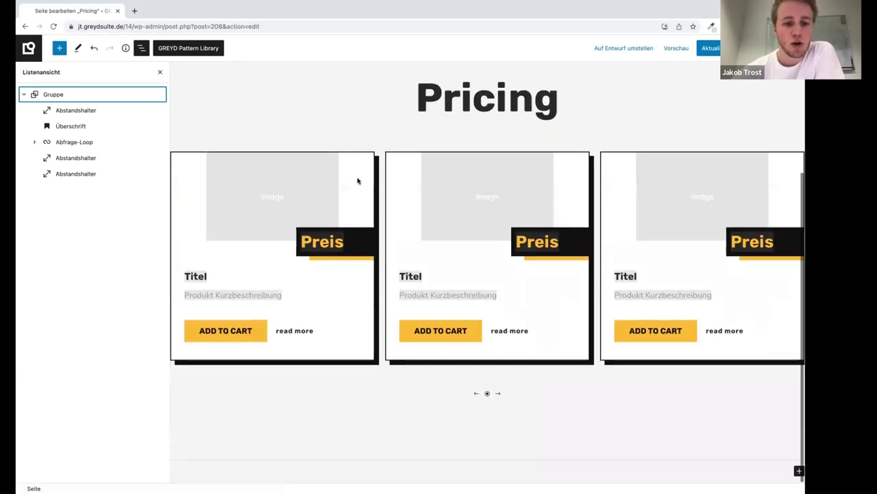
pyautogui.click(269, 181)
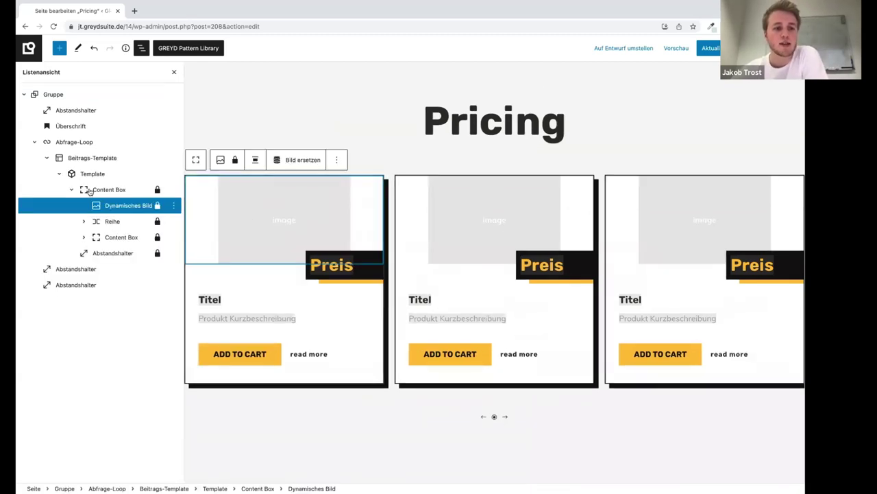
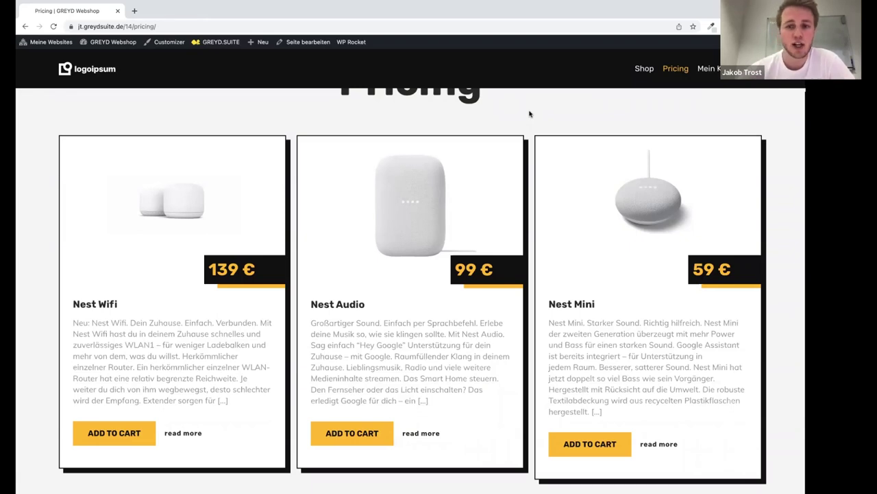
# - Compare the standard product layout of the published Shop page with the custom product cards on the Pricing page
pyautogui.click(645, 69)
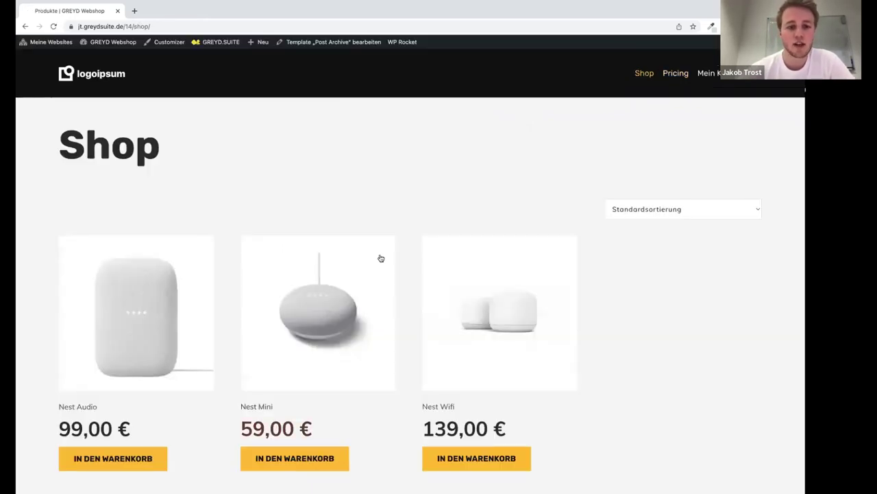
pyautogui.click(676, 73)
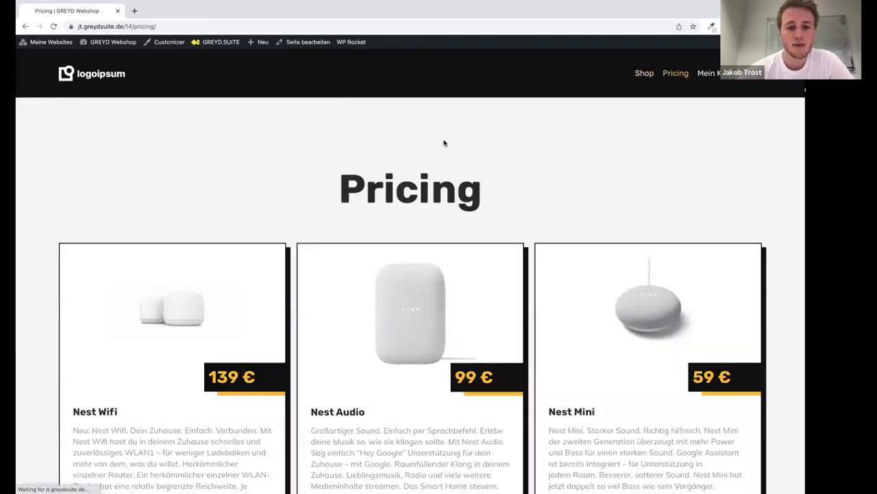
pyautogui.scroll(-3, 423, 274)
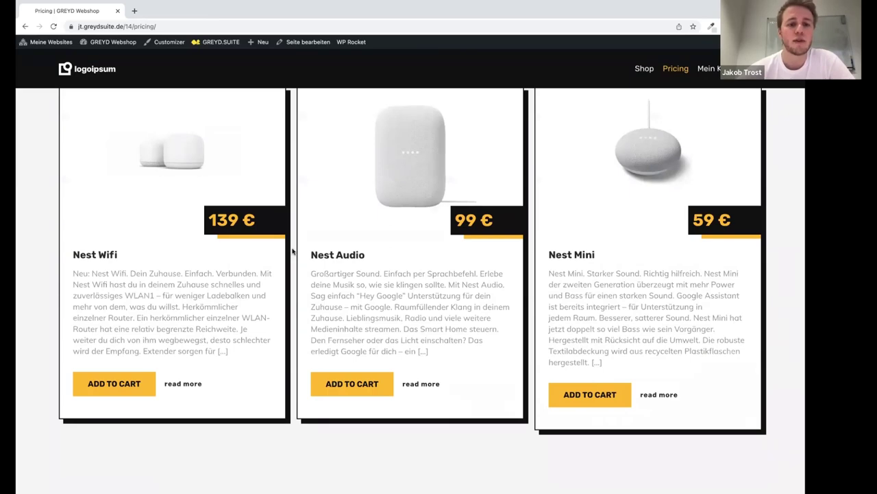
pyautogui.scroll(3, 555, 181)
pyautogui.click(642, 74)
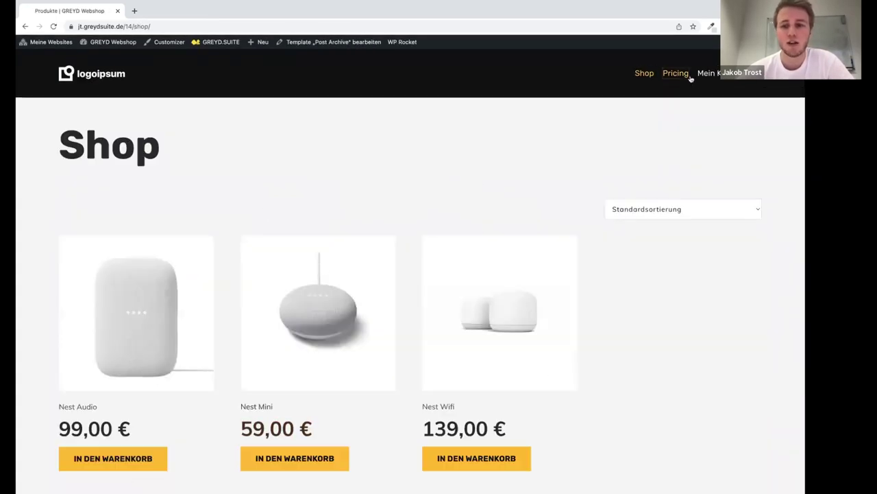
pyautogui.click(691, 78)
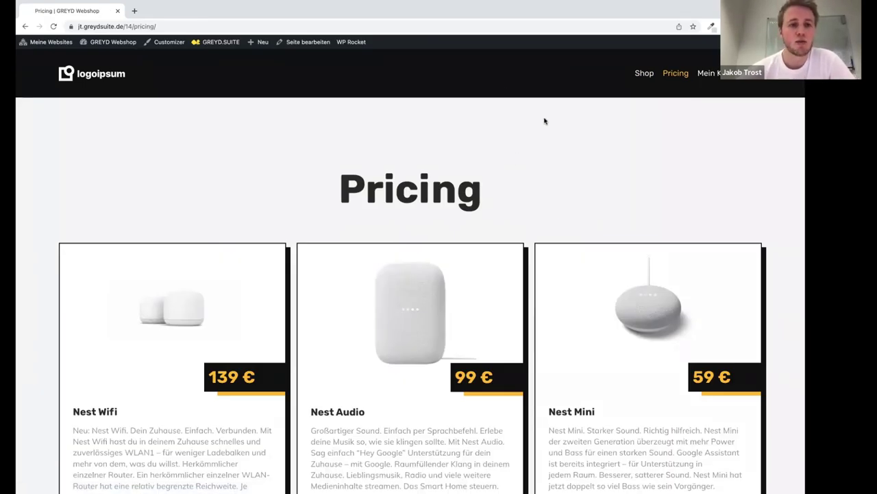
pyautogui.scroll(-2, 508, 188)
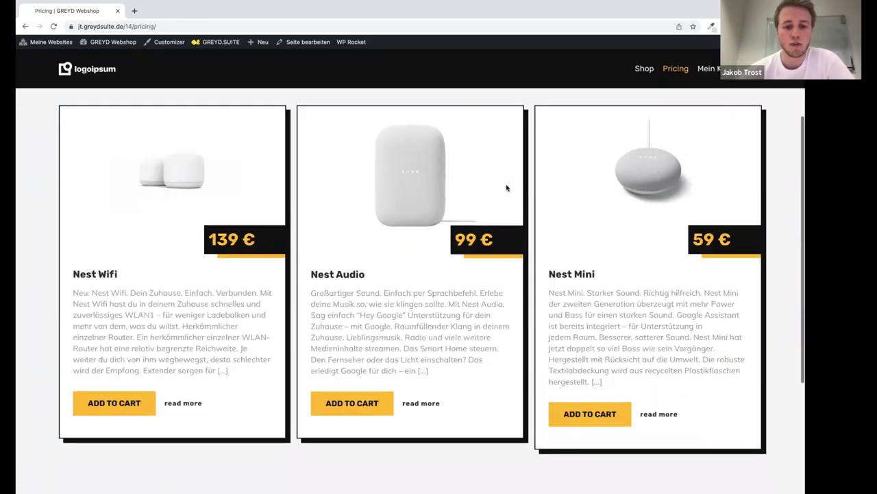
pyautogui.press('super+Tab')
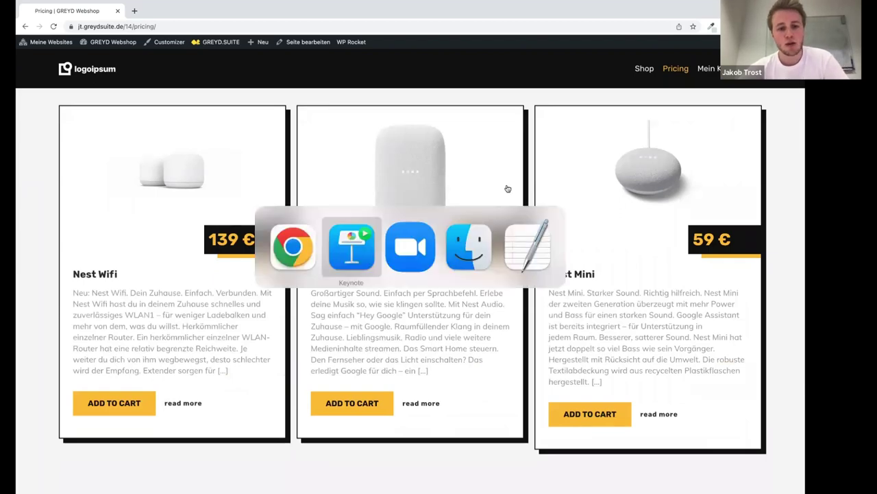
pyautogui.press('Right')
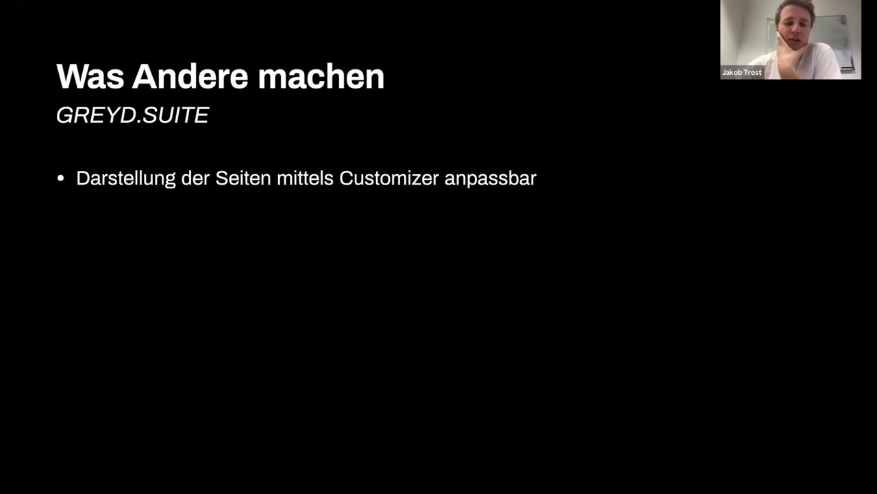
pyautogui.press('Right')
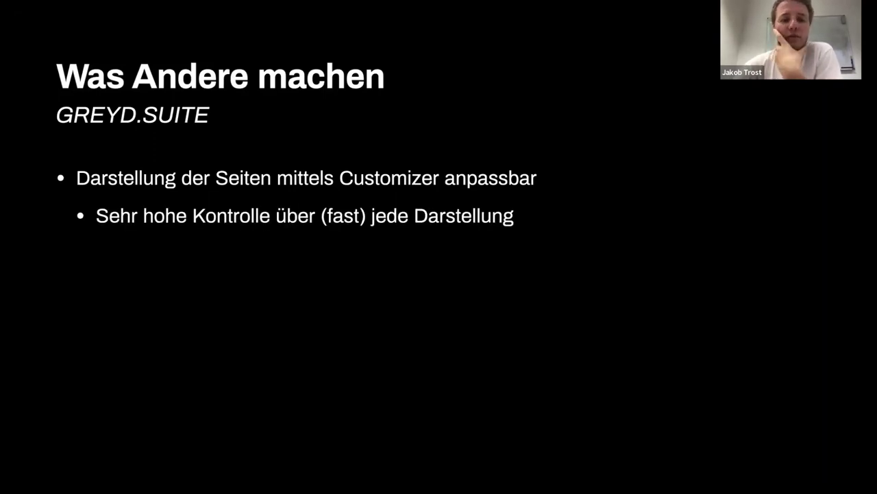
pyautogui.press('Right')
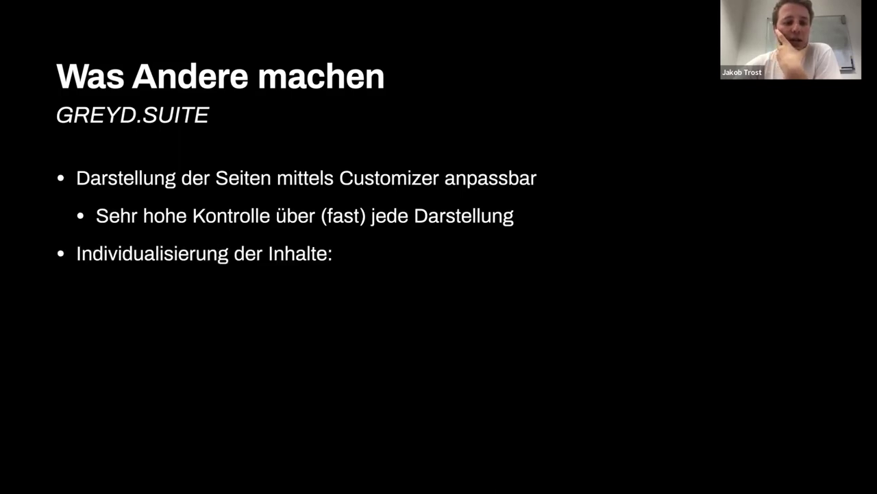
pyautogui.press('Right')
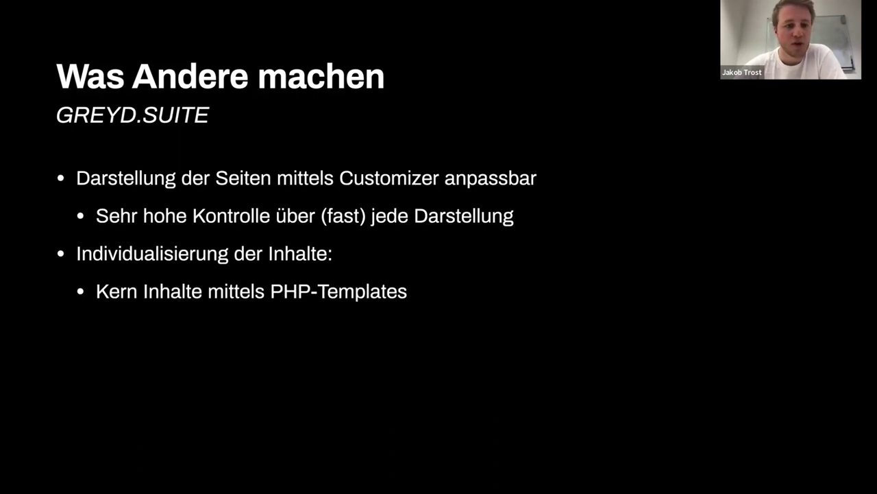
pyautogui.press('Right')
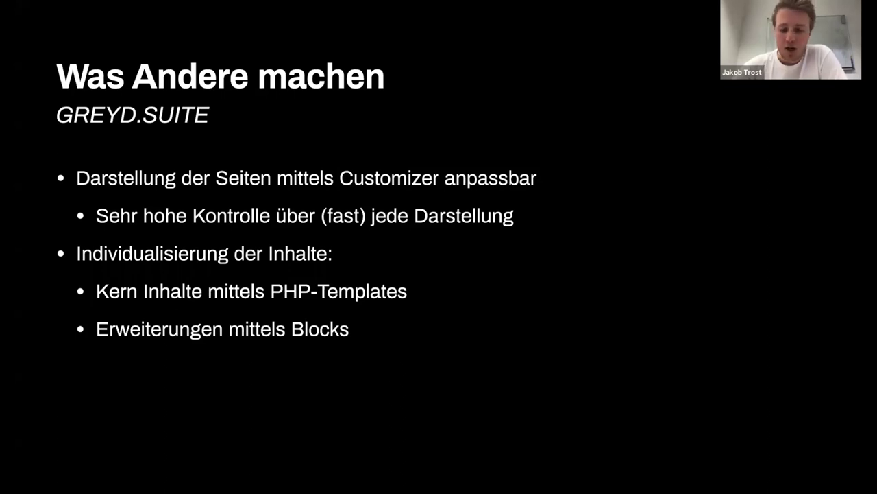
pyautogui.press('Right')
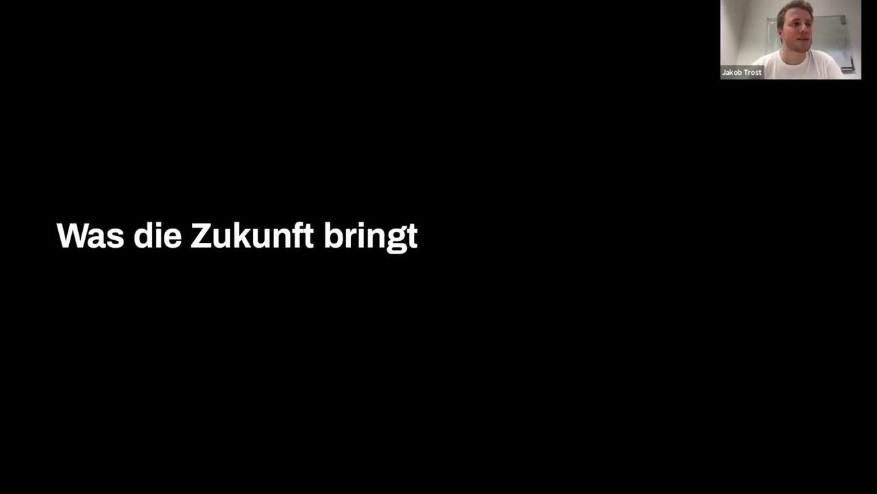
pyautogui.press('Right')
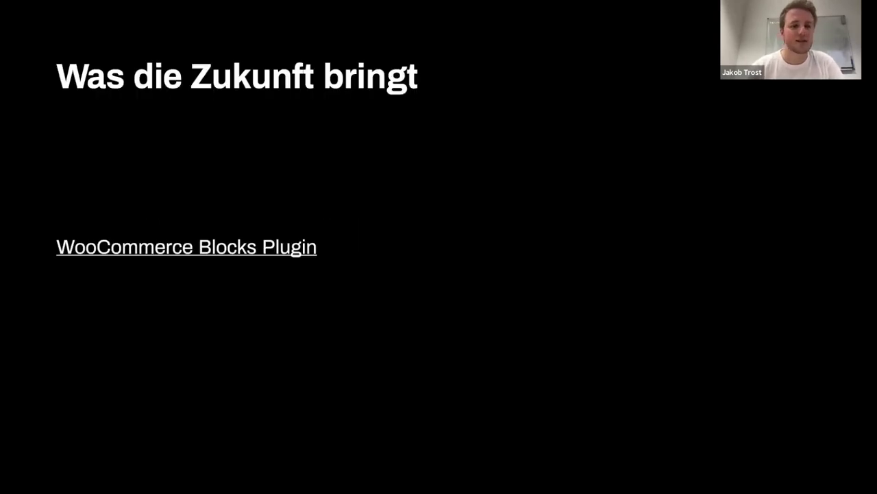
# - Follow the slide's WooCommerce Blocks Plugin link to the plugin list and activate WooCommerce Blocks
pyautogui.click(260, 251)
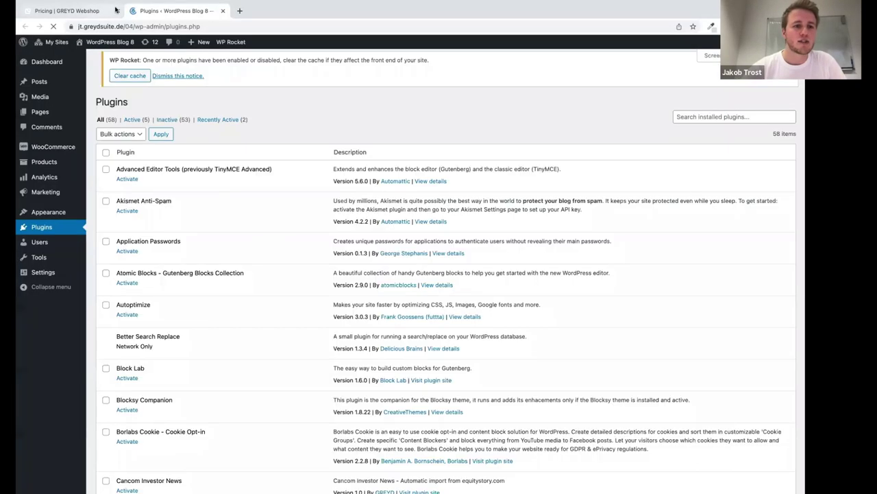
pyautogui.scroll(-8, 226, 290)
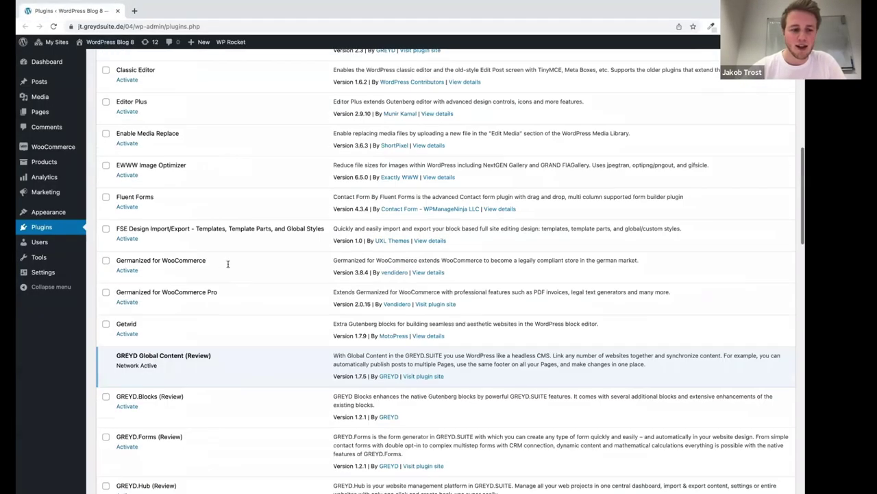
pyautogui.scroll(-15, 228, 264)
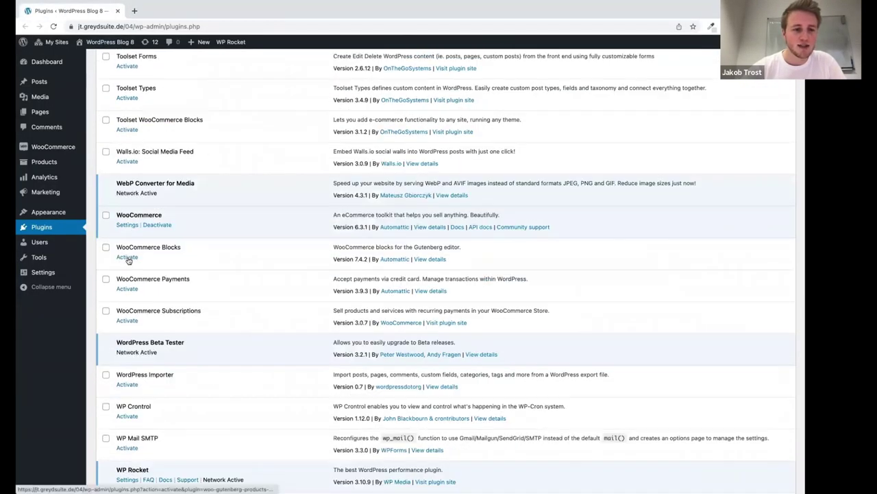
pyautogui.click(127, 257)
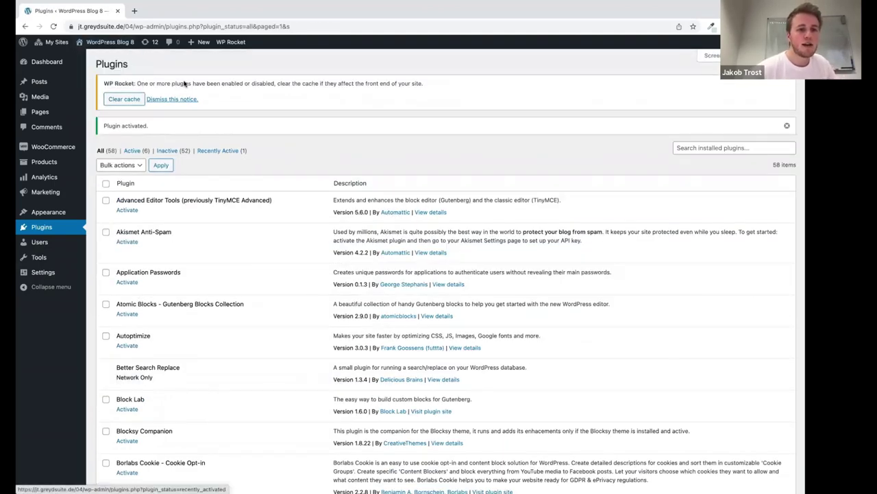
pyautogui.scroll(-20, 153, 235)
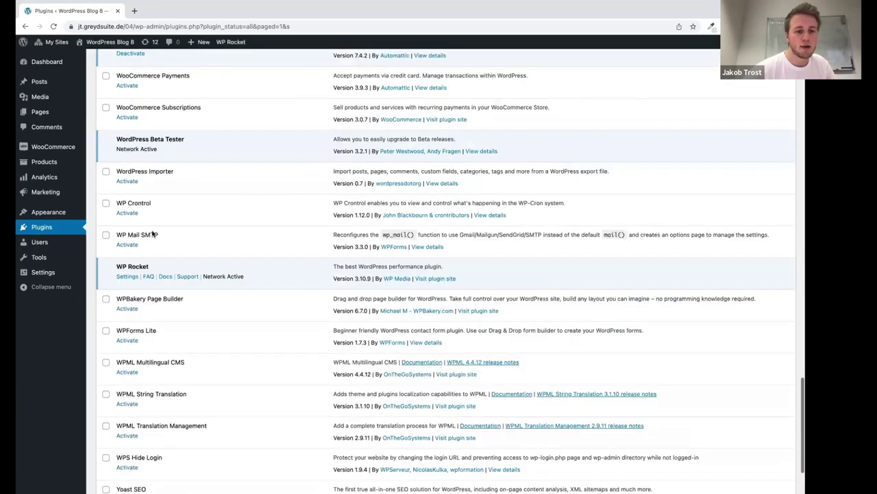
pyautogui.scroll(5, 154, 234)
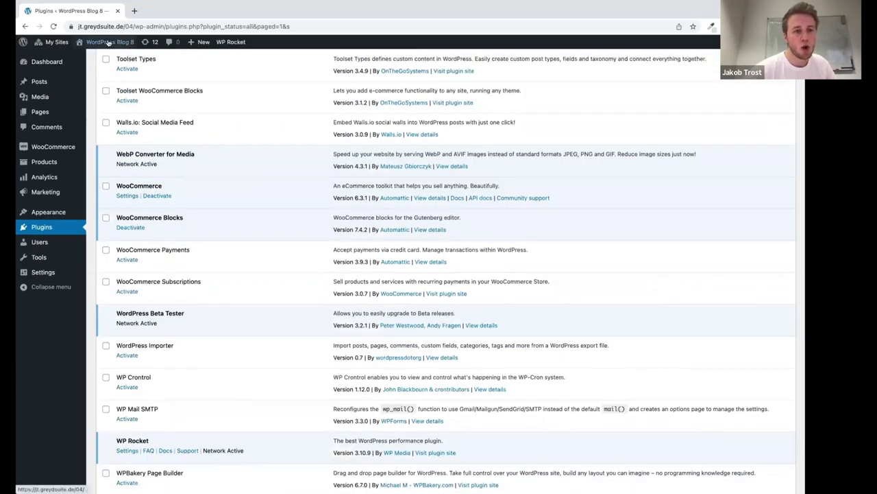
# - Visit the WordPress Blog 8 site, open it in the site editor, and show the template list down to the WooCommerce templates
pyautogui.click(108, 42)
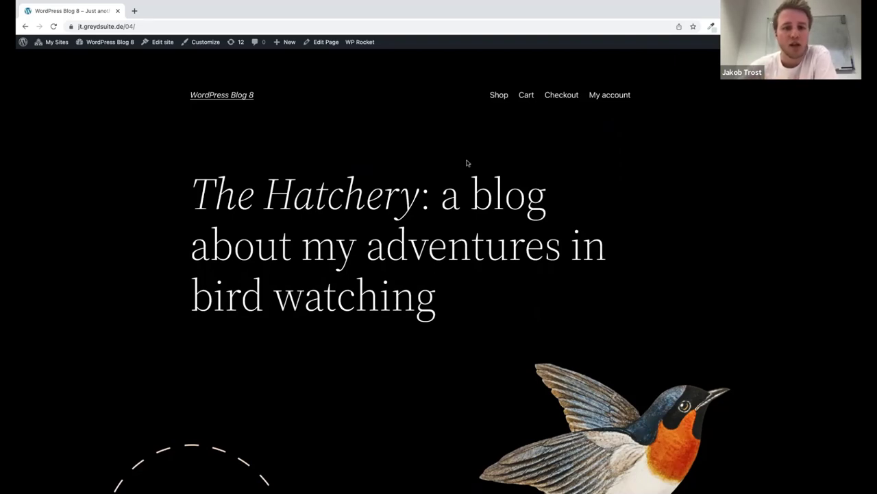
pyautogui.click(159, 42)
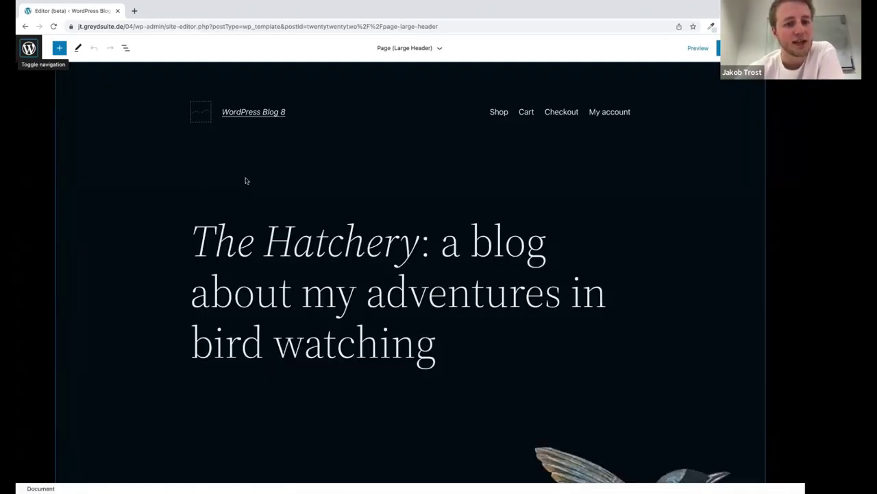
pyautogui.click(28, 48)
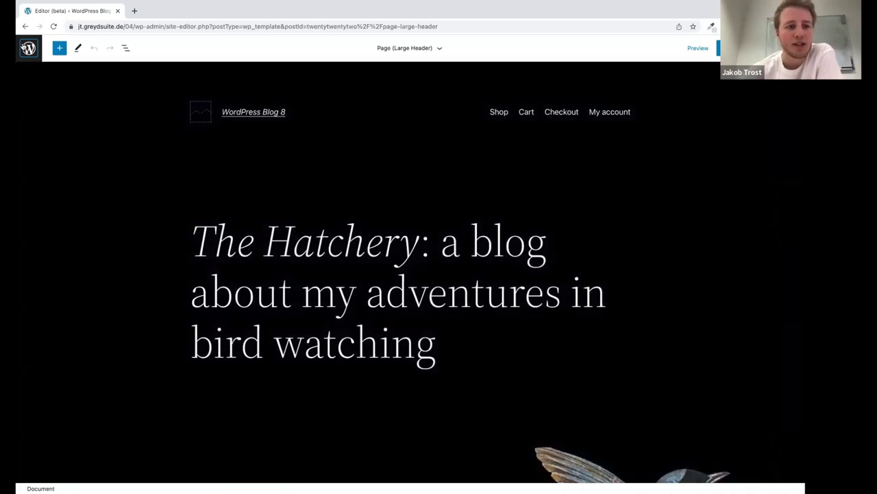
pyautogui.click(59, 148)
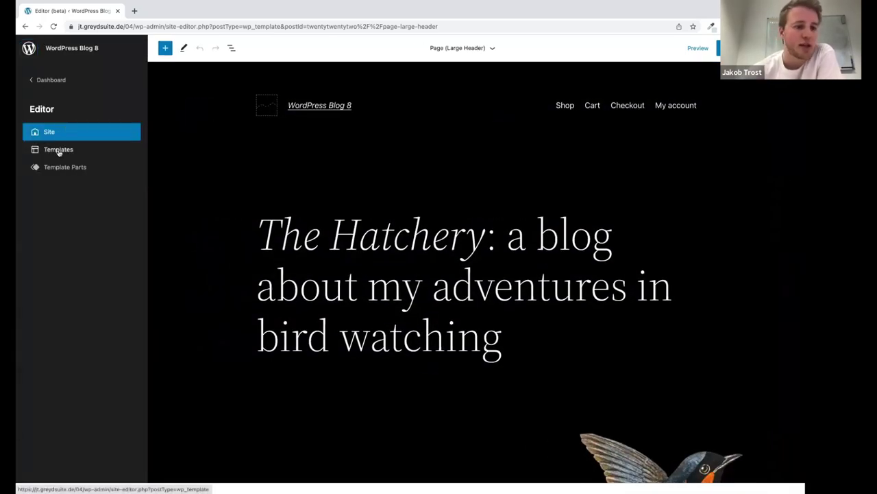
pyautogui.scroll(-5, 288, 224)
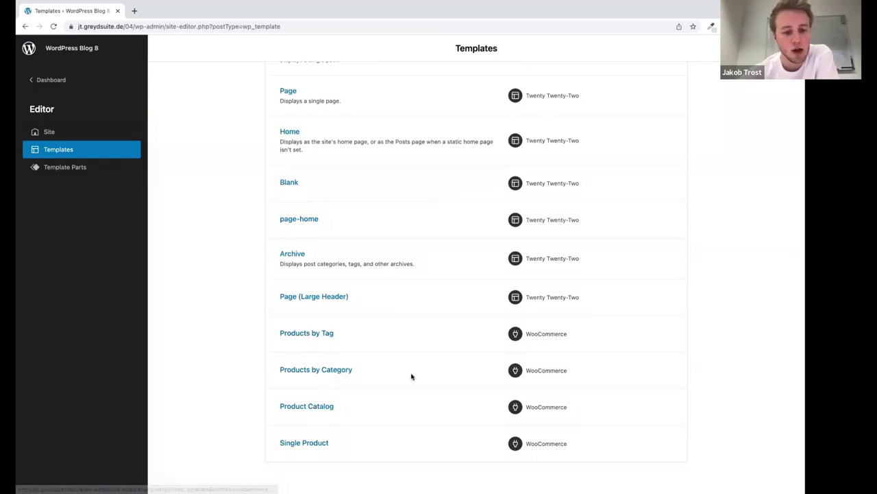
# - Open the Single Product template and examine the WooCommerce Single Product Block placeholder along with its block settings
pyautogui.click(306, 443)
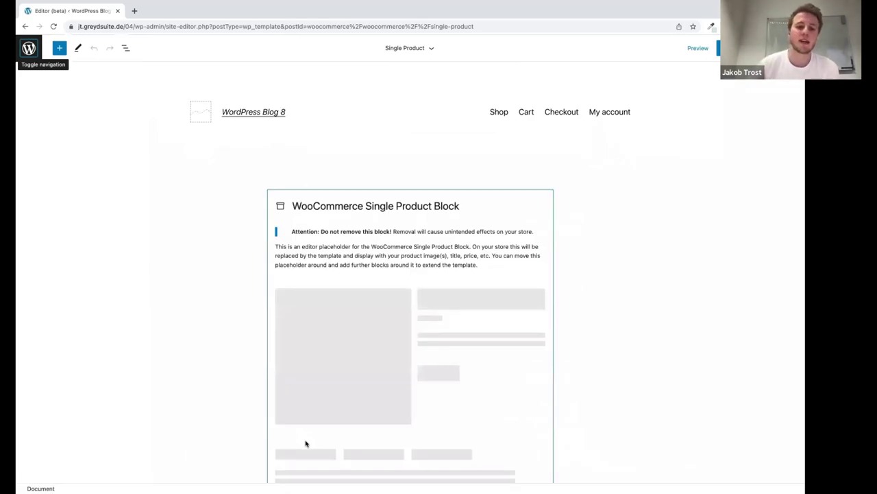
pyautogui.scroll(-3, 430, 290)
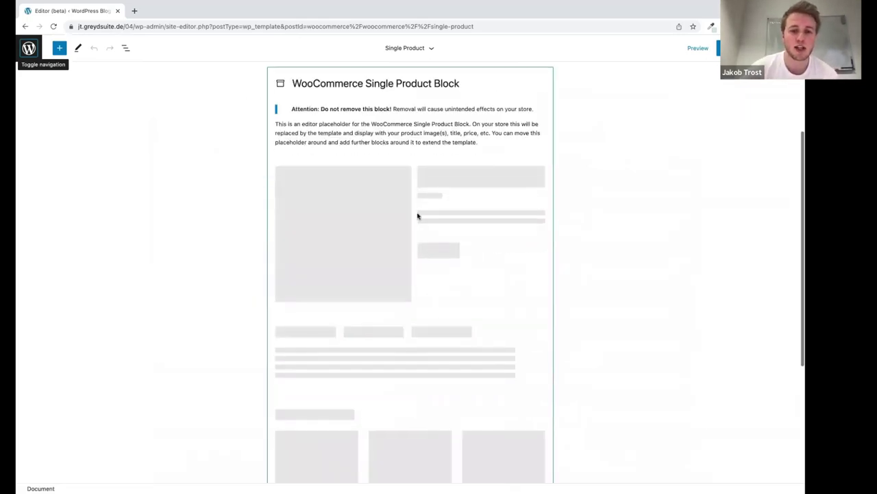
pyautogui.scroll(3, 420, 225)
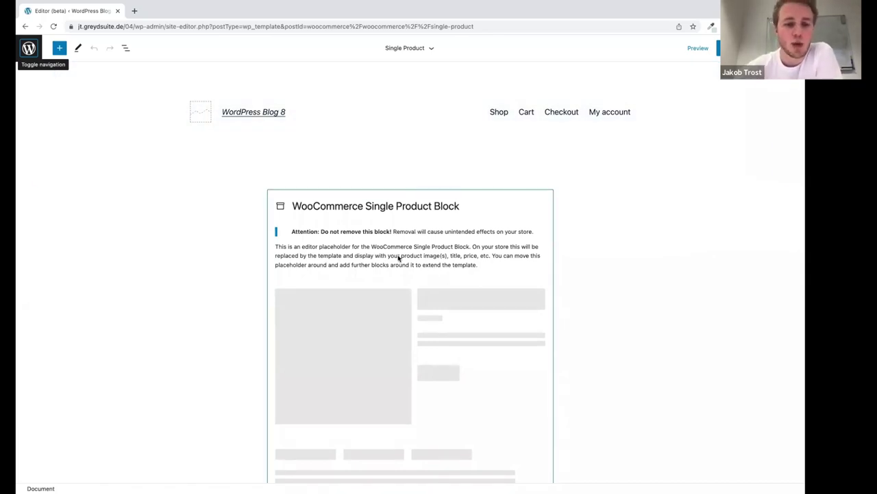
pyautogui.click(323, 209)
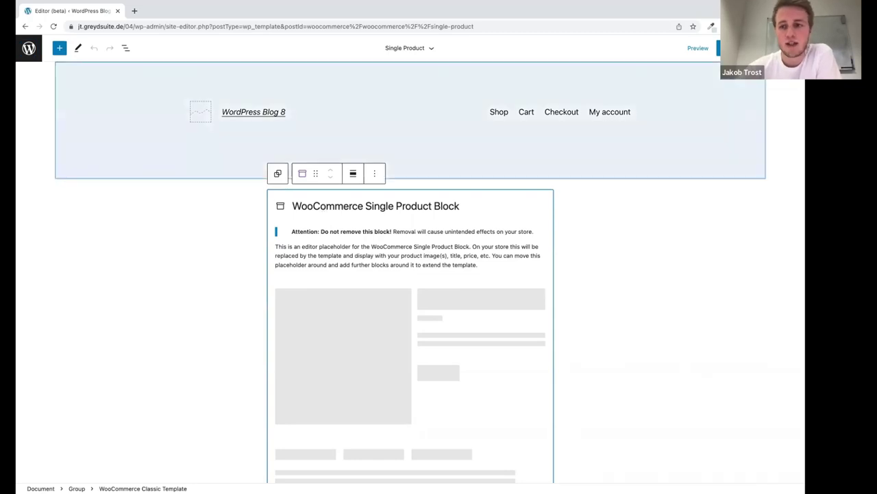
pyautogui.click(772, 48)
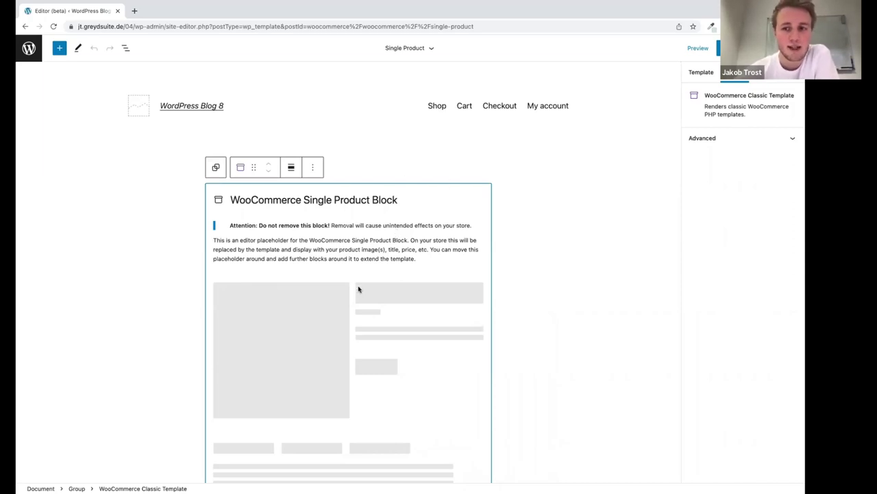
pyautogui.scroll(-1, 339, 261)
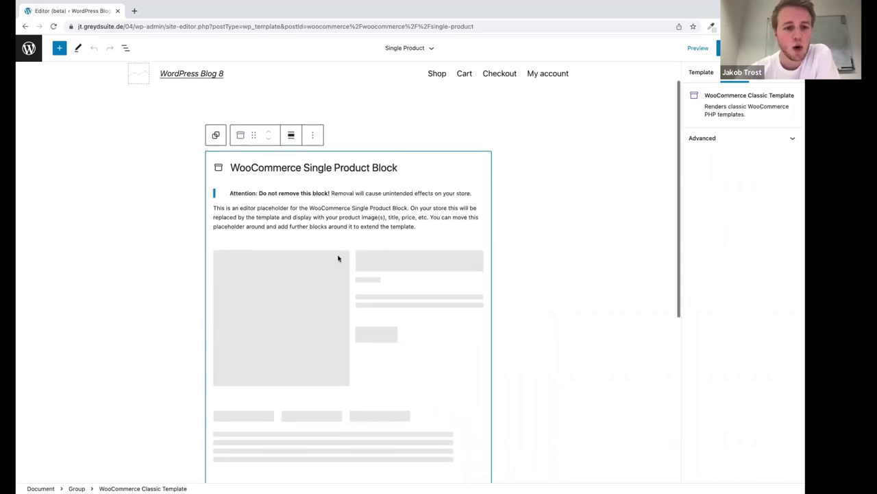
pyautogui.scroll(-5, 383, 305)
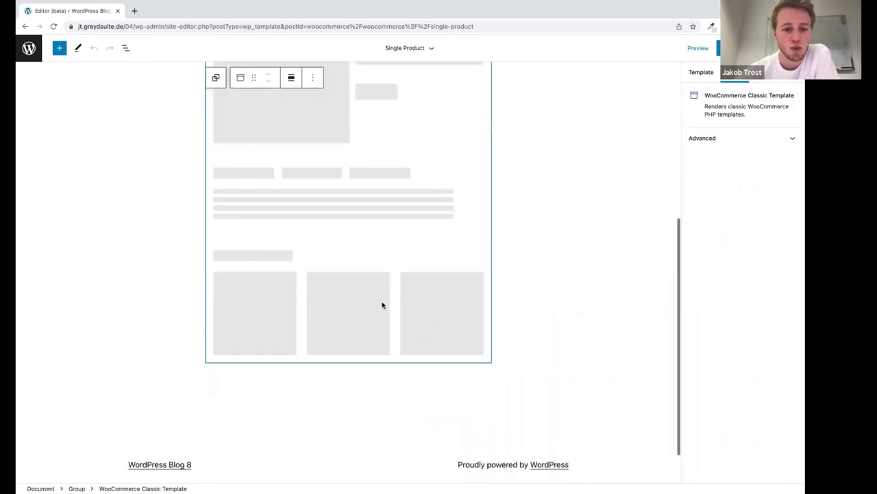
pyautogui.scroll(3, 383, 306)
pyautogui.scroll(3, 382, 305)
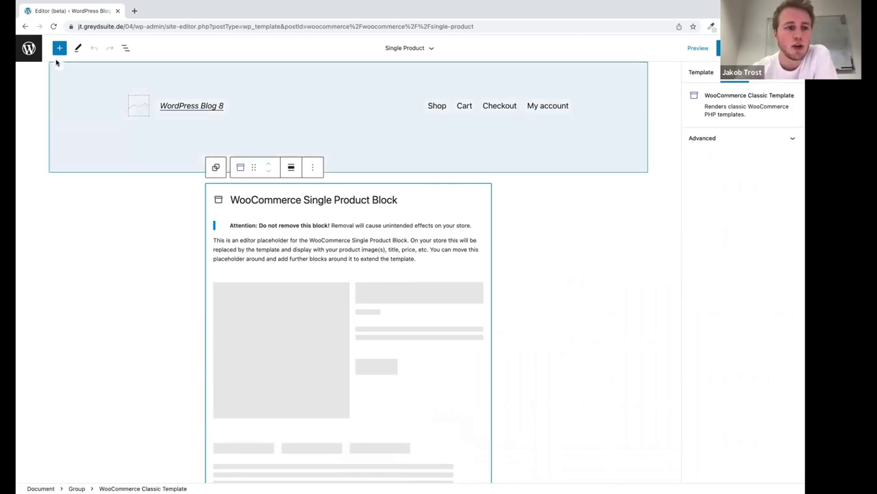
# - Return to the template list and open the WooCommerce Products by Category template to view its placeholder block
pyautogui.click(29, 48)
pyautogui.click(60, 149)
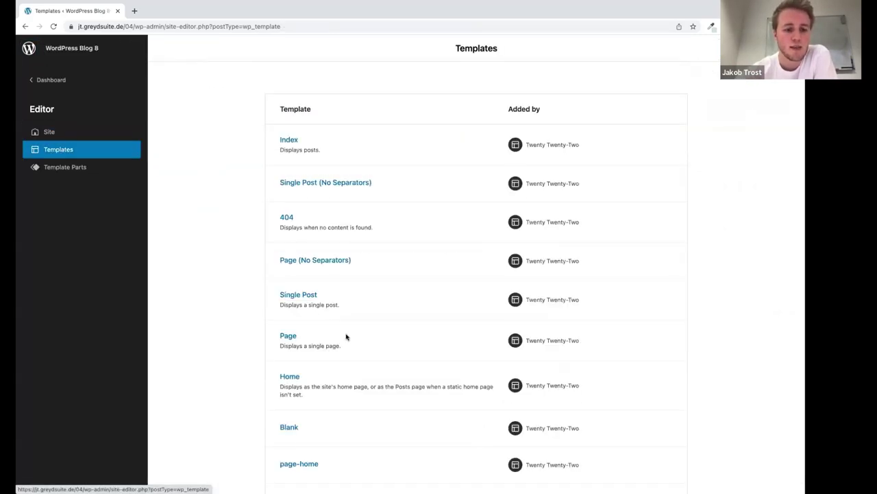
pyautogui.scroll(-4, 343, 339)
pyautogui.click(307, 369)
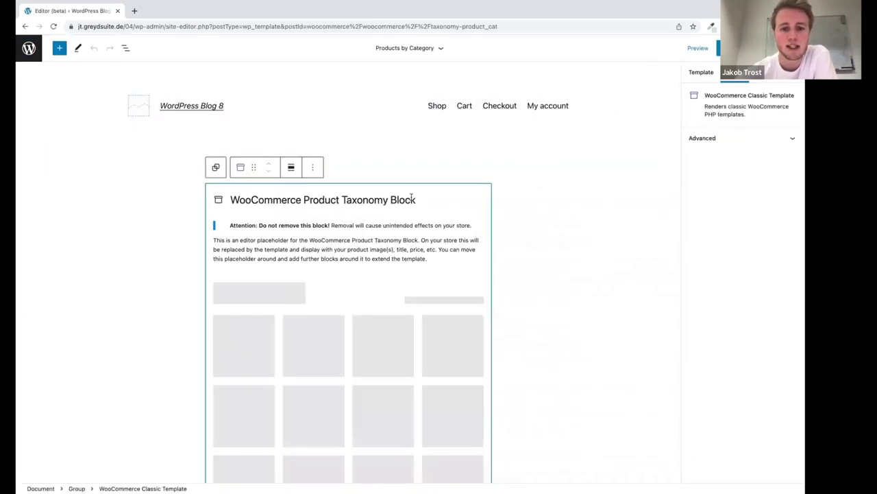
# - Leave the Products by Category template and look over the full template list again
pyautogui.click(30, 52)
pyautogui.click(66, 150)
pyautogui.scroll(-5, 364, 304)
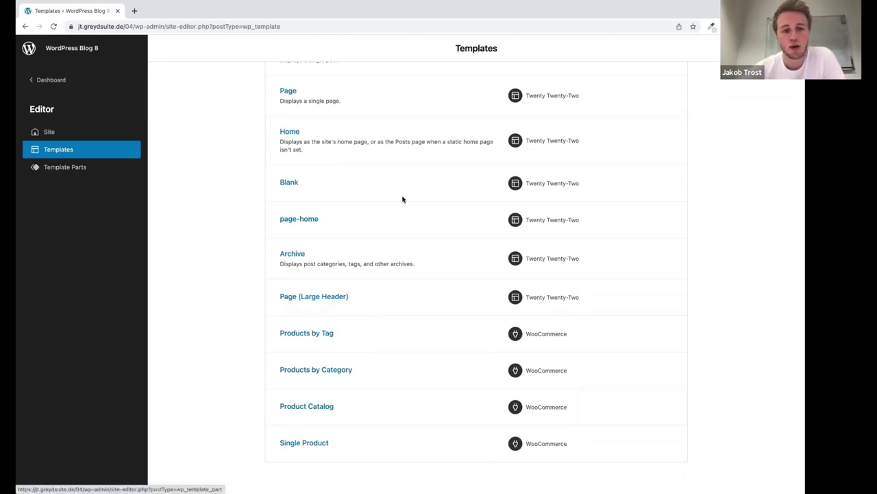
pyautogui.scroll(4, 403, 198)
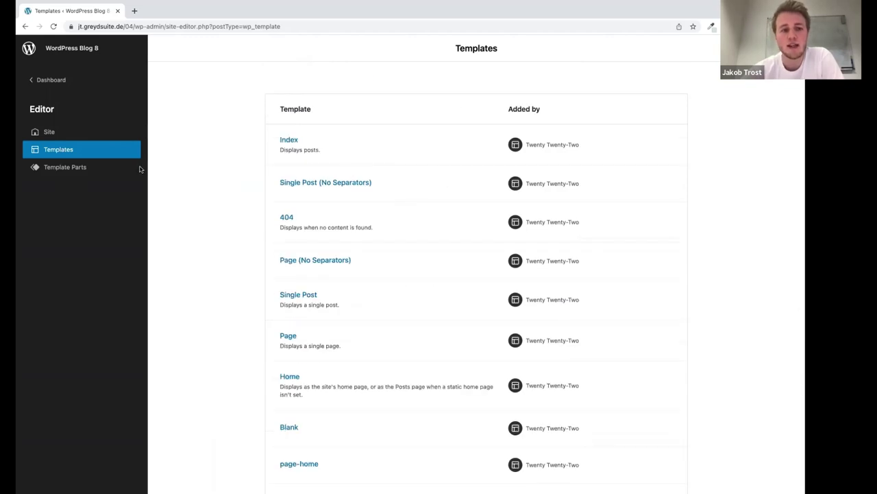
# - Open the Mini Cart template part and inspect its Mini Cart Title and Mini Cart Products Table blocks
pyautogui.click(66, 168)
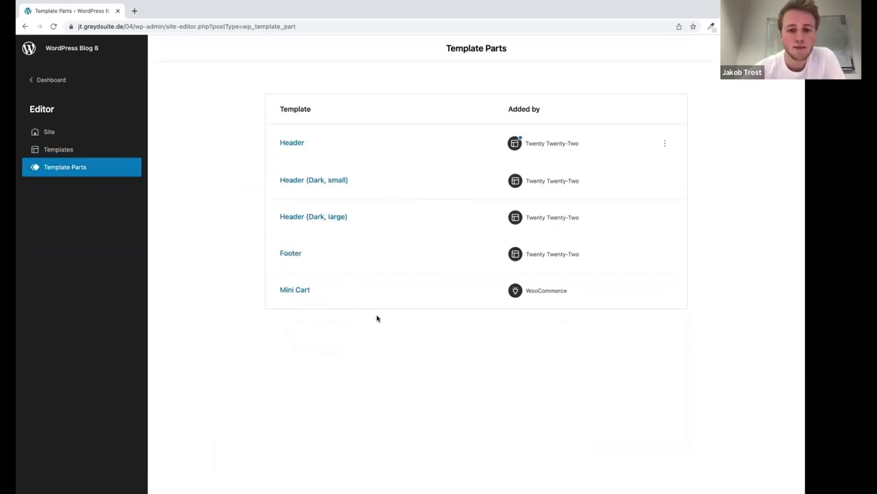
pyautogui.click(303, 290)
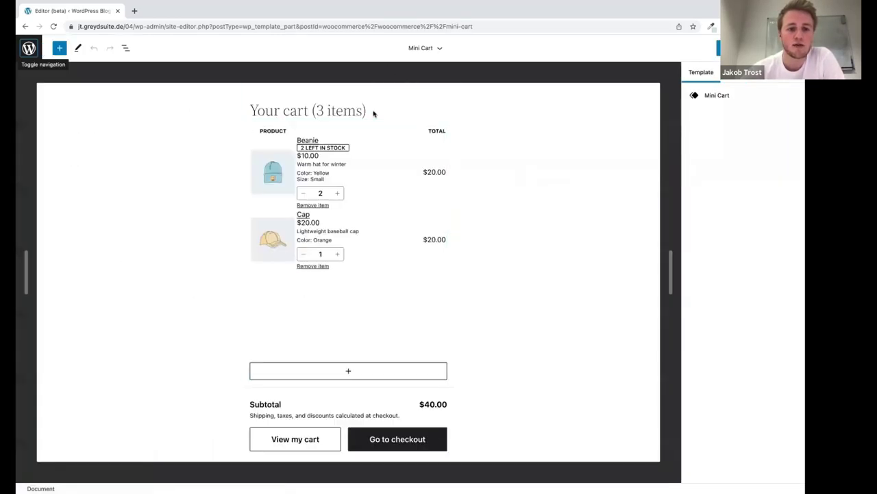
pyautogui.click(338, 111)
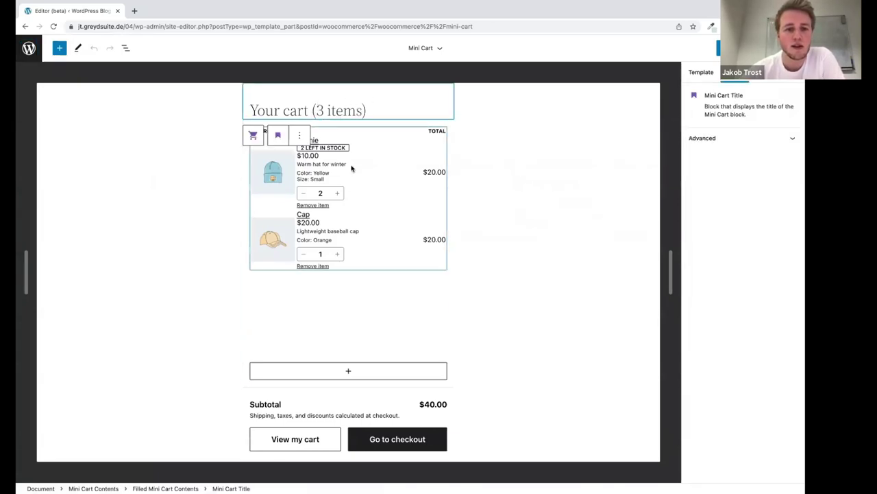
pyautogui.click(286, 149)
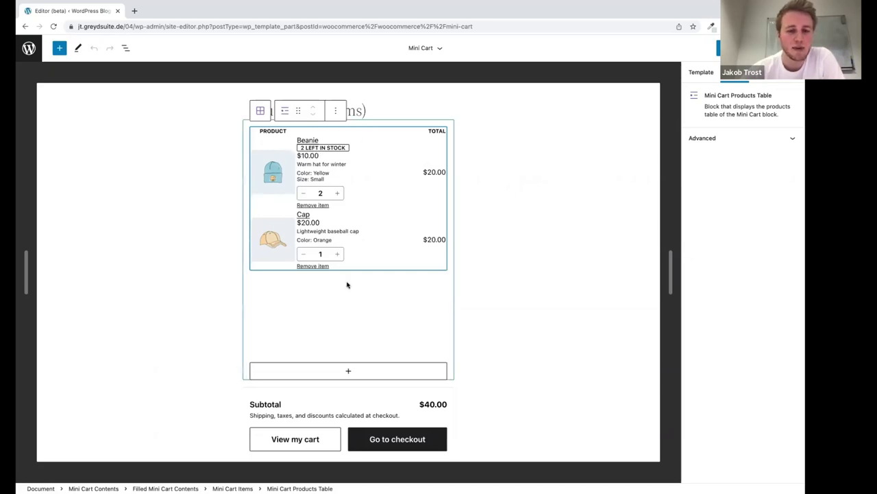
# - Inspect the Mini Cart Footer block and the block choices available for adding inside the Mini Cart Items area
pyautogui.click(290, 443)
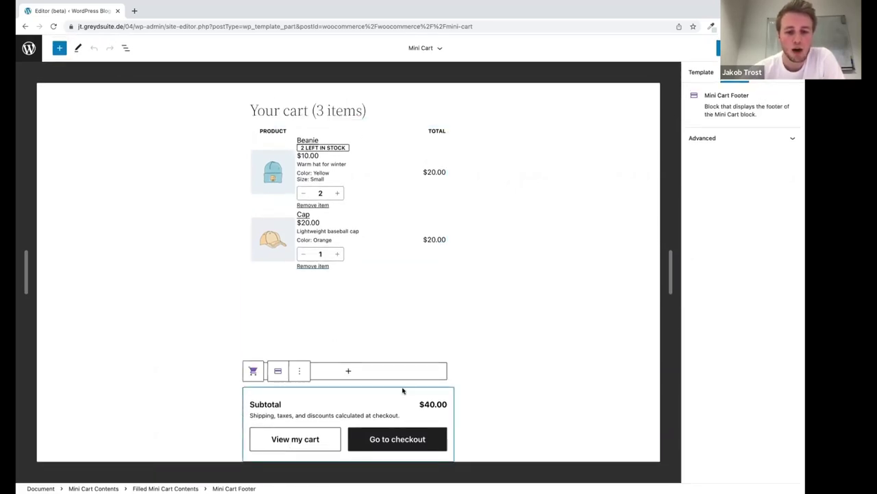
pyautogui.click(348, 370)
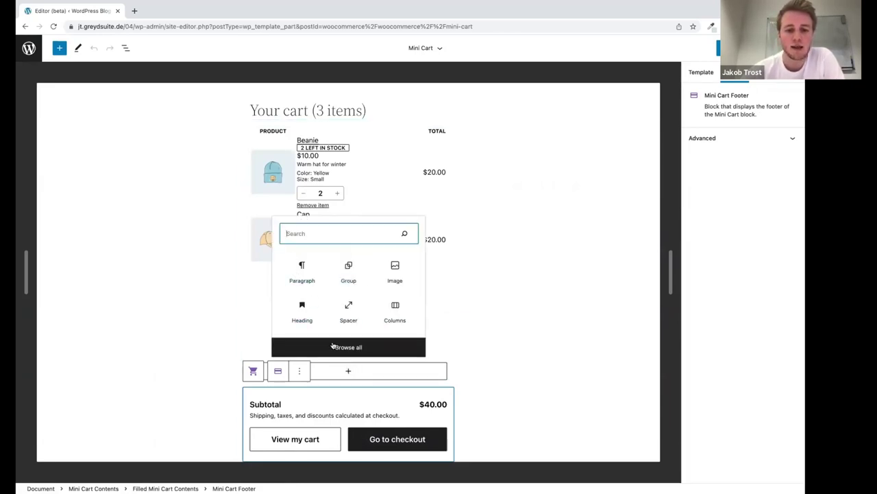
pyautogui.click(439, 287)
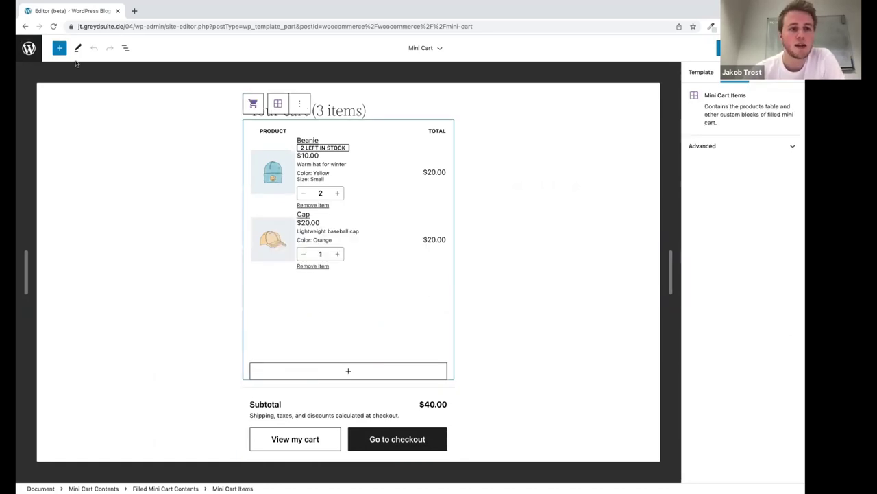
# - Leave the Mini Cart template part and open the Header template part for editing
pyautogui.click(30, 49)
pyautogui.click(55, 168)
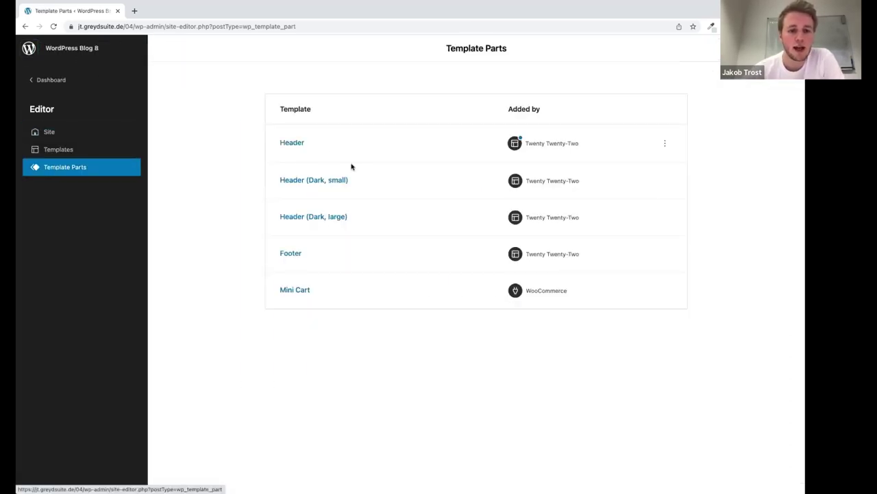
pyautogui.click(291, 142)
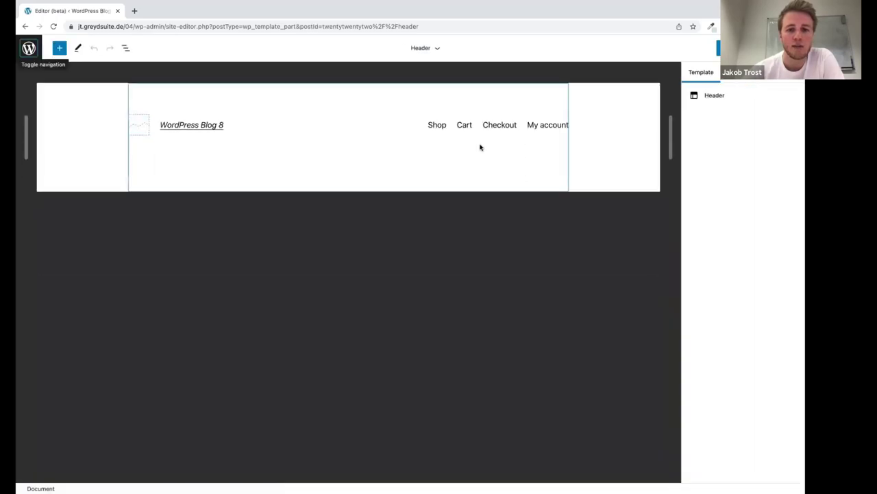
# - Add a Mini Cart block to the header row beside the navigation
pyautogui.click(532, 125)
pyautogui.click(326, 125)
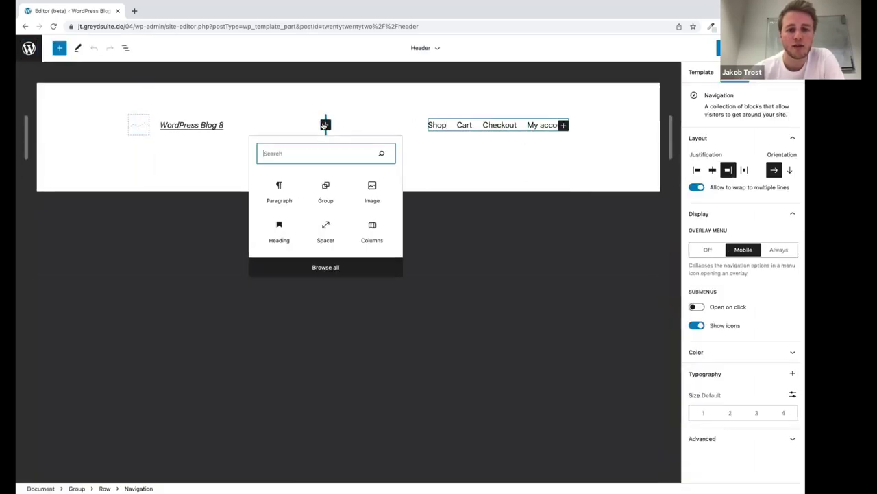
pyautogui.write('mini')
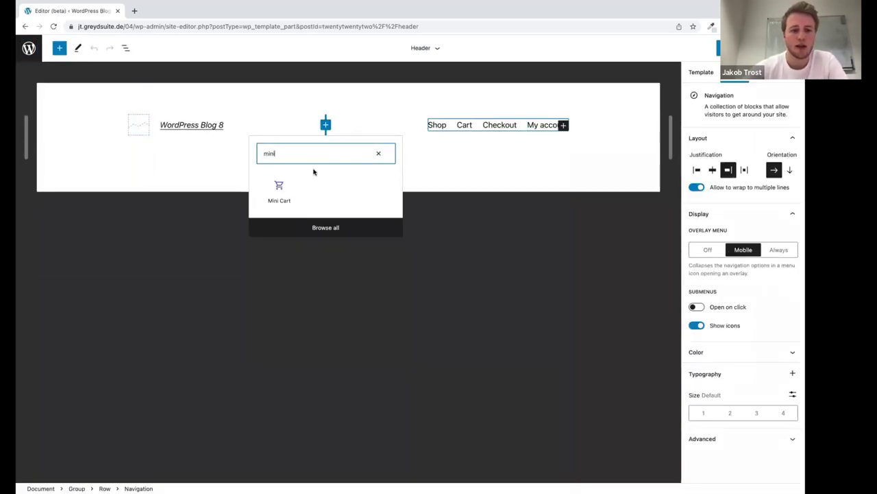
pyautogui.click(279, 186)
pyautogui.click(367, 99)
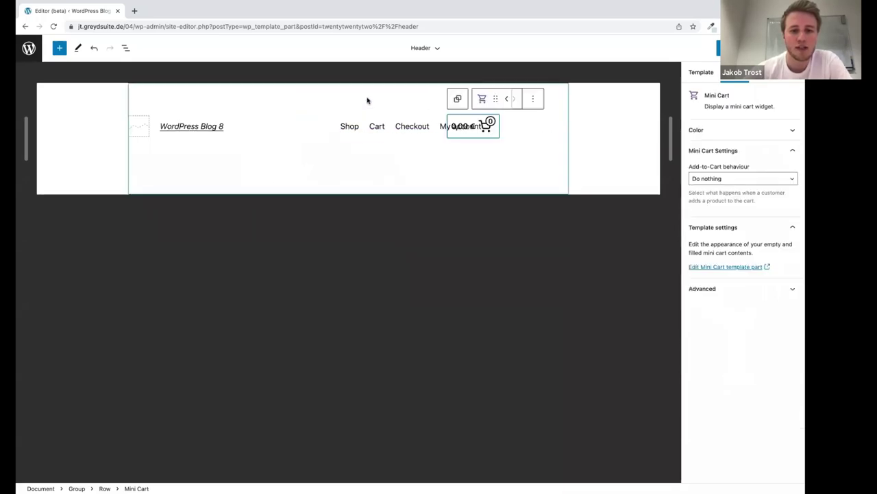
# - Set the Mini Cart's add-to-cart behaviour to Open cart drawer, save the header, and review the block's template settings
pyautogui.click(722, 179)
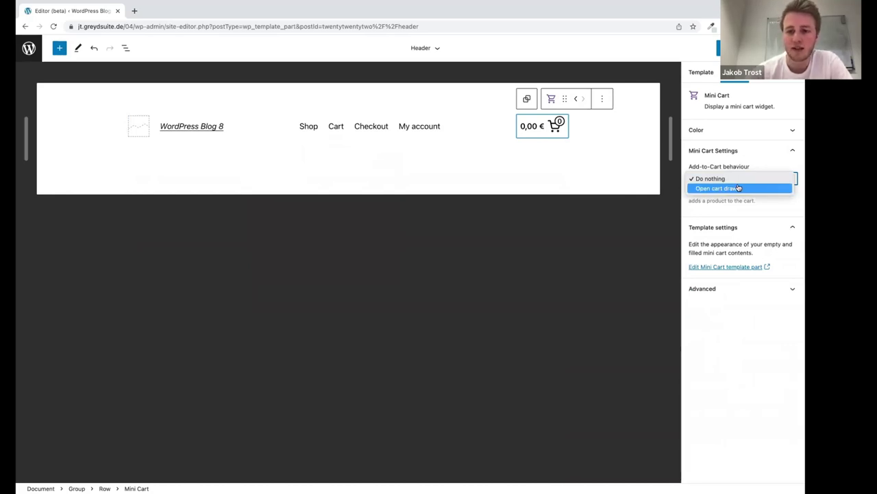
pyautogui.click(739, 188)
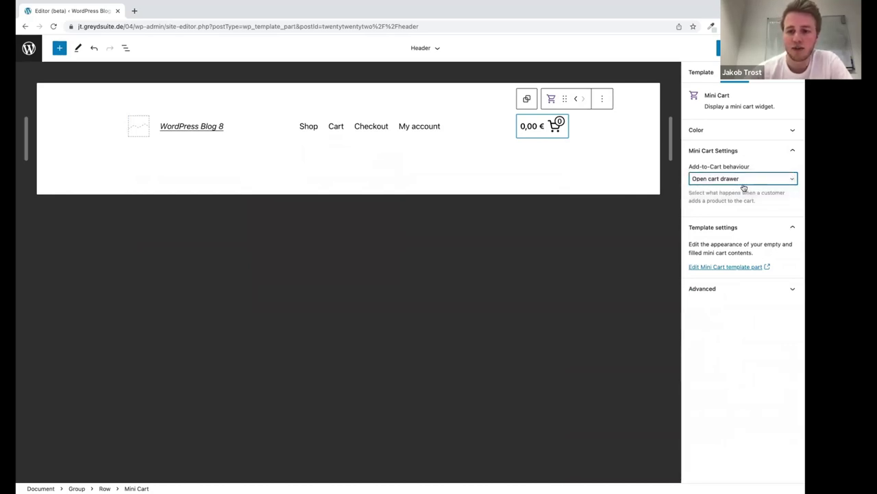
pyautogui.click(719, 48)
pyautogui.click(774, 48)
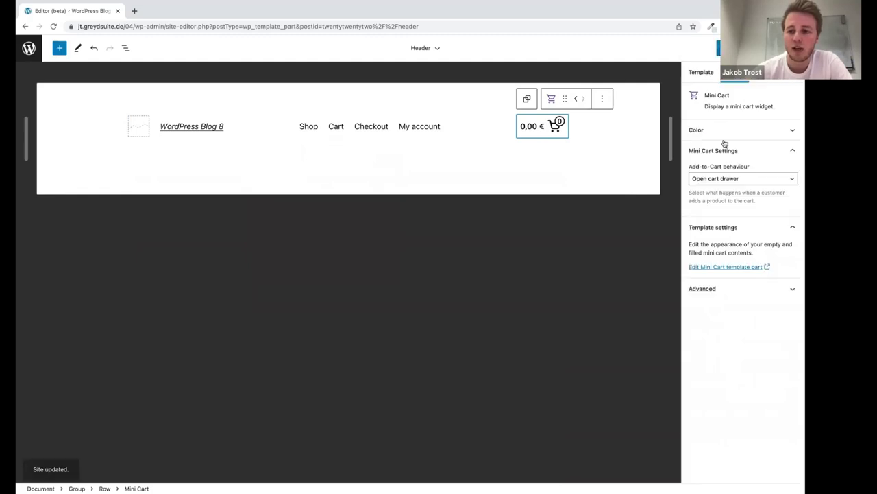
pyautogui.moveTo(690, 245); pyautogui.dragTo(763, 252)
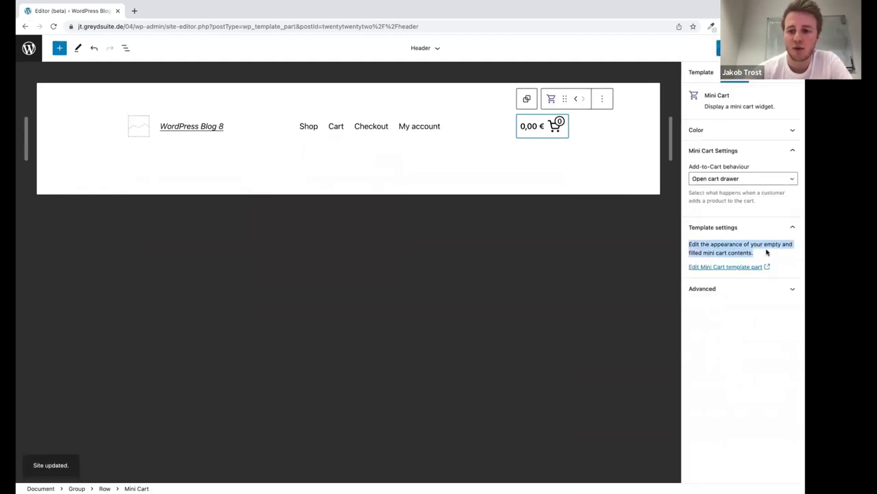
pyautogui.click(740, 267)
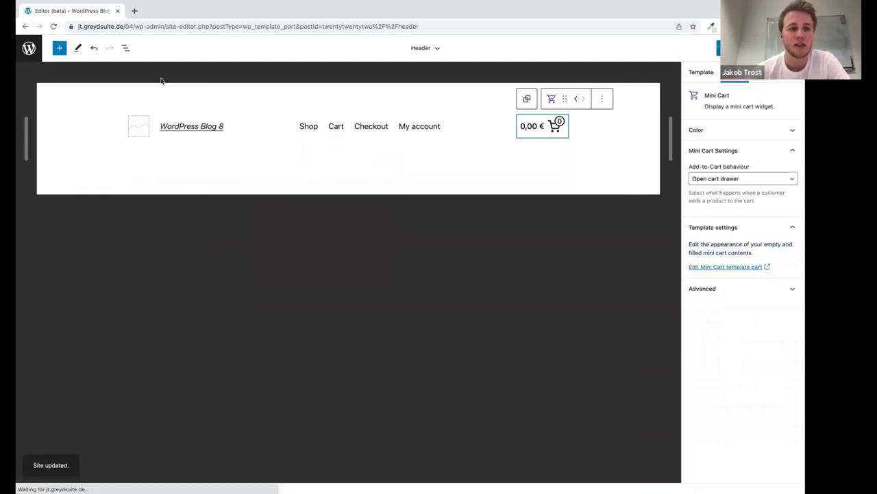
# - Open the dashboard in a new browser tab and go from there to the site's front end
pyautogui.click(29, 48)
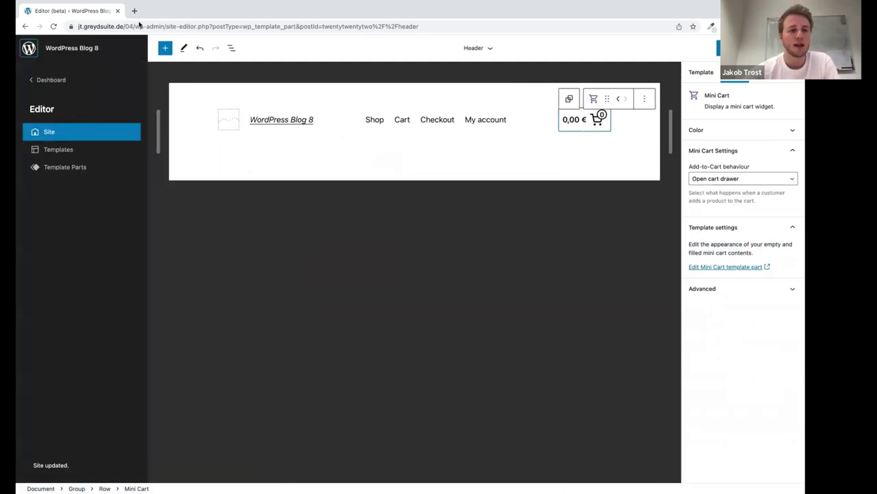
pyautogui.click(49, 79)
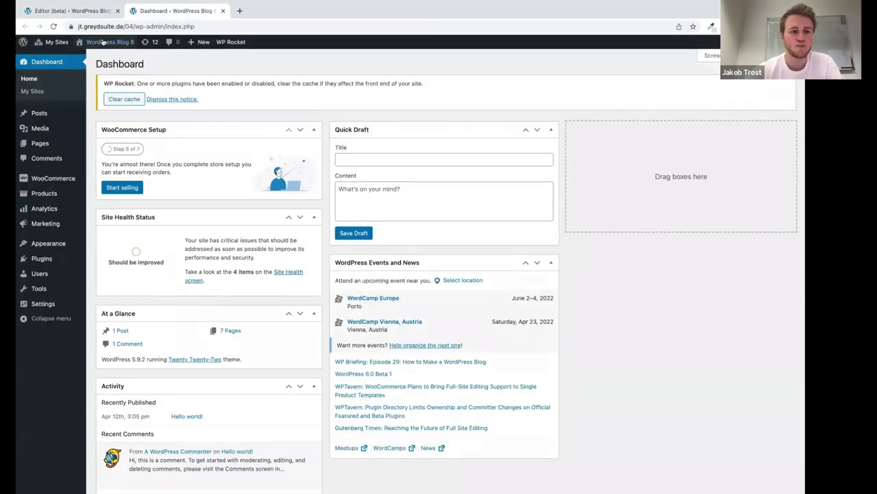
pyautogui.click(102, 43)
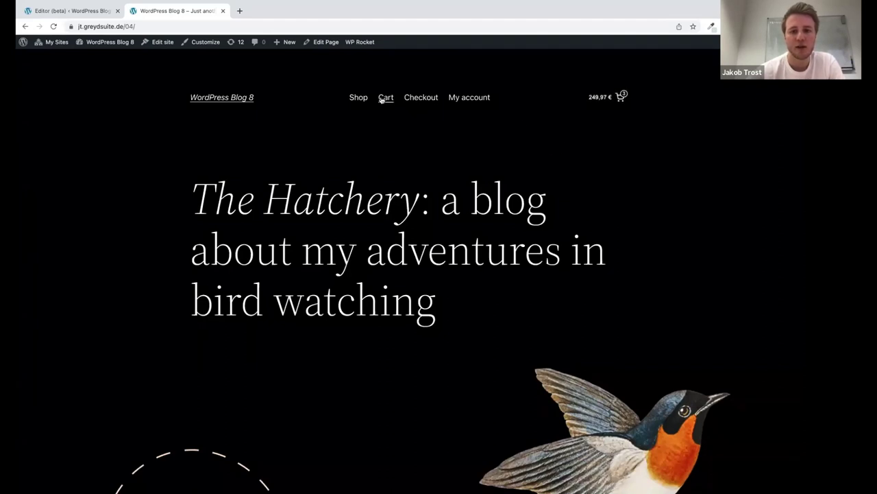
# - On the Shop page, add another Basic product to the cart, review the cart drawer, and close it
pyautogui.click(357, 97)
pyautogui.scroll(-3, 343, 206)
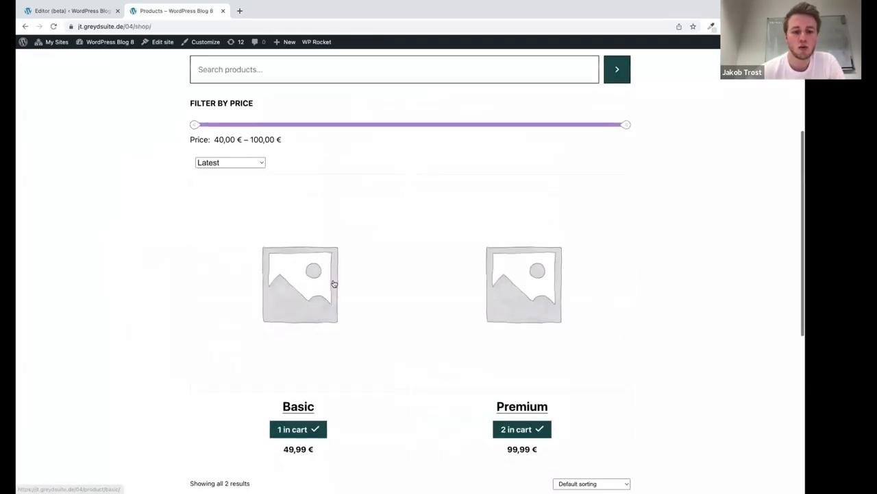
pyautogui.click(298, 429)
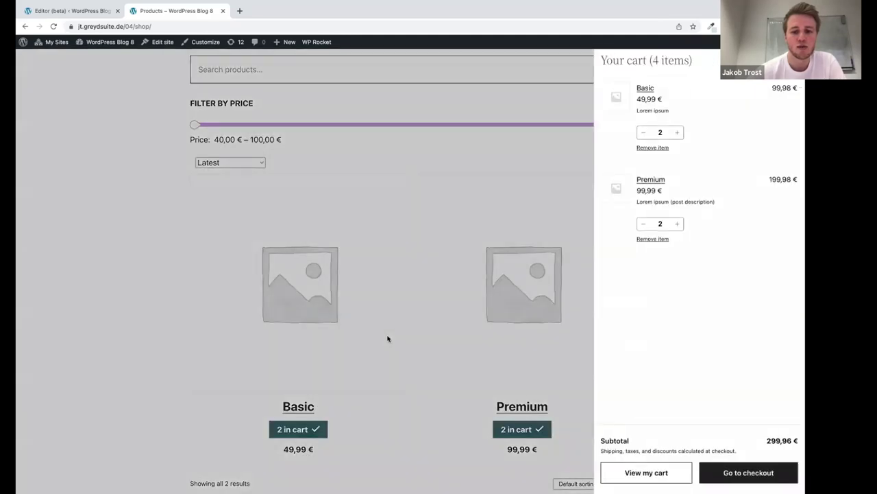
pyautogui.scroll(3, 388, 339)
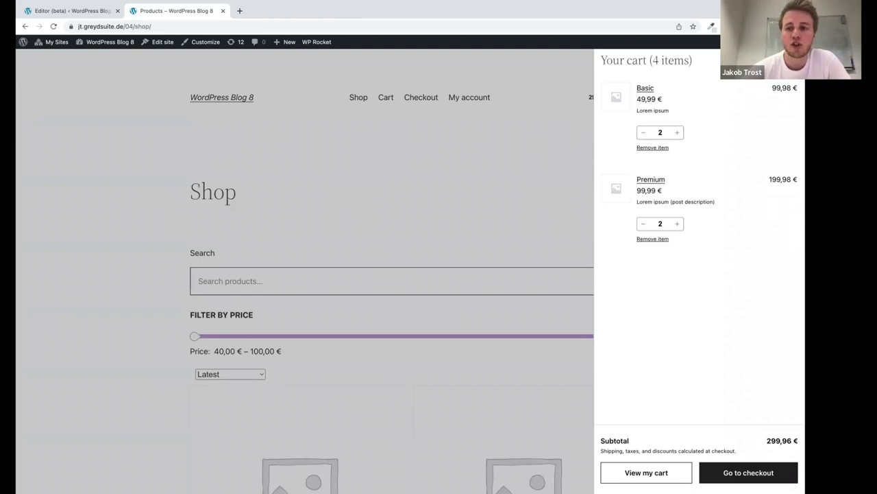
pyautogui.click(427, 153)
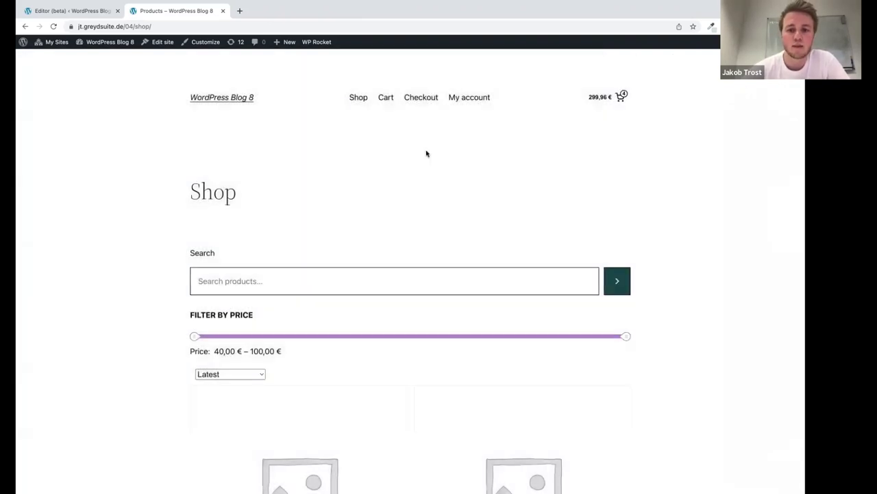
# - View the Cart and Checkout pages on the front end, then return to the Cart page
pyautogui.click(390, 101)
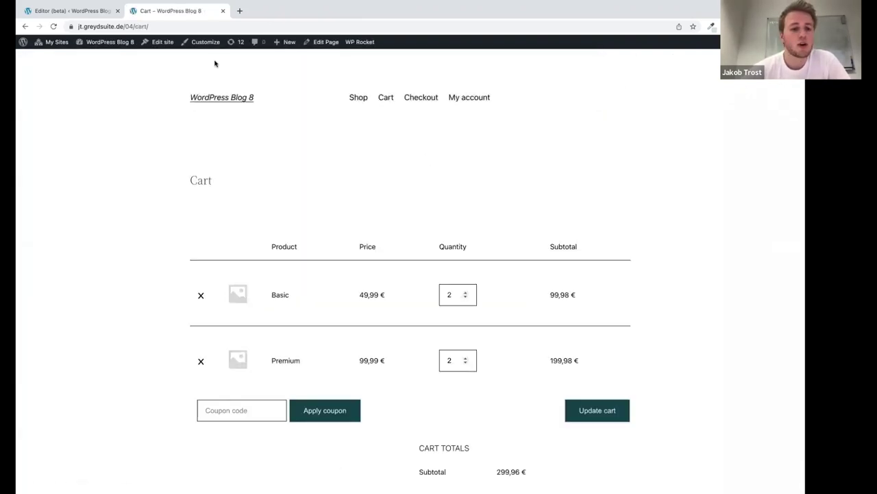
pyautogui.click(419, 100)
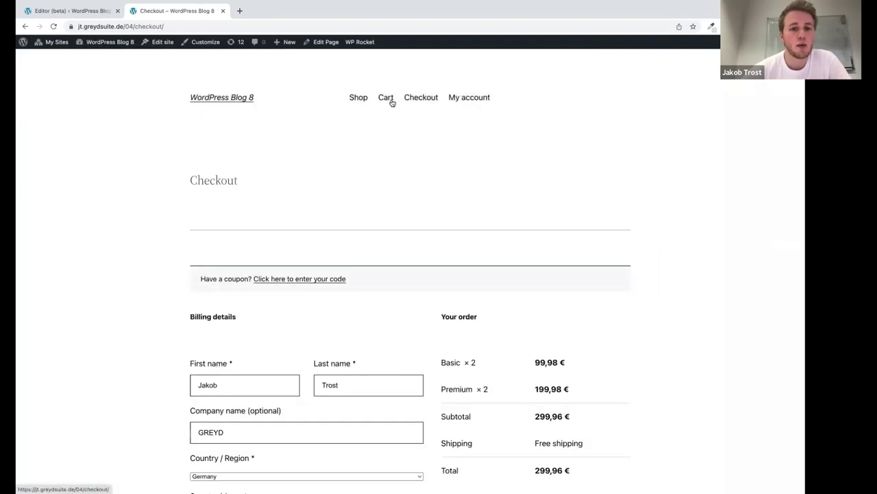
pyautogui.click(384, 99)
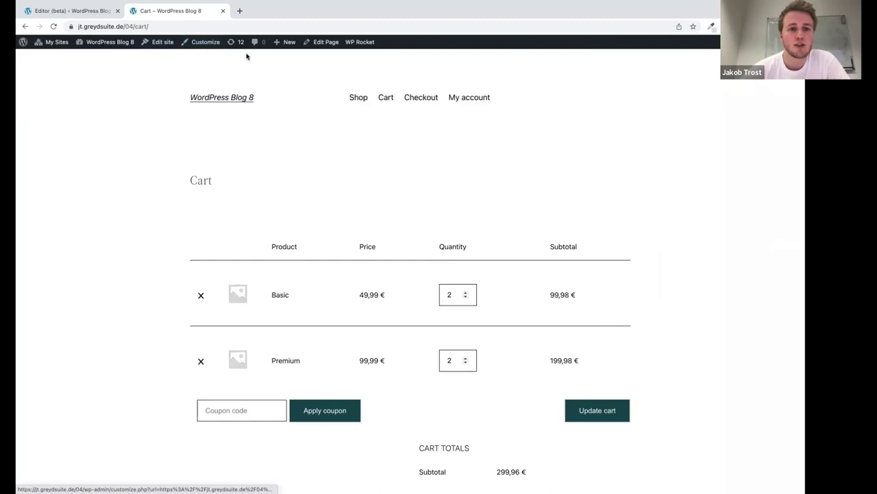
# - Open the Cart page for editing and remove its "dahinter" paragraph and the woocommerce_cart shortcode block
pyautogui.click(312, 42)
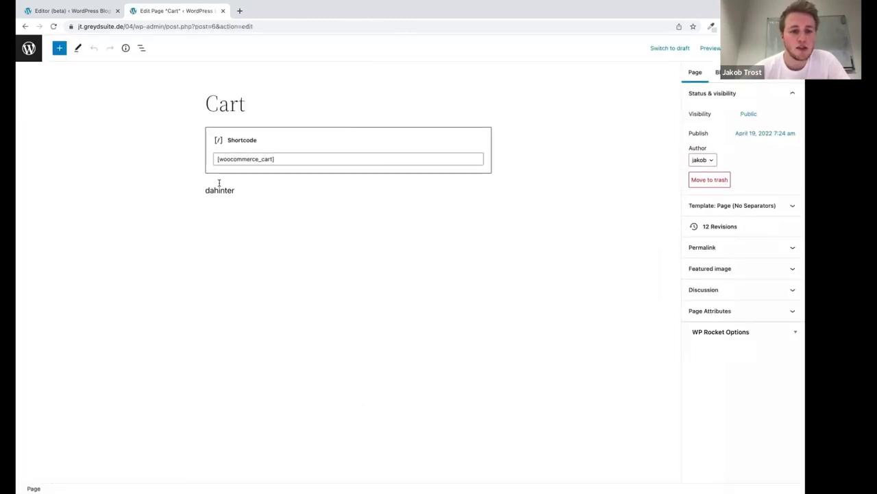
pyautogui.doubleClick(220, 189)
pyautogui.press('BackSpace')
pyautogui.press('BackSpace')
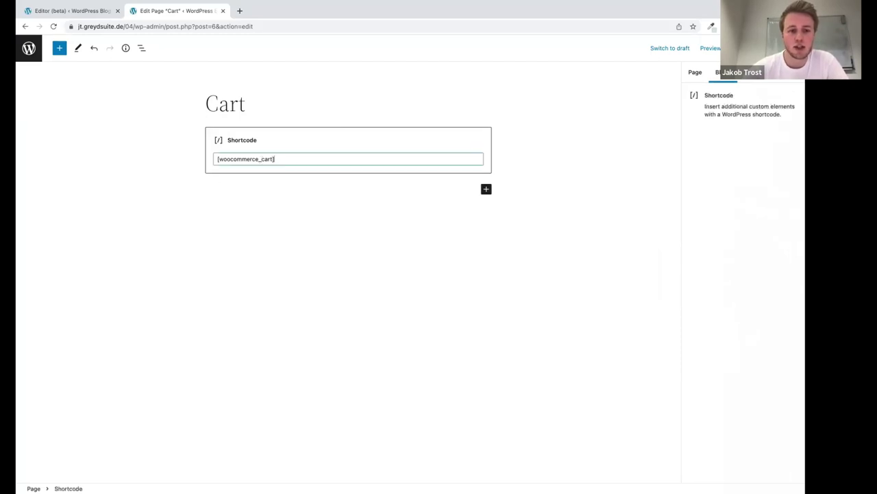
pyautogui.press('BackSpace')
pyautogui.click(278, 128)
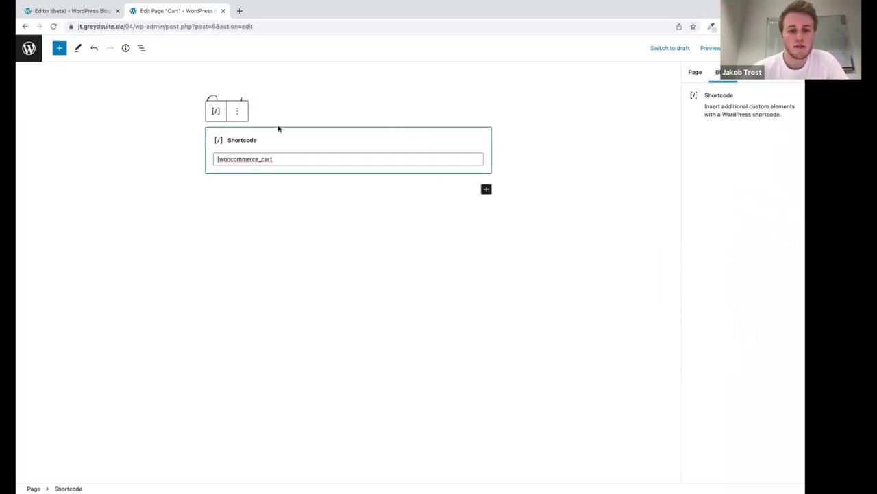
pyautogui.click(237, 112)
pyautogui.click(288, 262)
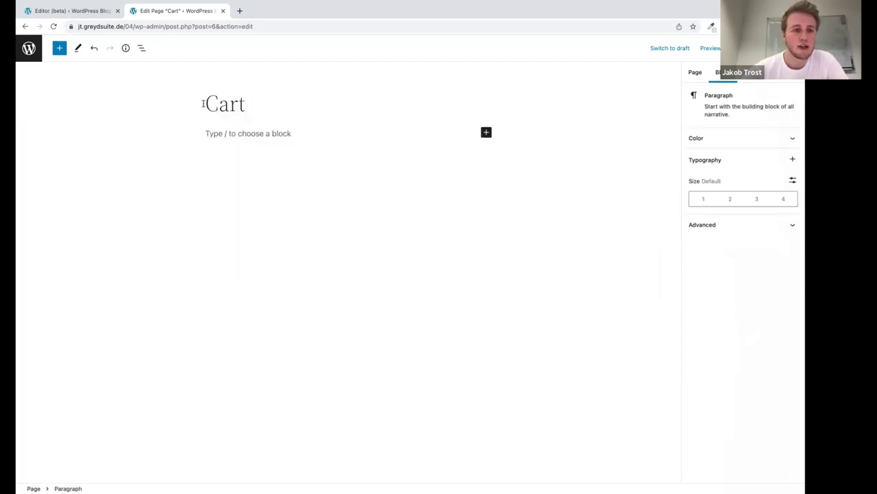
# - Insert the WooCommerce Cart block into the empty Cart page and look over its preview content
pyautogui.click(60, 48)
pyautogui.scroll(-15, 89, 274)
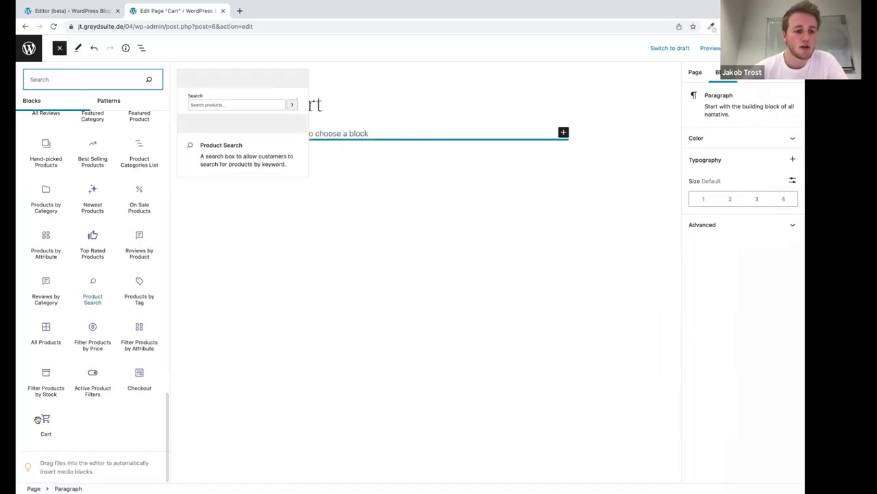
pyautogui.click(44, 422)
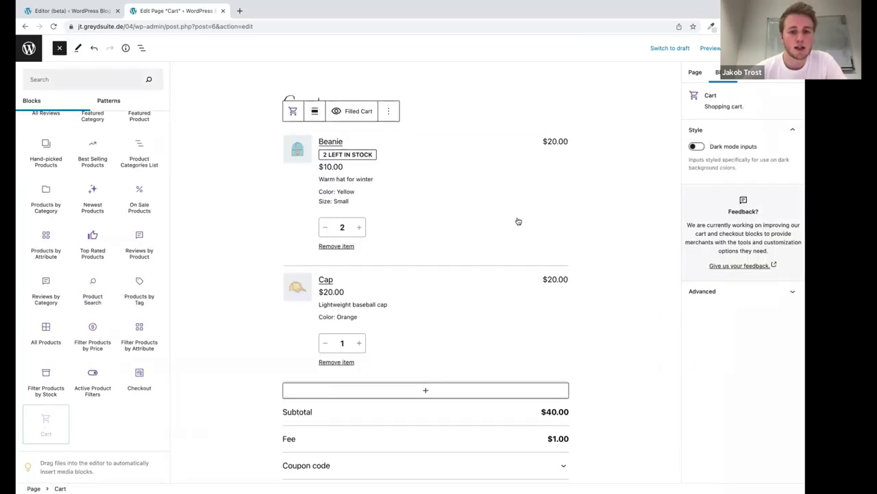
pyautogui.scroll(-3, 440, 283)
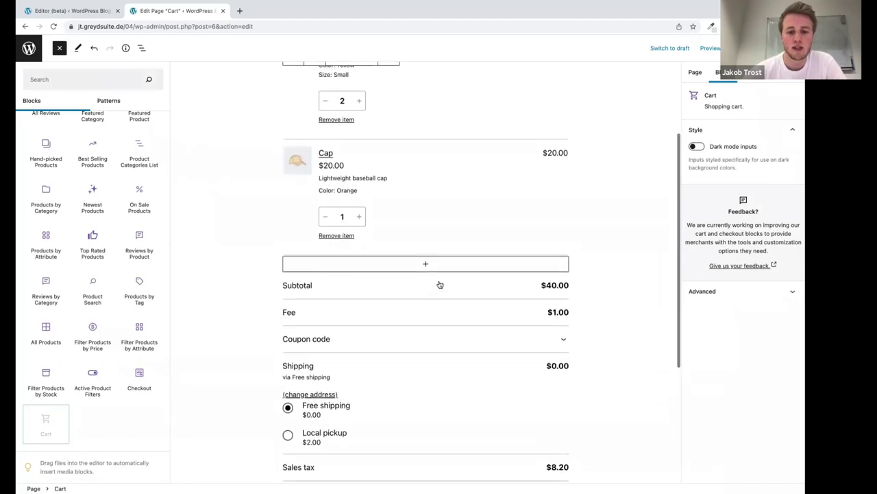
pyautogui.scroll(3, 440, 284)
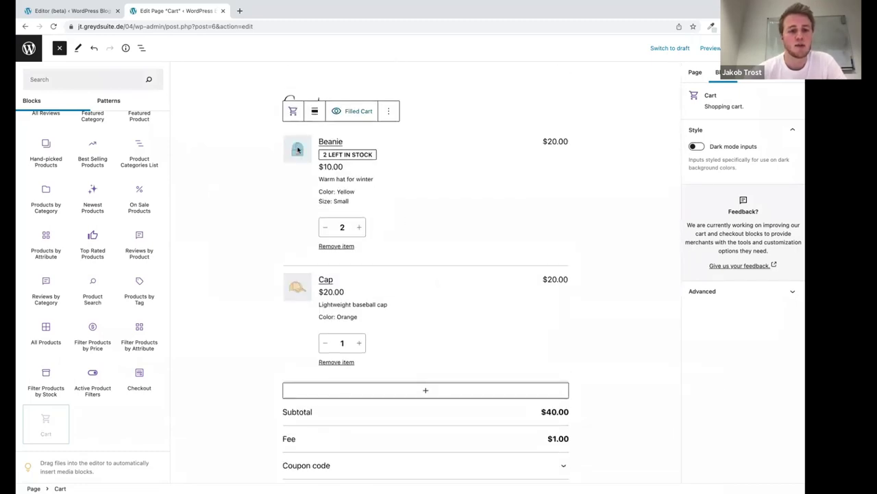
pyautogui.click(59, 48)
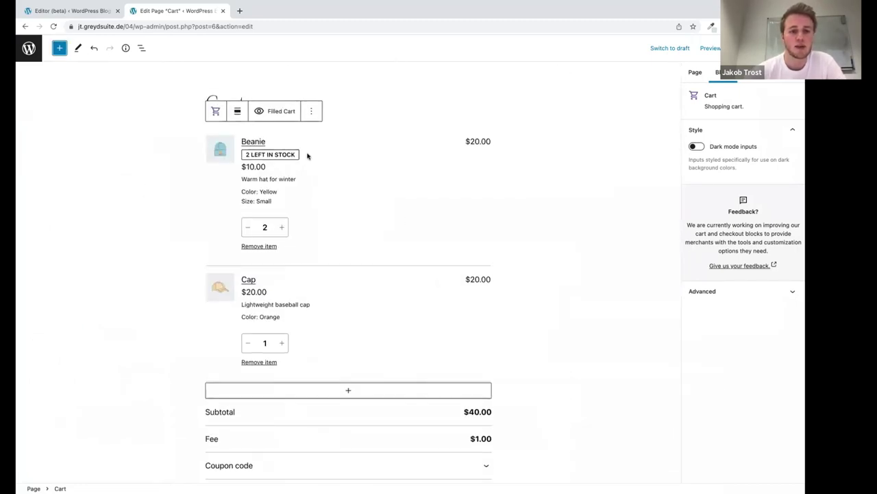
# - Inspect the Cart block's inner blocks, including Cart Line Items, the coupon code row, and Fees
pyautogui.click(261, 172)
pyautogui.scroll(-3, 290, 172)
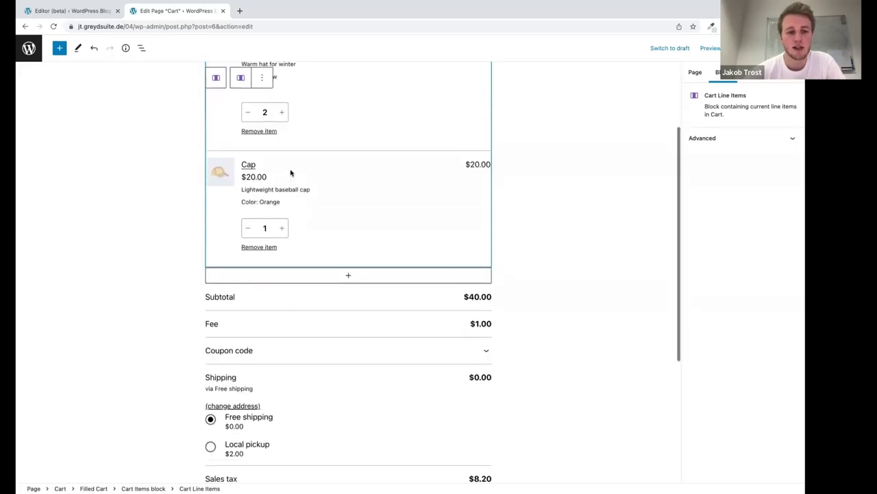
pyautogui.scroll(-3, 296, 267)
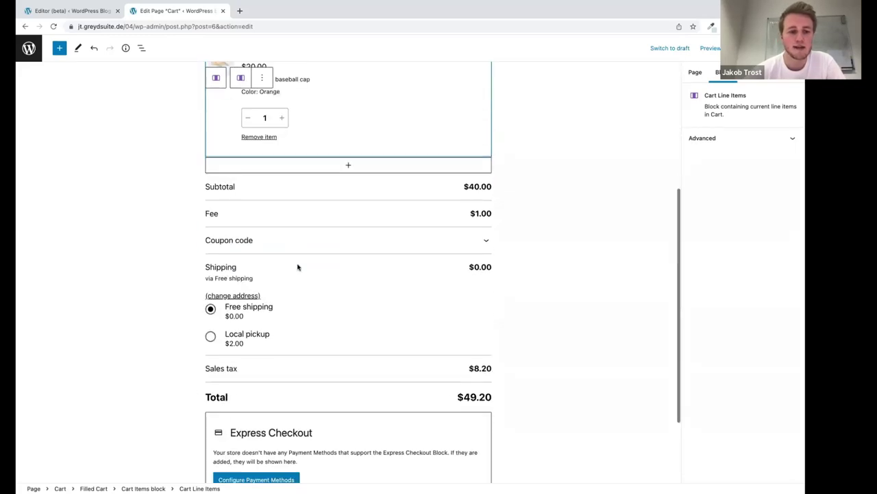
pyautogui.click(227, 239)
pyautogui.click(235, 215)
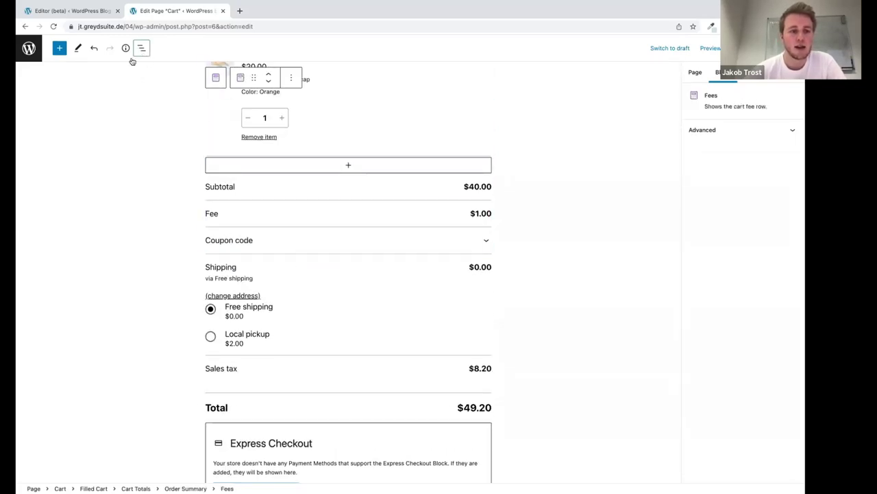
# - Examine the Cart block's structure in the List View, selecting its Shipping, Express Checkout, and Empty Cart blocks
pyautogui.click(141, 48)
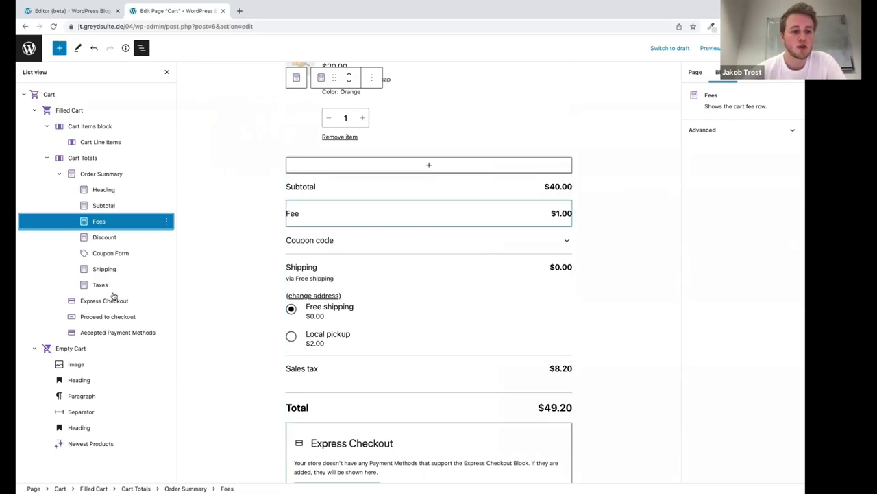
pyautogui.scroll(-1, 378, 320)
pyautogui.scroll(-3, 378, 320)
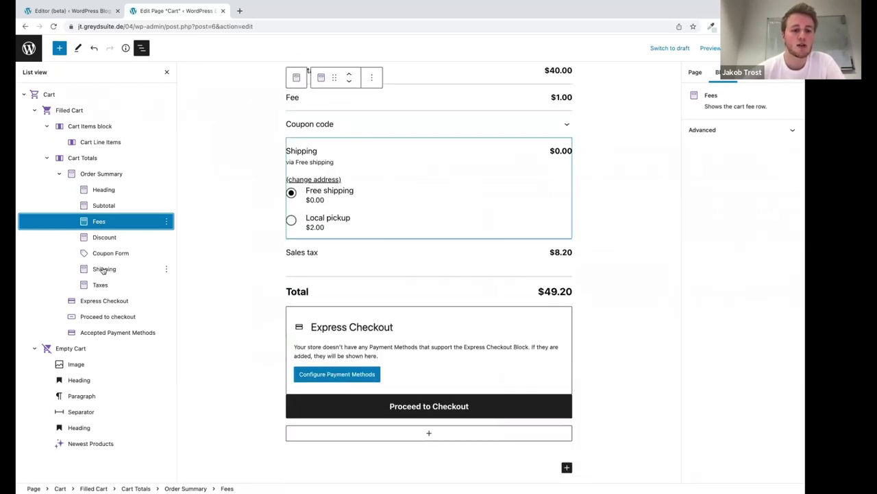
pyautogui.click(135, 269)
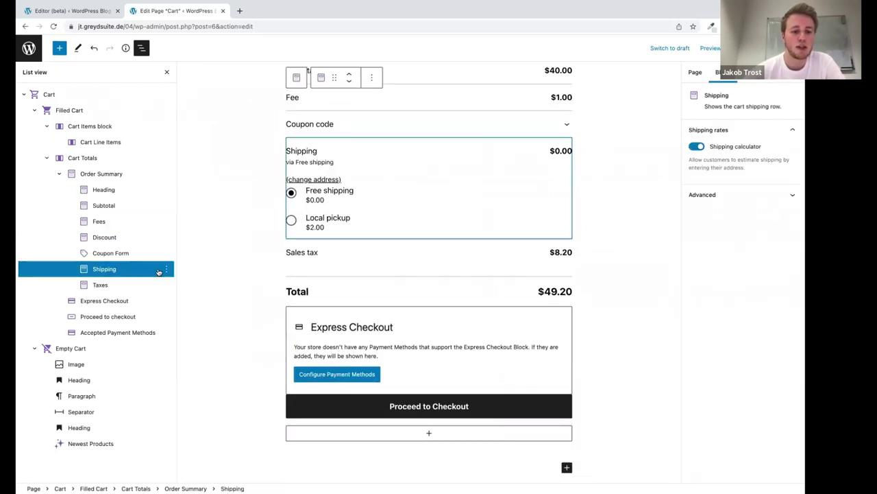
pyautogui.click(106, 302)
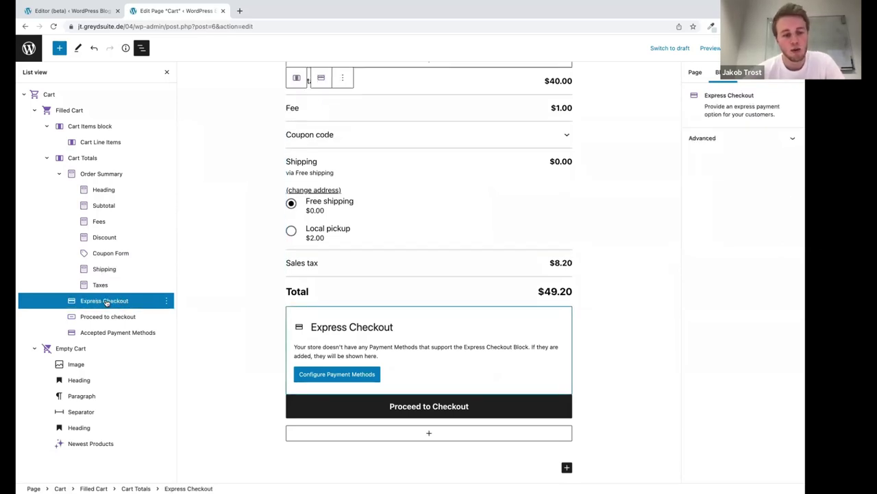
pyautogui.click(76, 351)
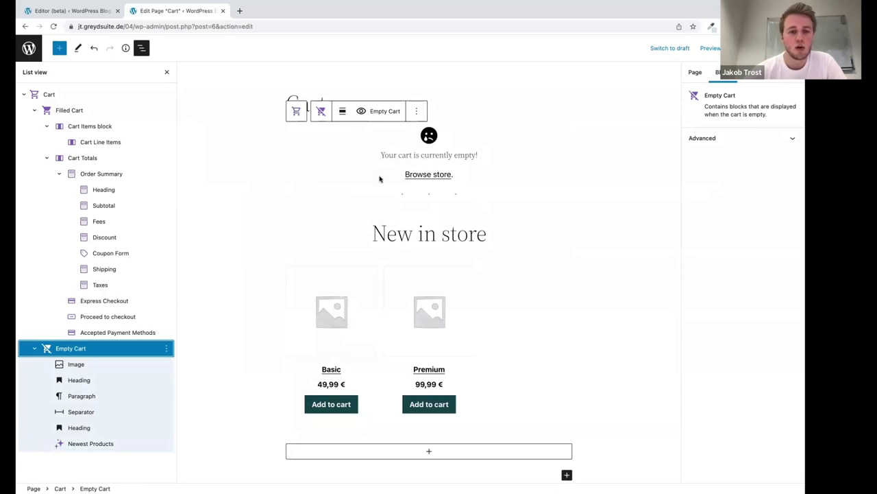
# - Leave the Cart page editor for the page overview and open the Checkout page for editing
pyautogui.click(29, 49)
pyautogui.click(442, 183)
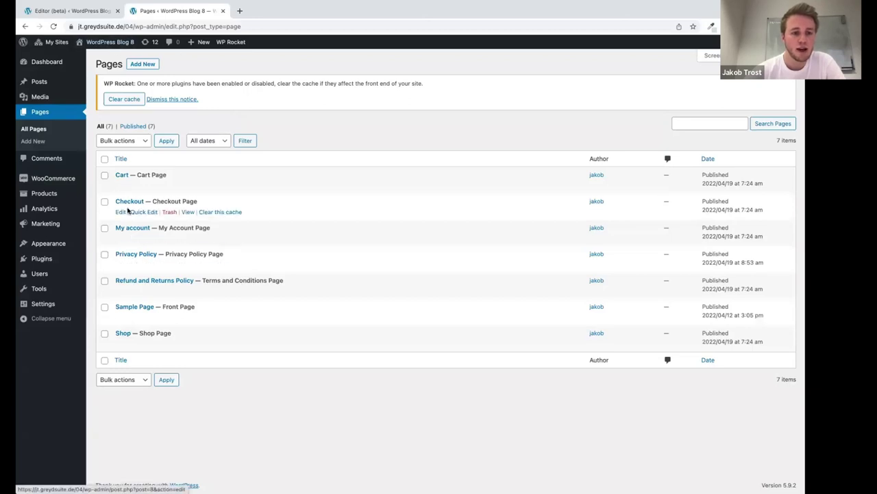
pyautogui.click(120, 212)
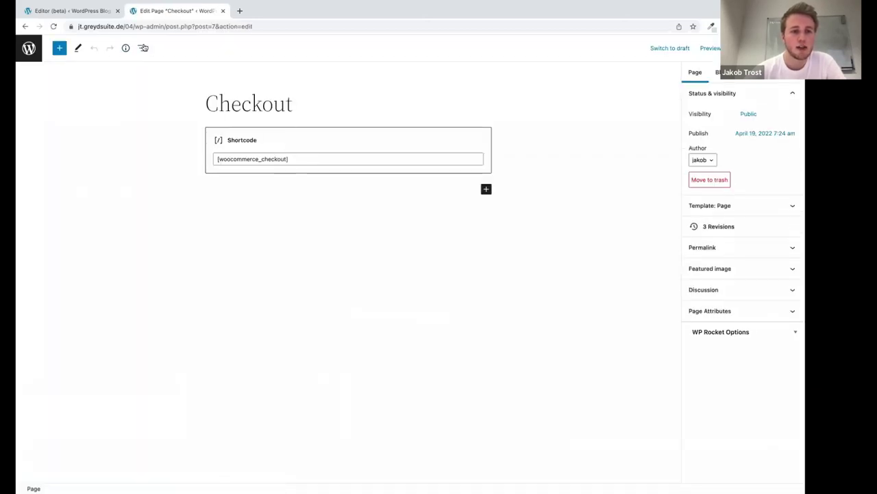
# - Insert the WooCommerce Checkout block below the woocommerce_checkout shortcode block
pyautogui.click(144, 48)
pyautogui.click(141, 48)
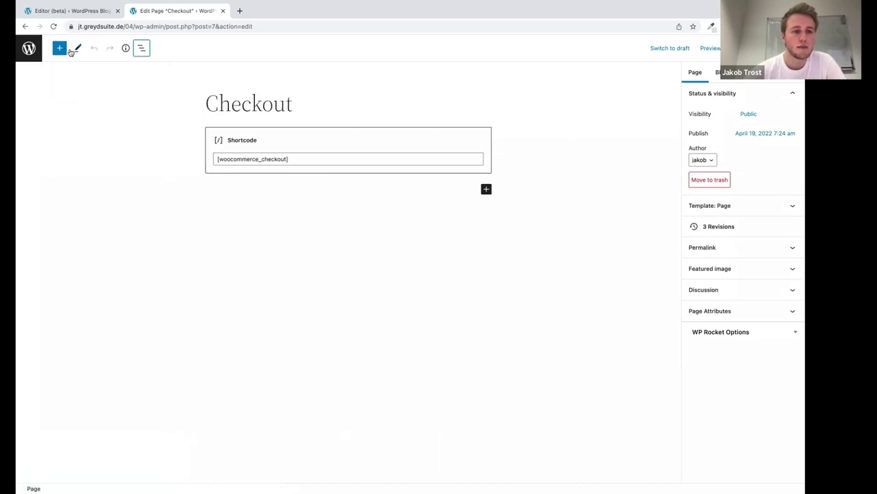
pyautogui.click(63, 49)
pyautogui.scroll(-15, 124, 309)
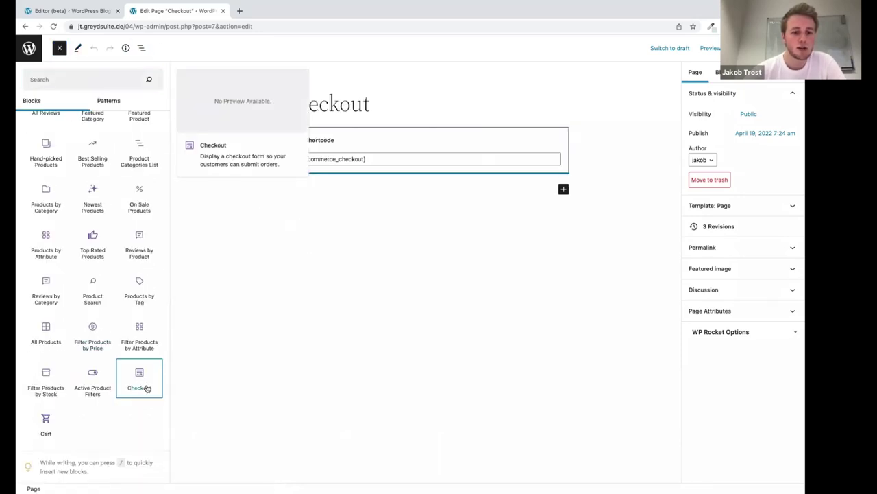
pyautogui.click(145, 388)
# - Inspect the Checkout block's inner blocks in the List View, including Order Note, Terms and Conditions, Actions, and Payment Options
pyautogui.click(141, 48)
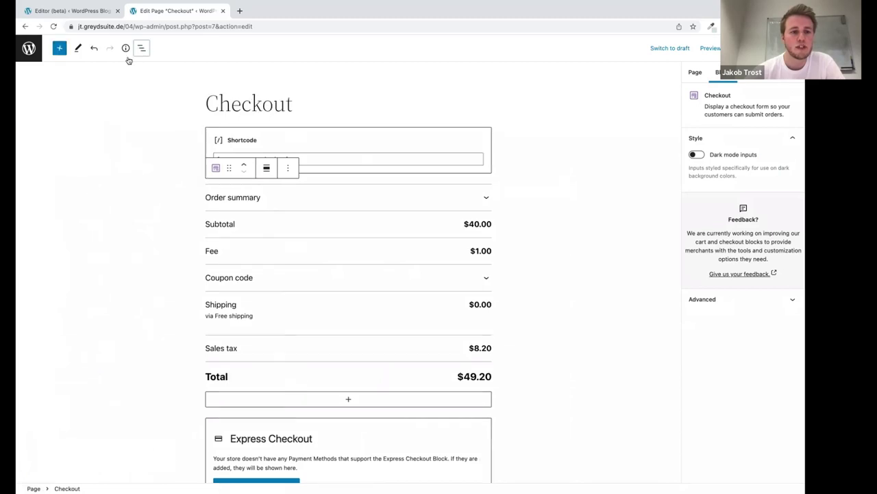
pyautogui.click(80, 237)
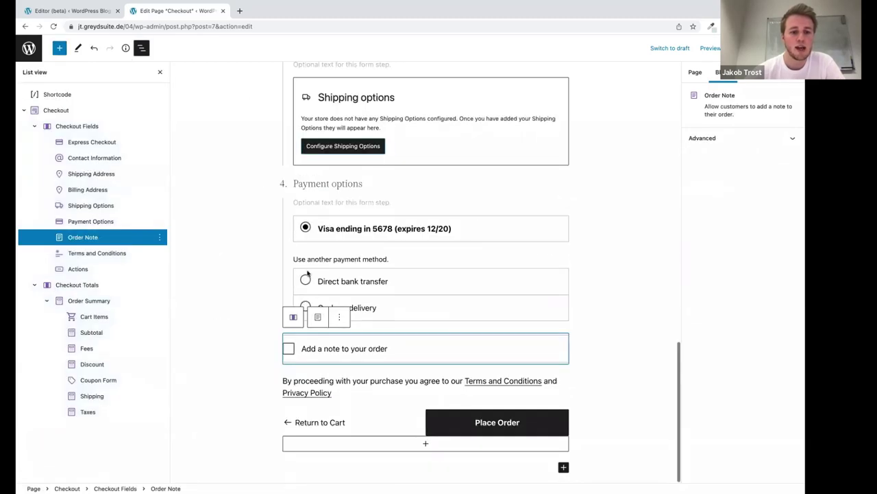
pyautogui.click(82, 253)
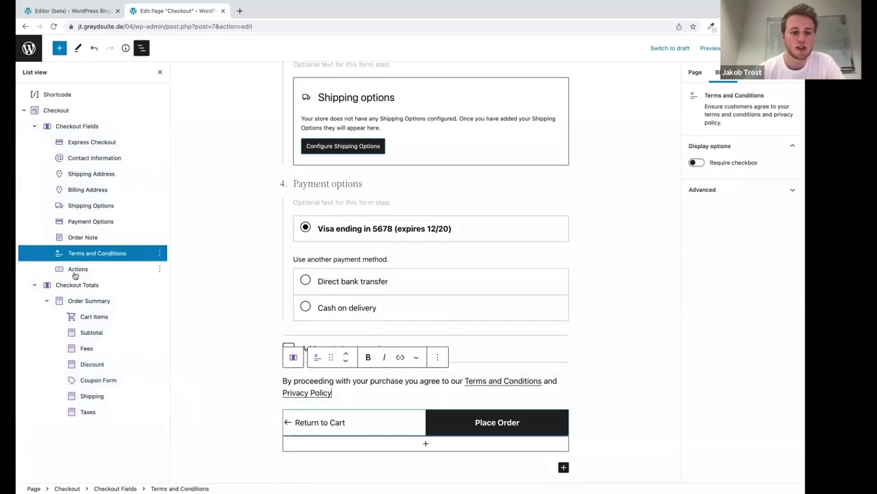
pyautogui.click(77, 268)
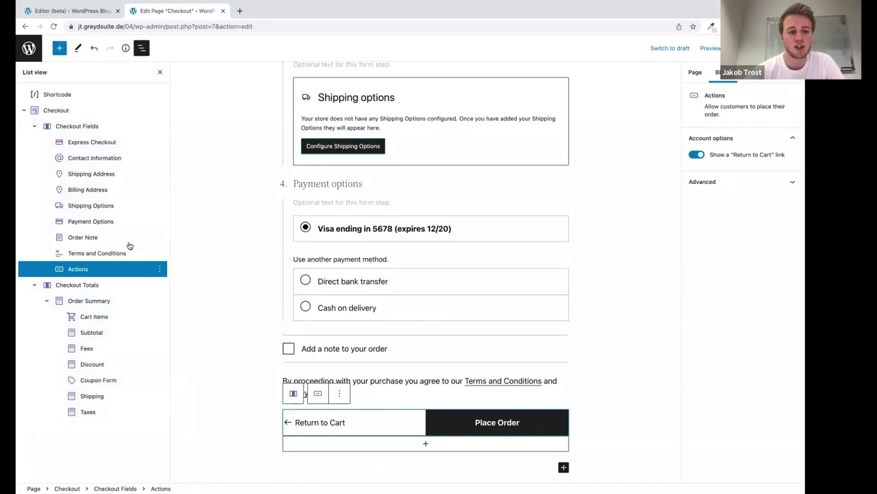
pyautogui.click(87, 252)
pyautogui.click(87, 239)
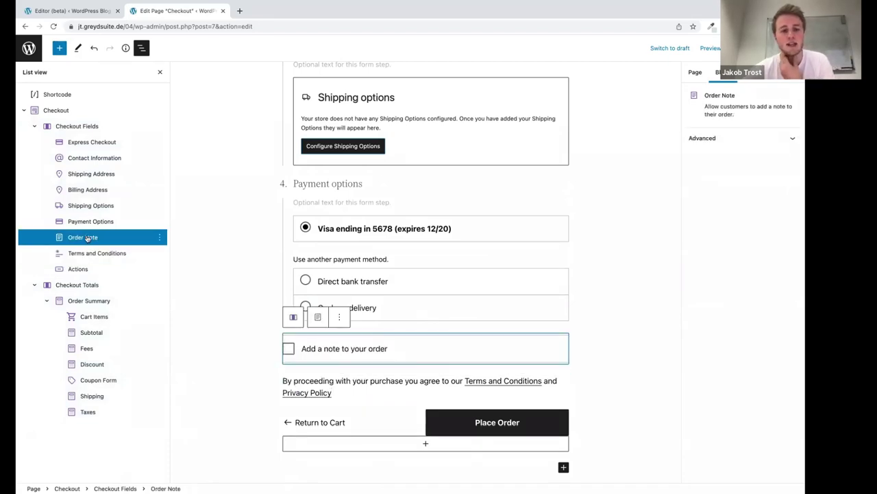
pyautogui.click(92, 223)
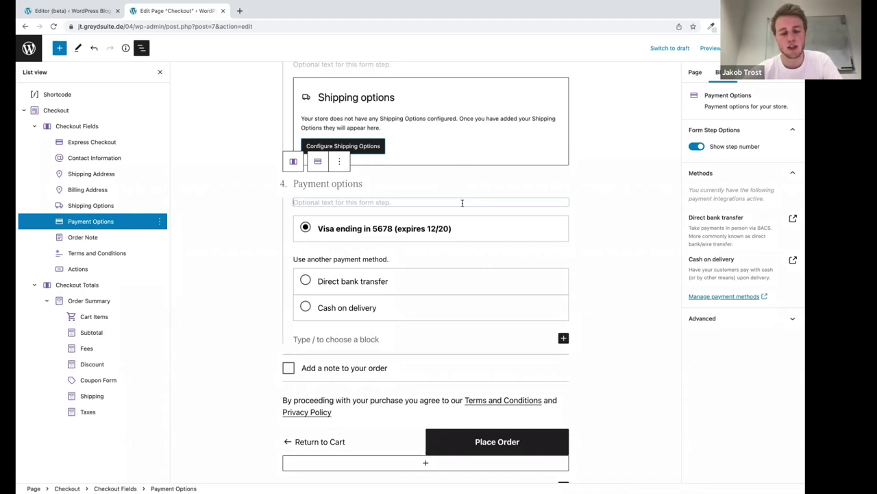
# - Switch to the presentation and advance from the "Was die Zukunft bringt" slide to the next one
pyautogui.press('super+Tab')
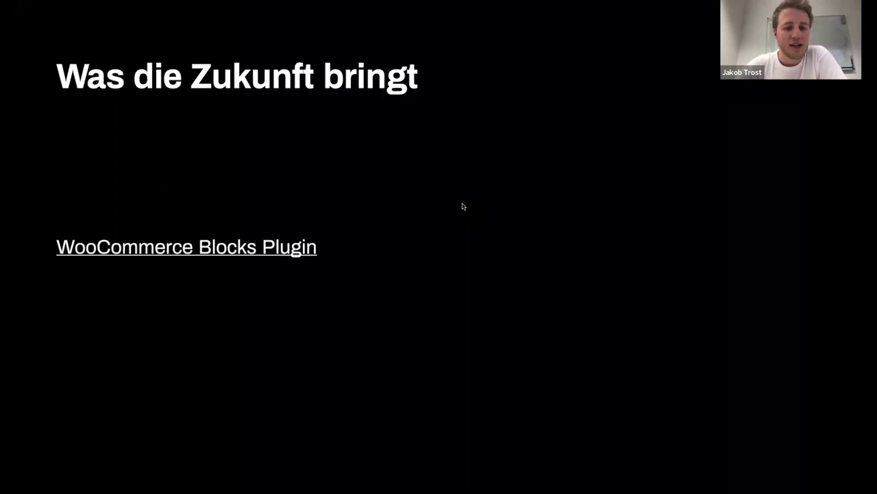
pyautogui.press('Right')
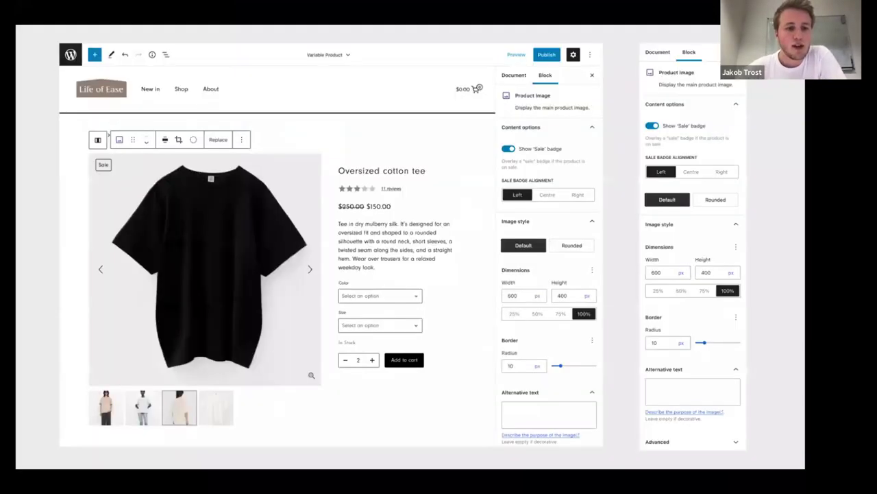